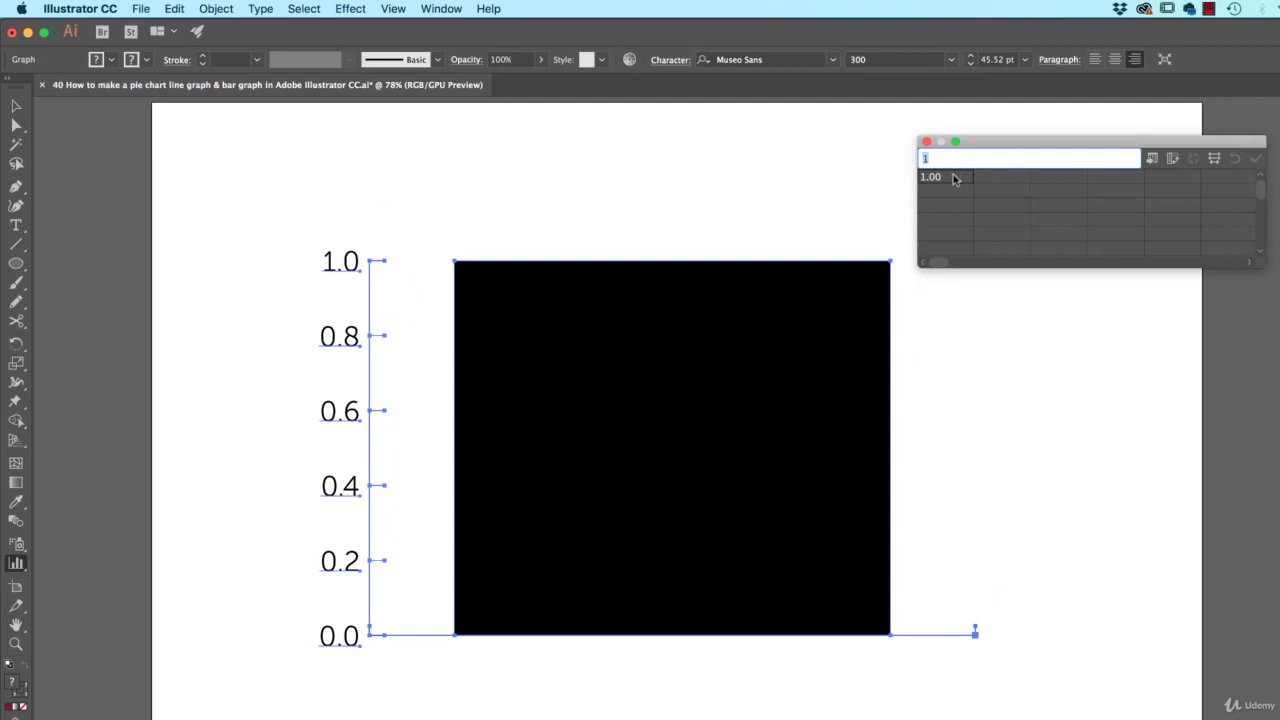
Try to import the Excel file Charts - Bar as the graph's data, and undo the import.
click(1151, 159)
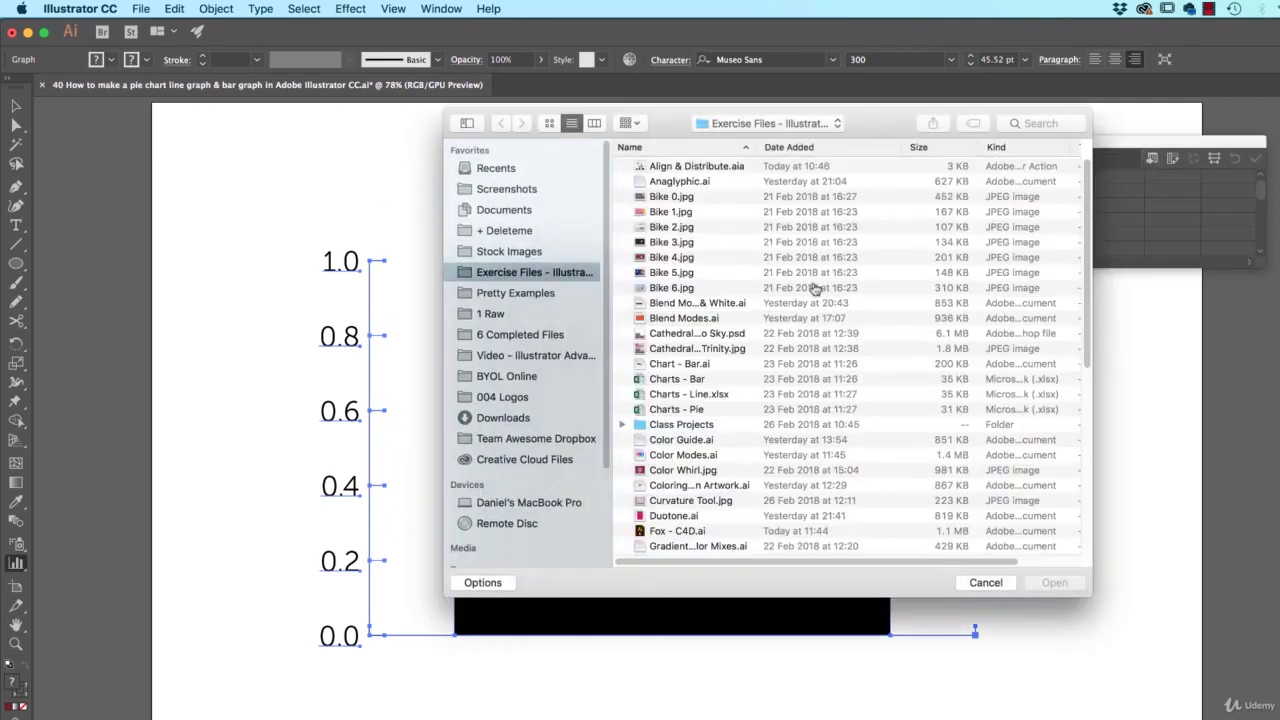
click(672, 380)
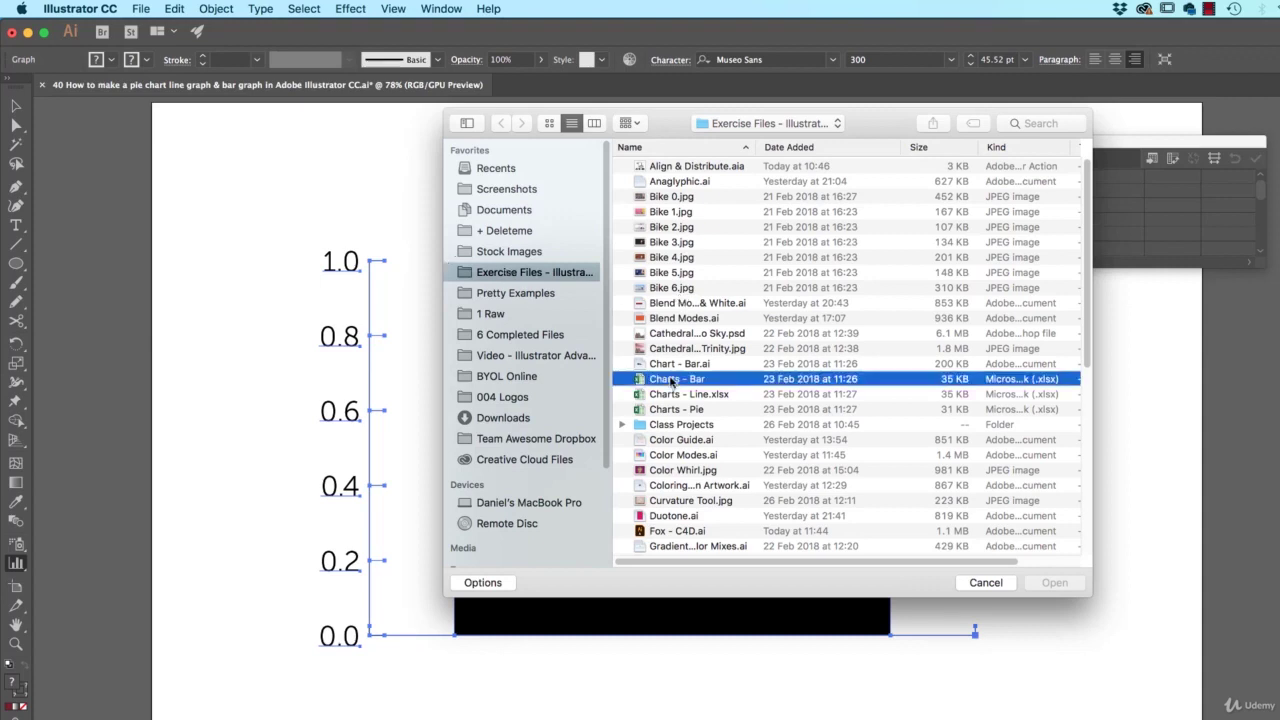
click(1062, 582)
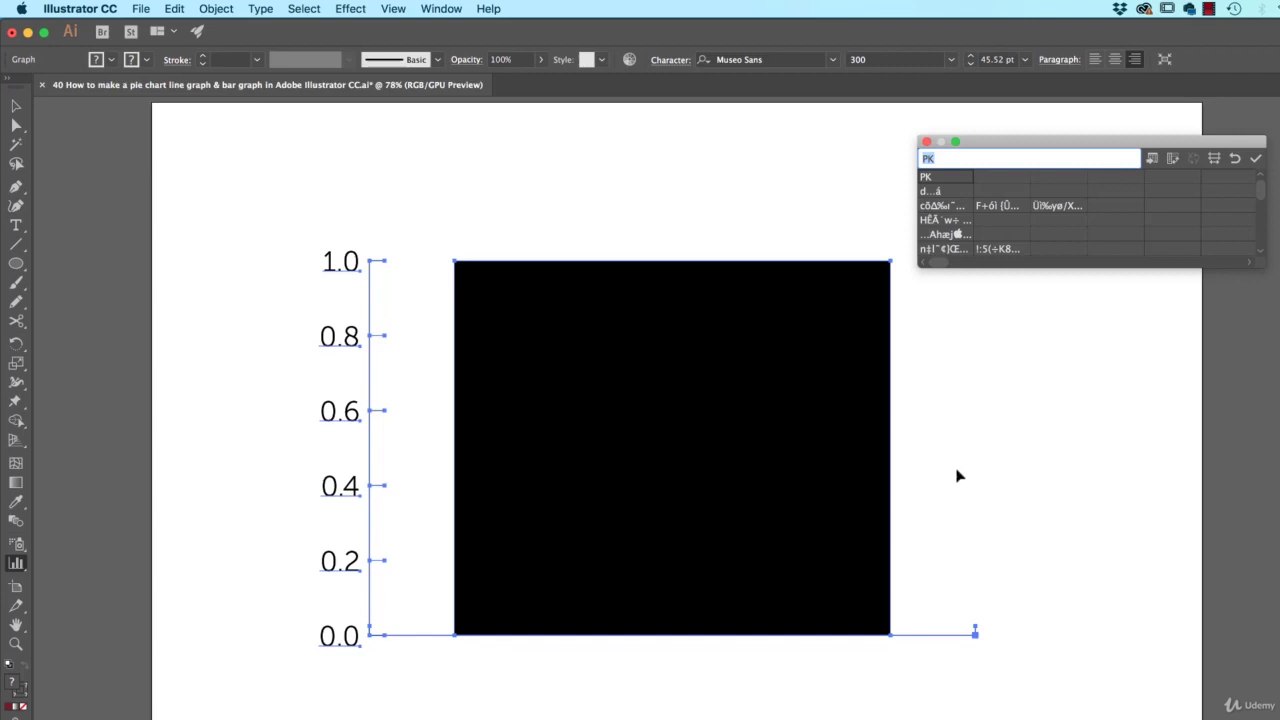
key(super+z)
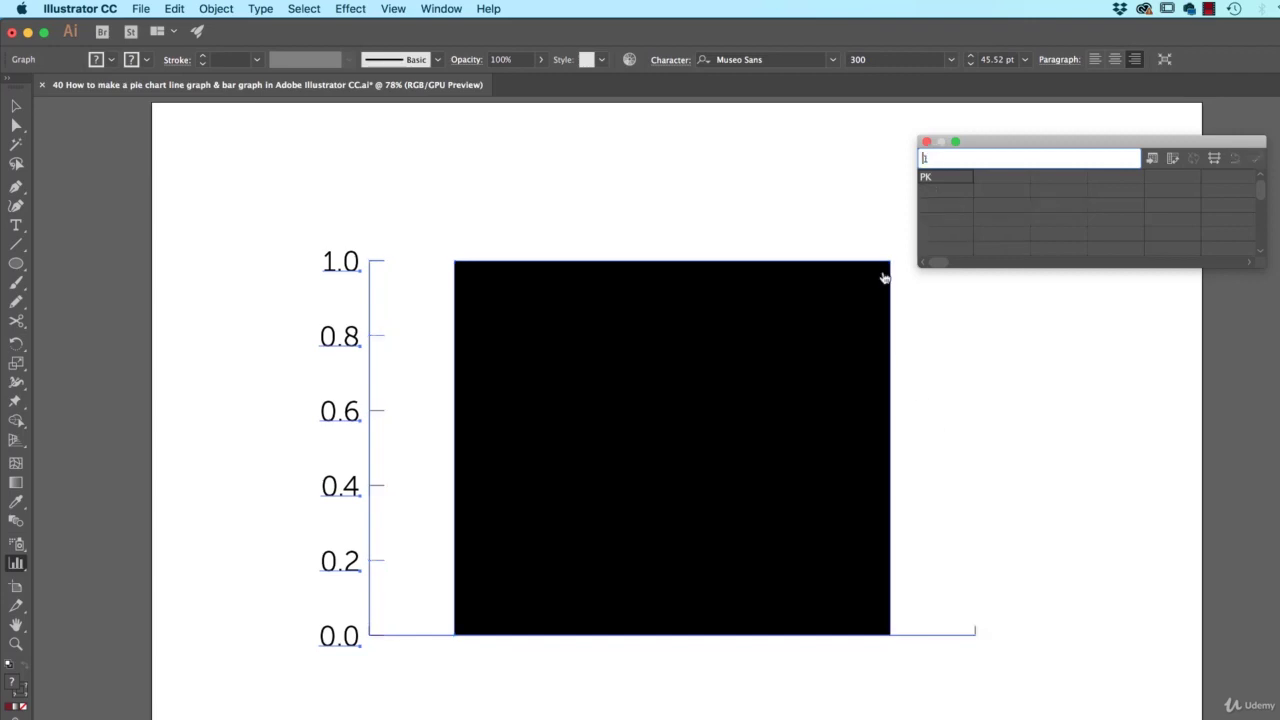
Switch to Excel and copy the coffee type and milligrams table, cells A2 to B7, from Charts - Bar.
key(super+Tab)
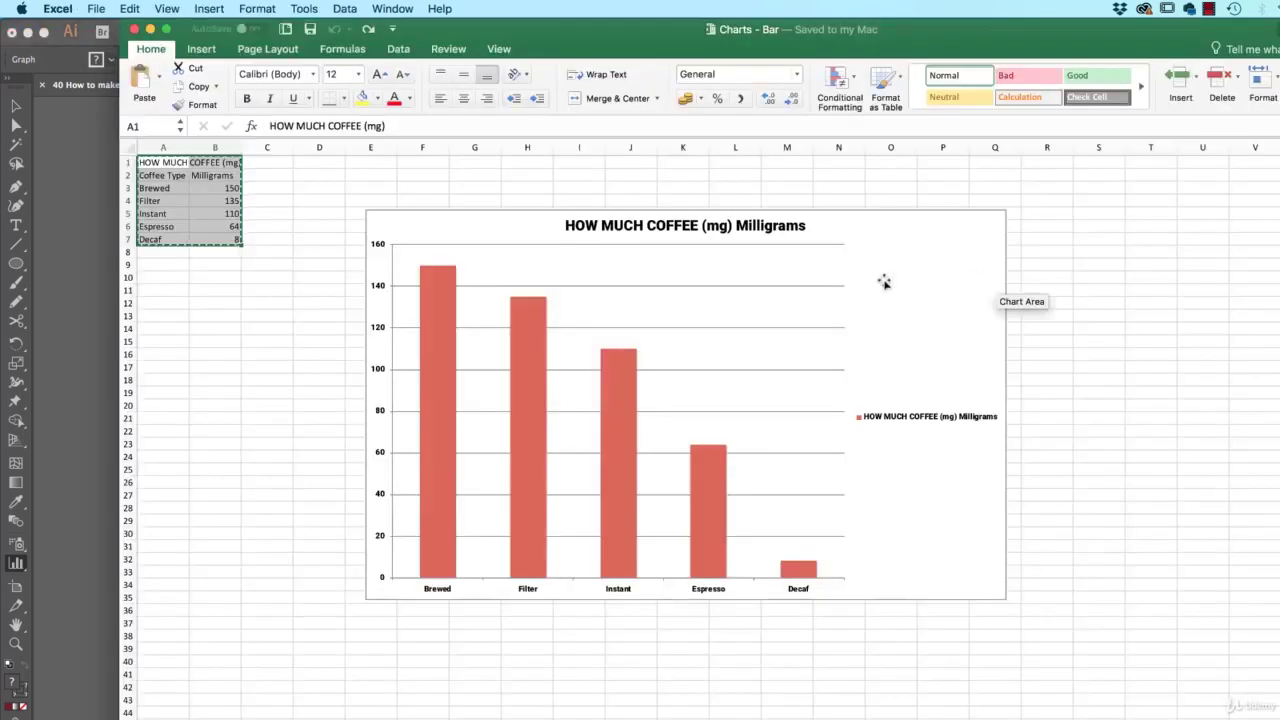
click(263, 293)
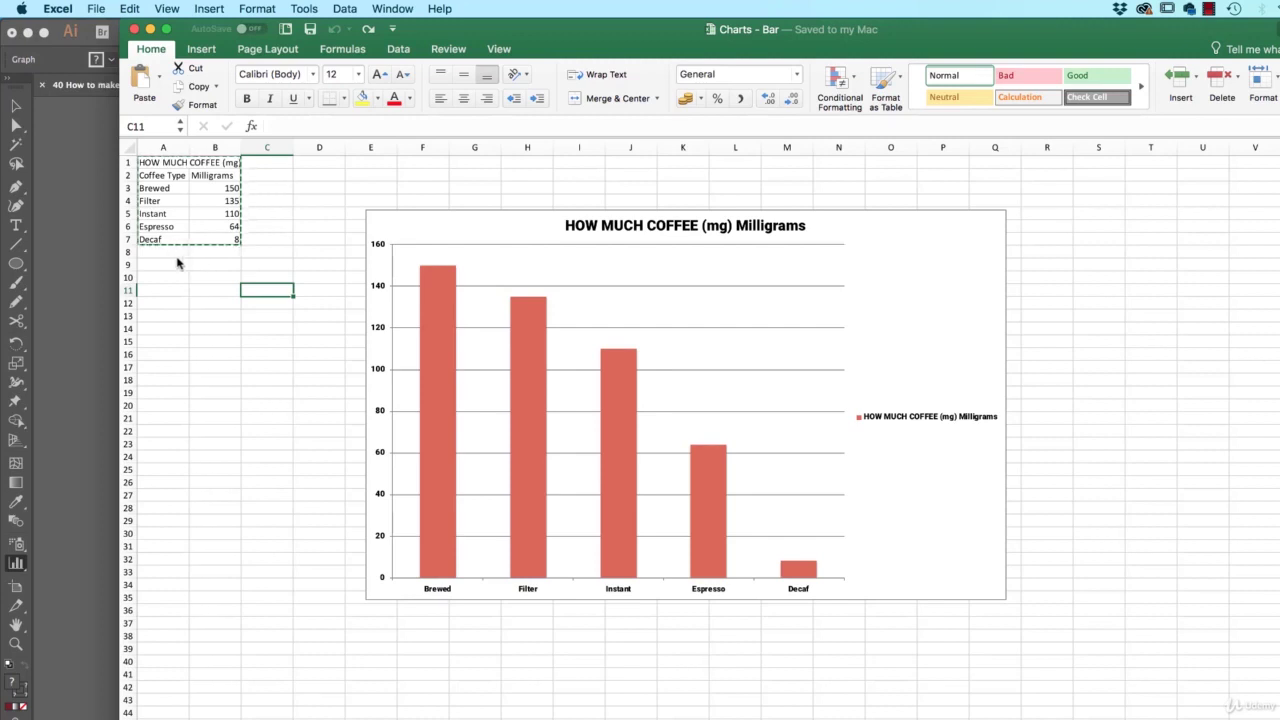
click(272, 175)
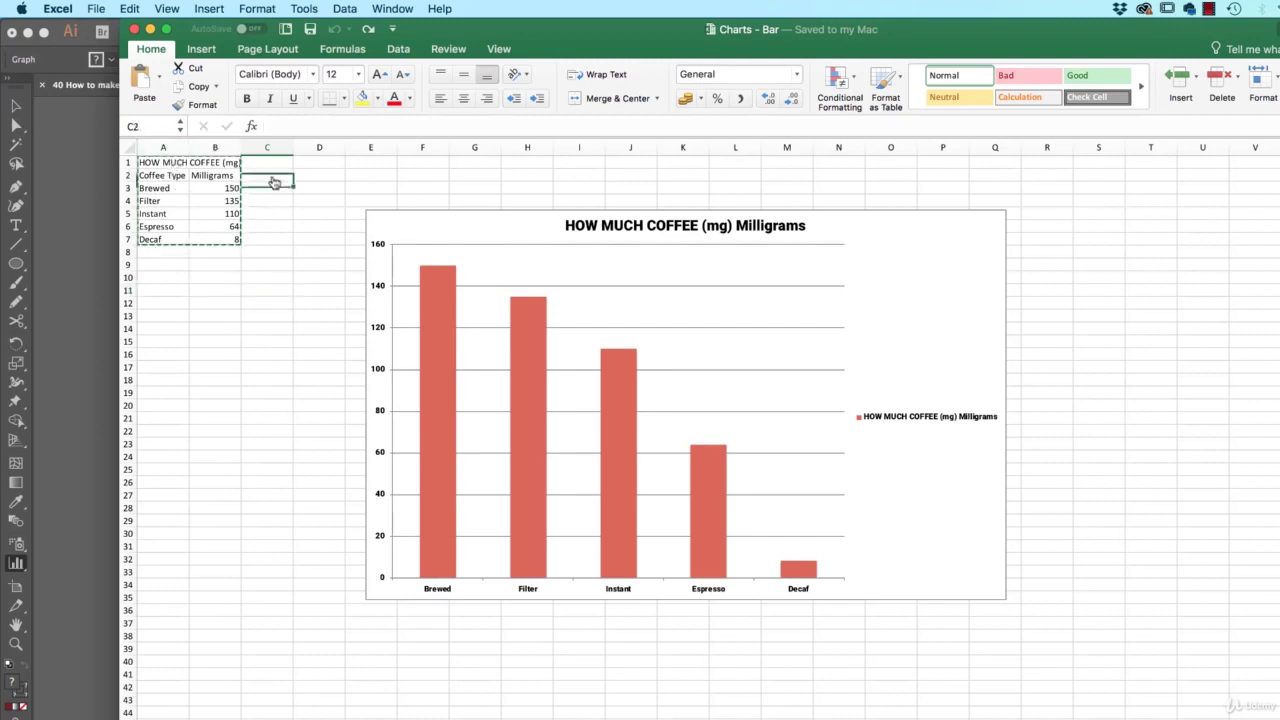
click(168, 178)
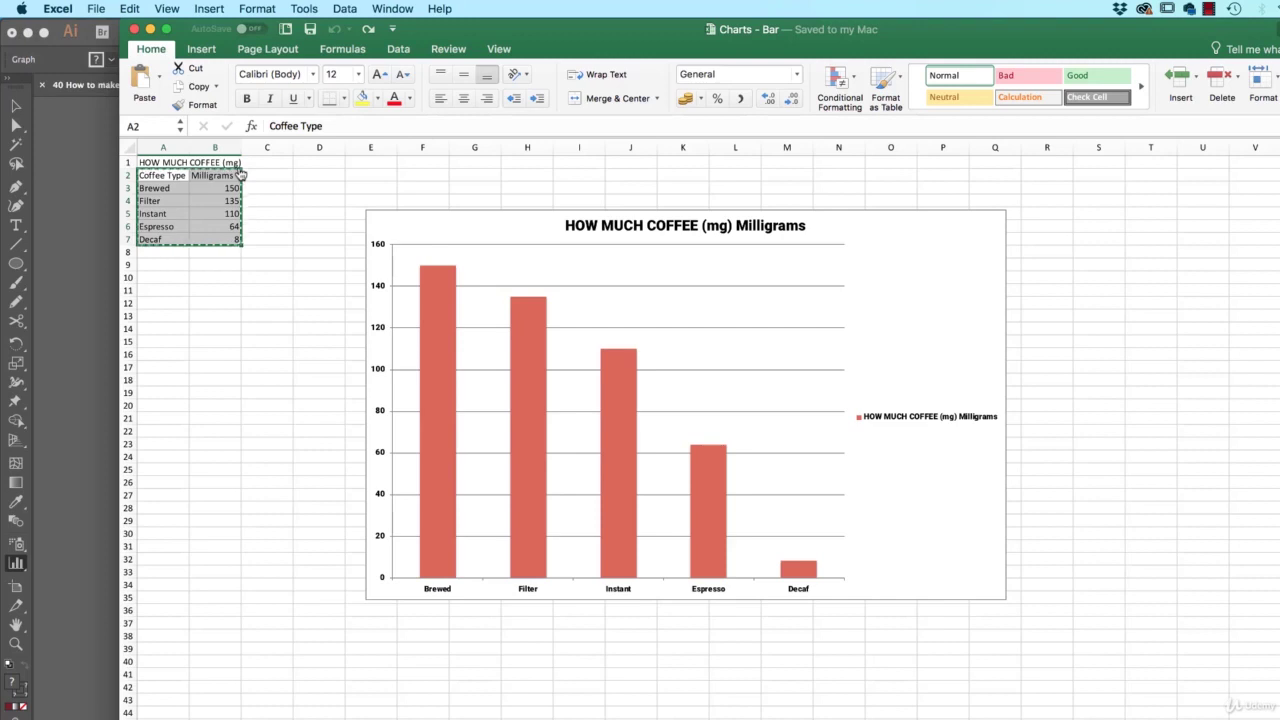
Switch back to Illustrator, paste the copied coffee table into the graph data, apply it and close the data window.
key(super+Tab)
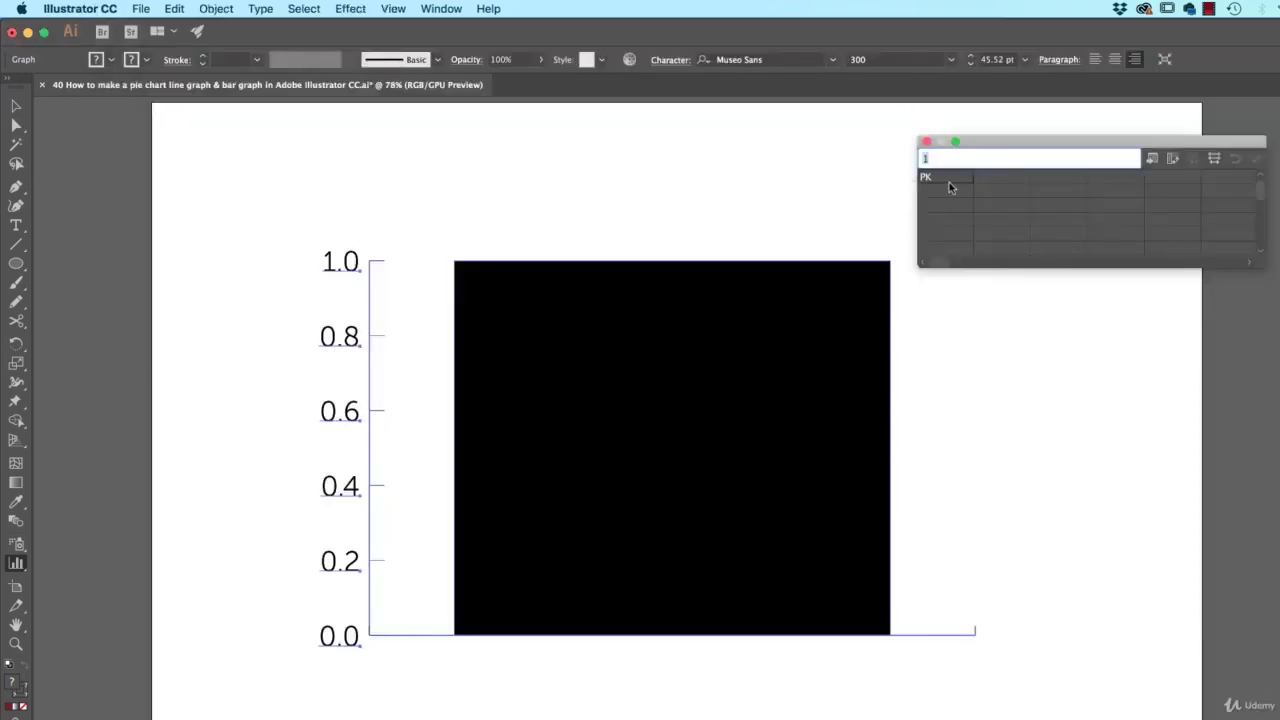
text(Coffee Type	Milligrams Brewed	150.00 Filter	135.00 Instant	110.00 Espresso	64.00 Decaf	8.00)
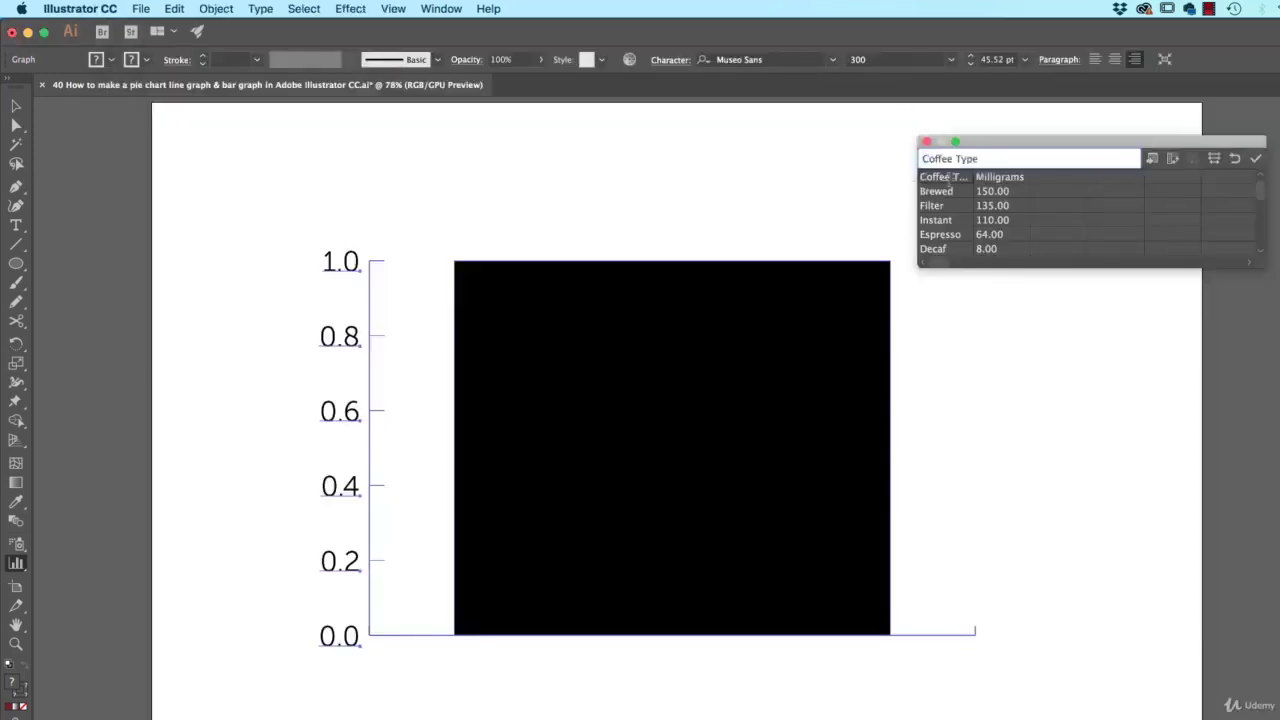
click(1255, 159)
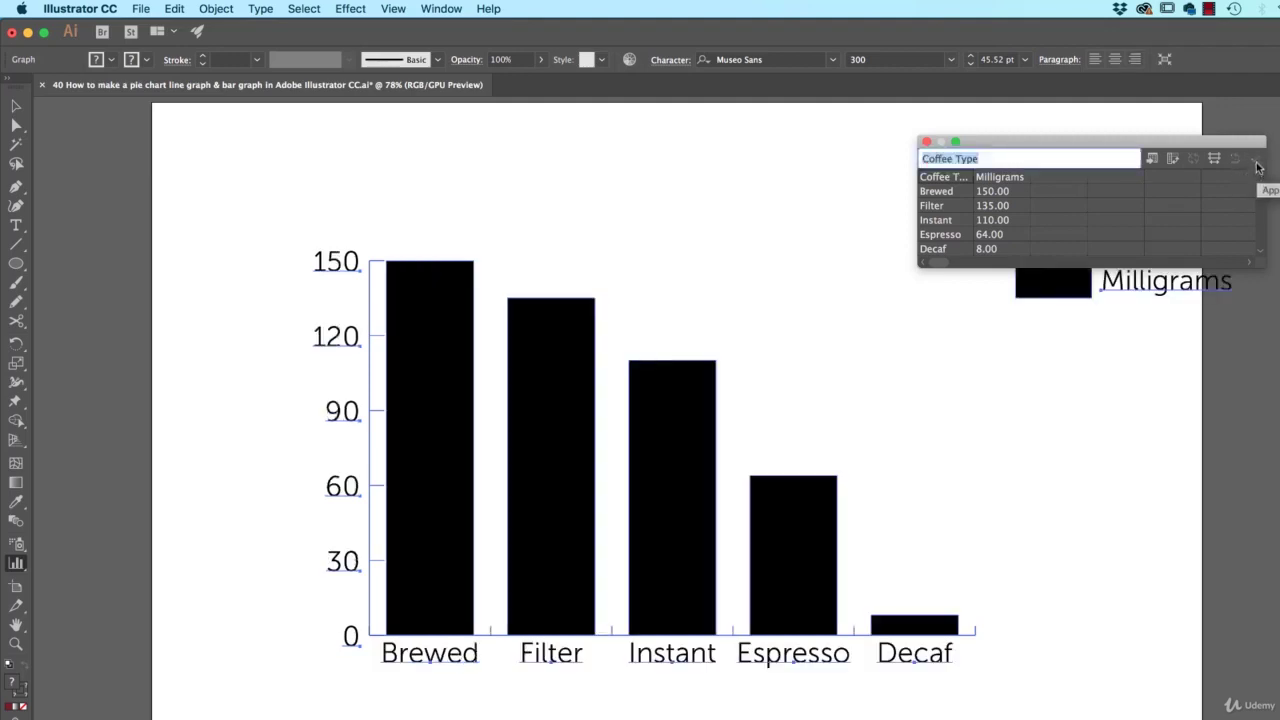
click(908, 241)
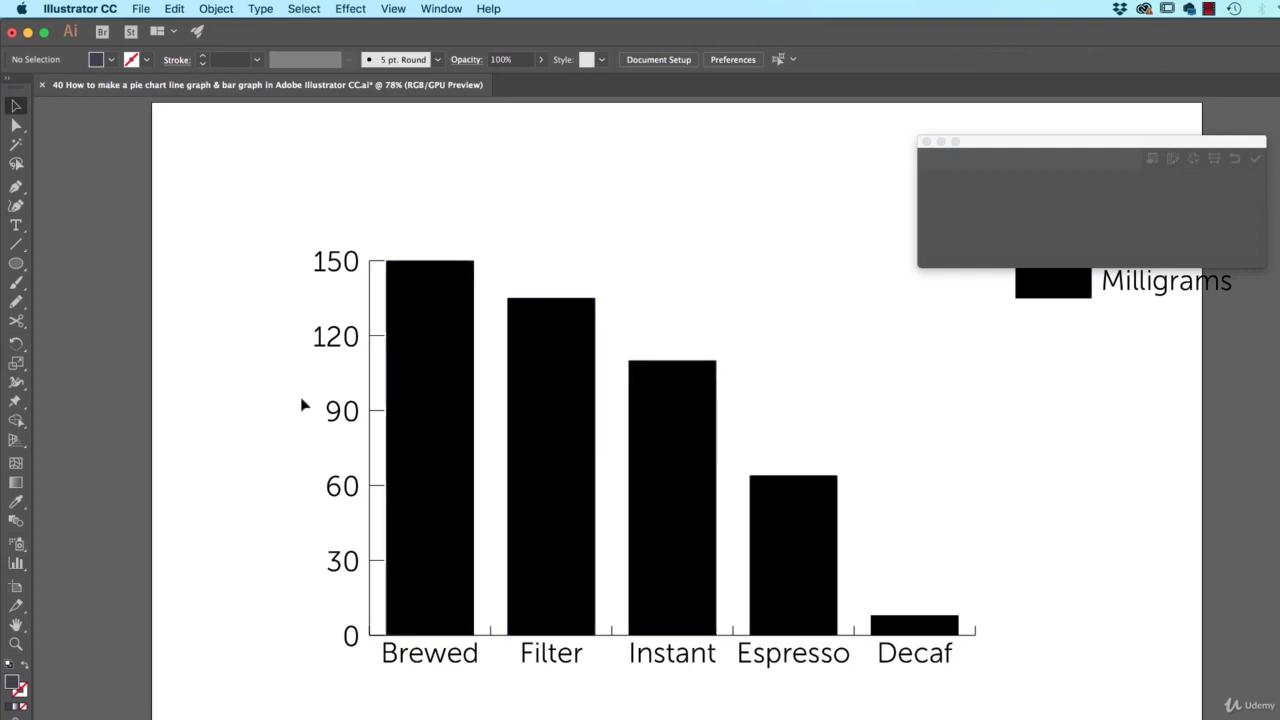
click(445, 444)
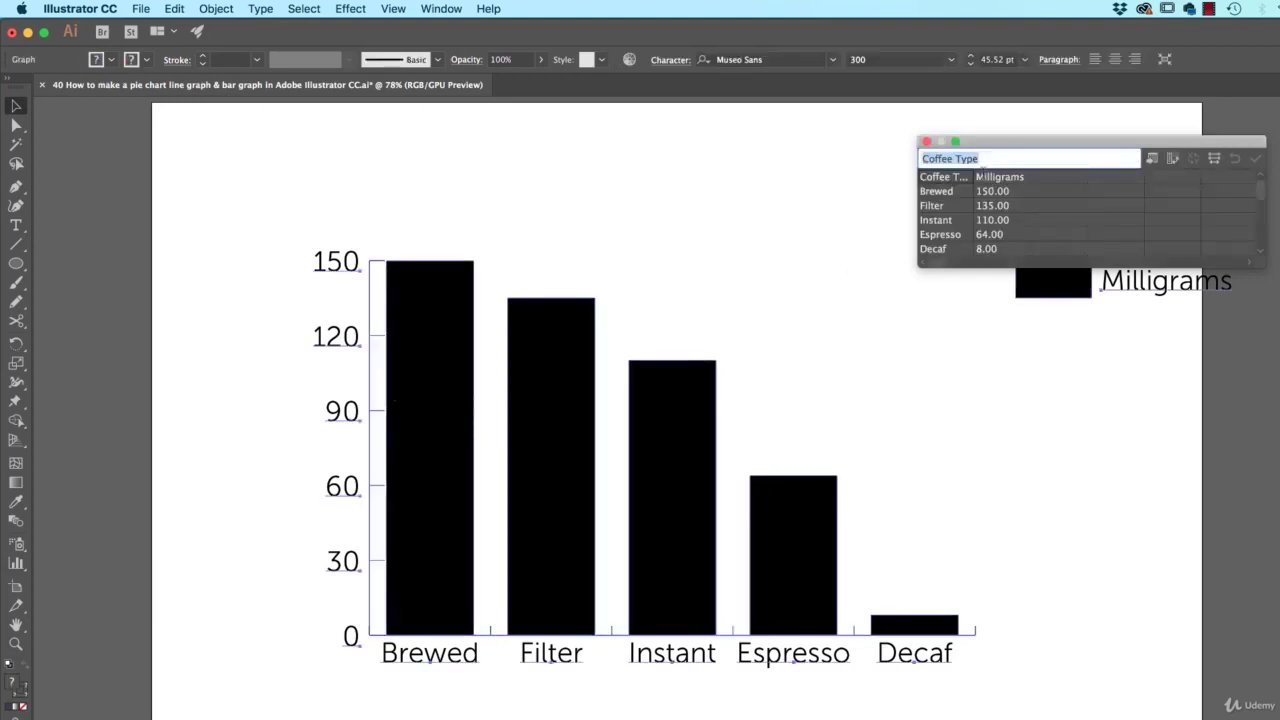
click(927, 143)
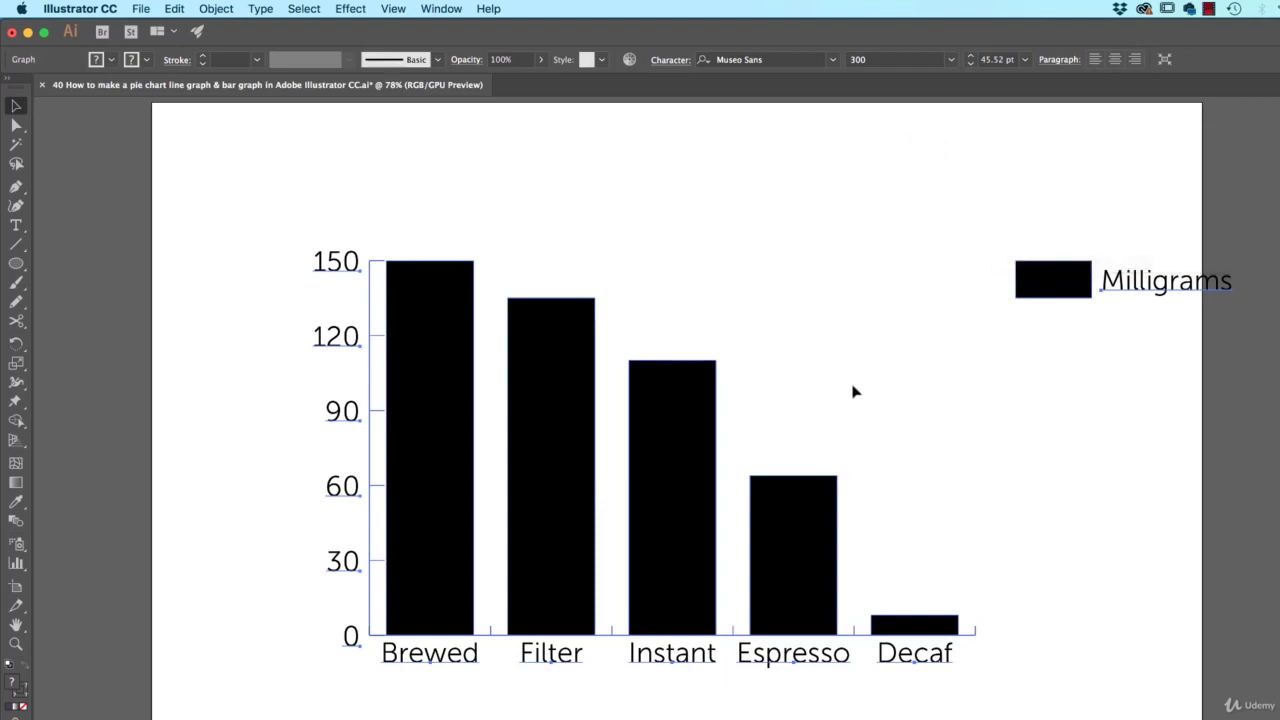
Select the Brewed label on its own with Direct Selection and try selecting several category labels together.
click(16, 126)
click(16, 126)
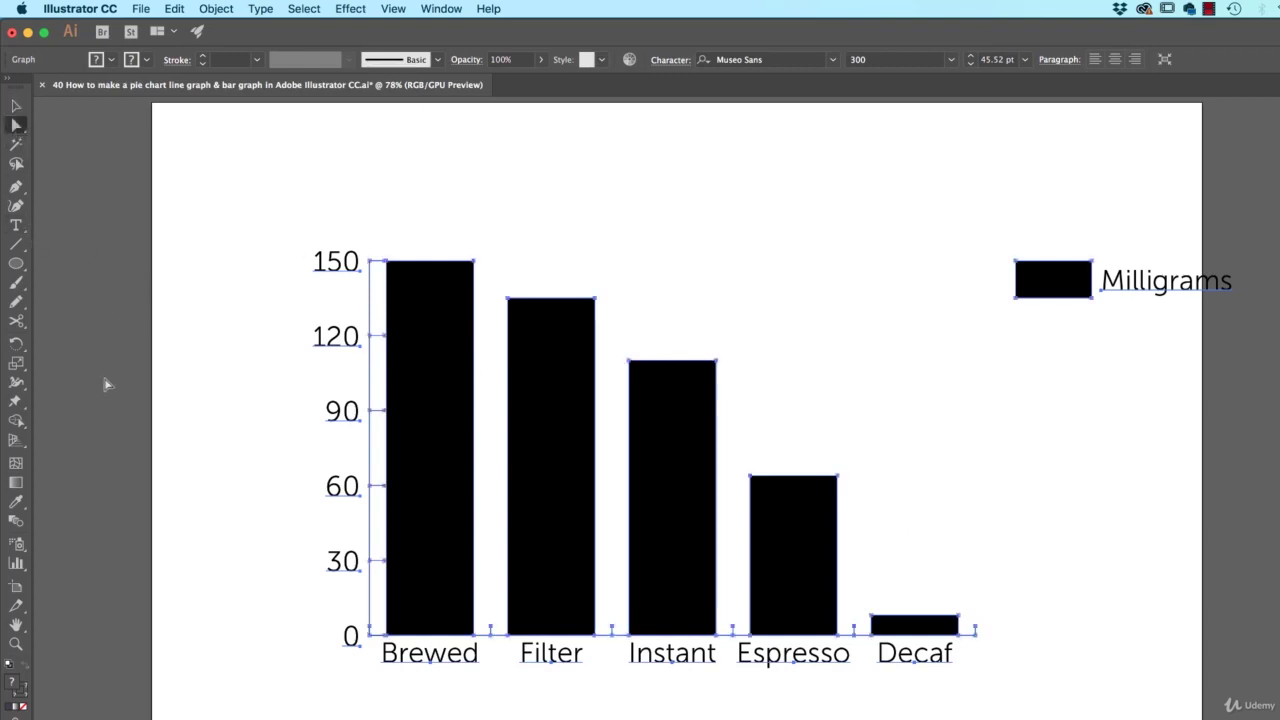
click(455, 713)
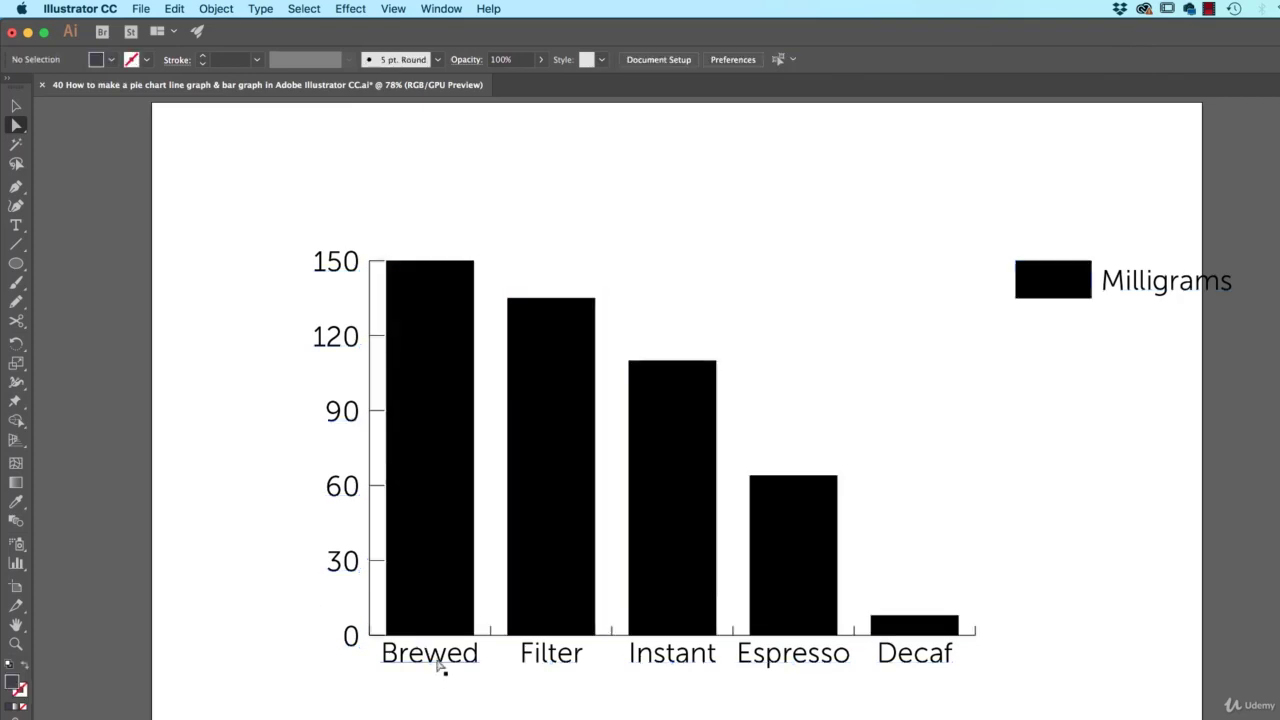
click(438, 663)
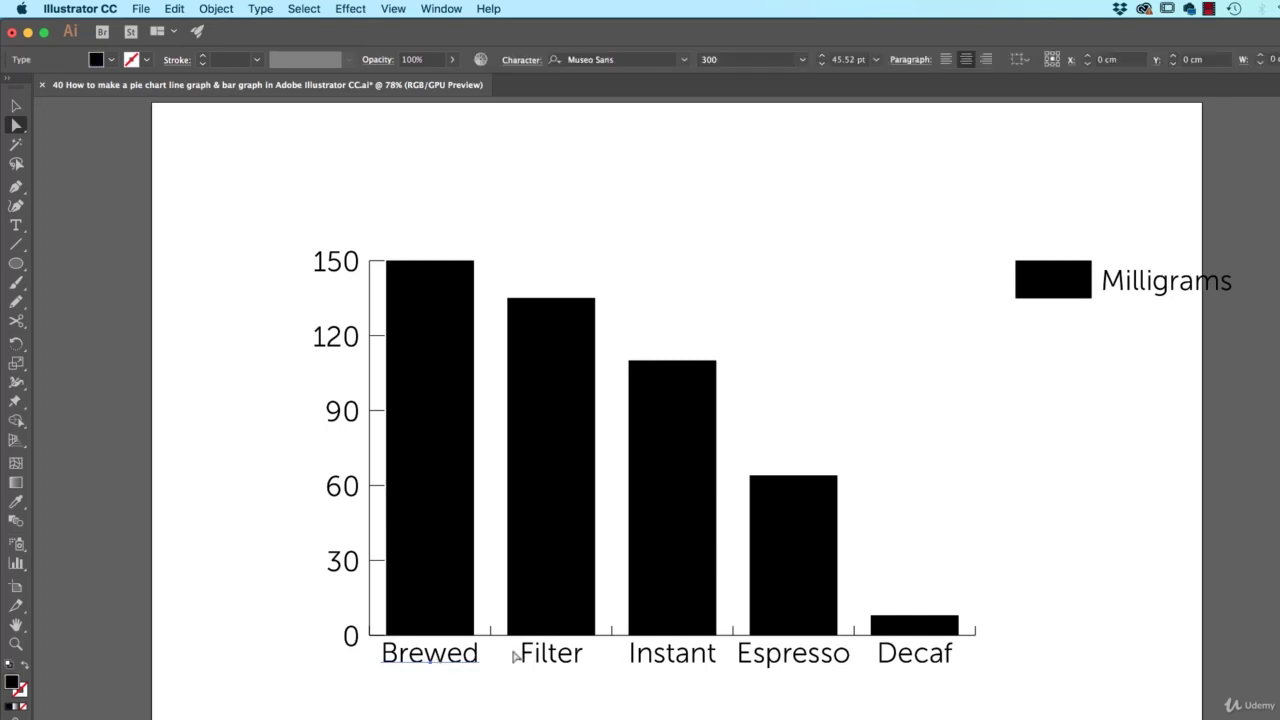
drag(312, 668, 714, 706)
click(16, 105)
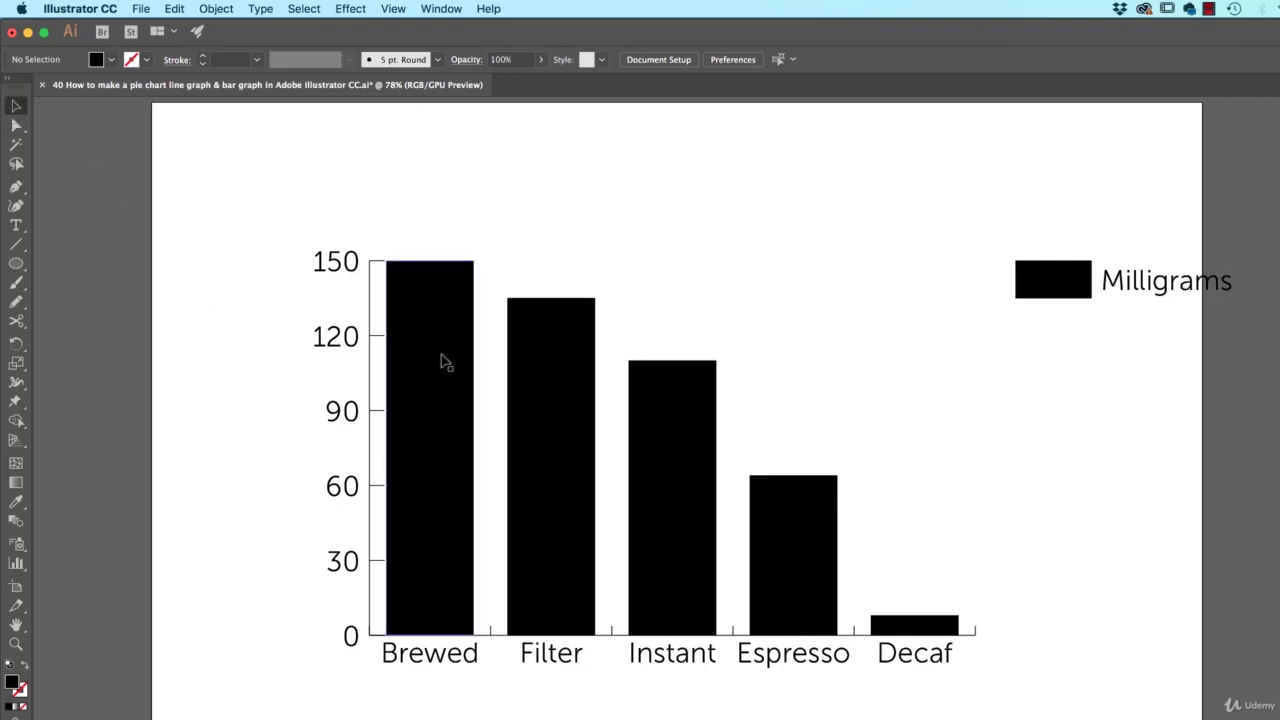
Set the font of the whole graph's text to Museo Sans Cond 300 and deselect the graph.
click(440, 363)
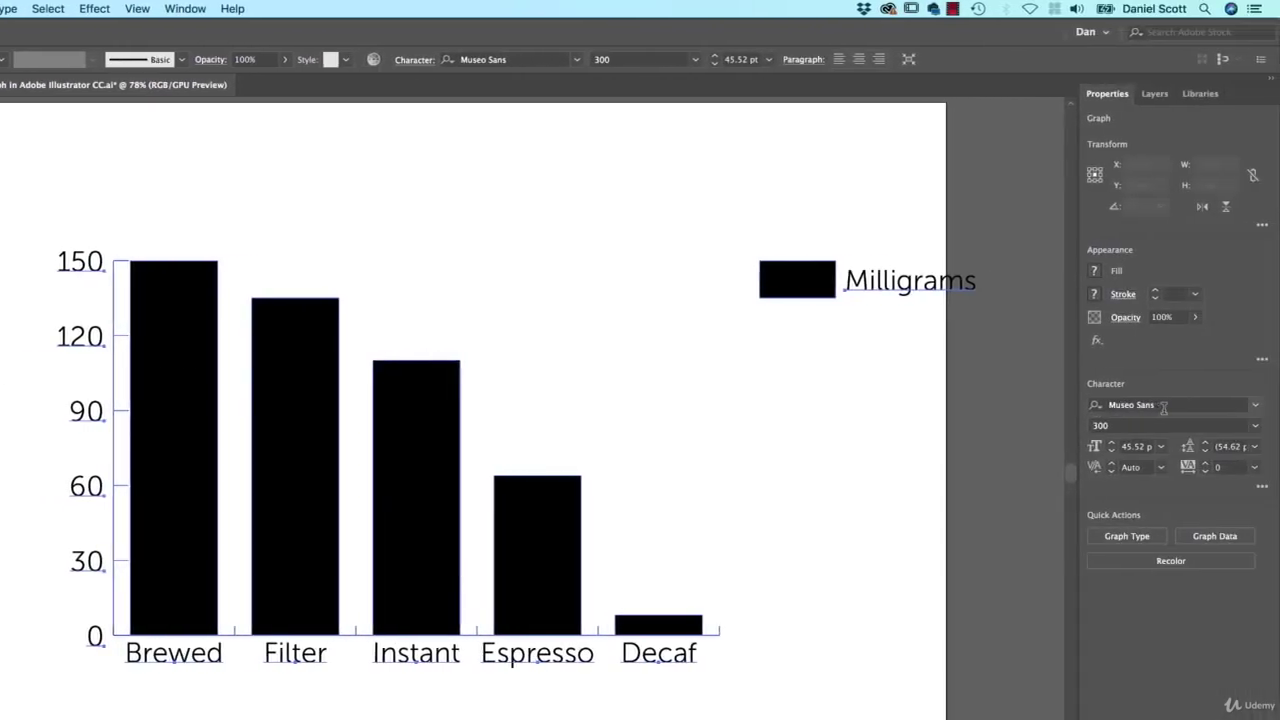
click(1170, 405)
text(muse)
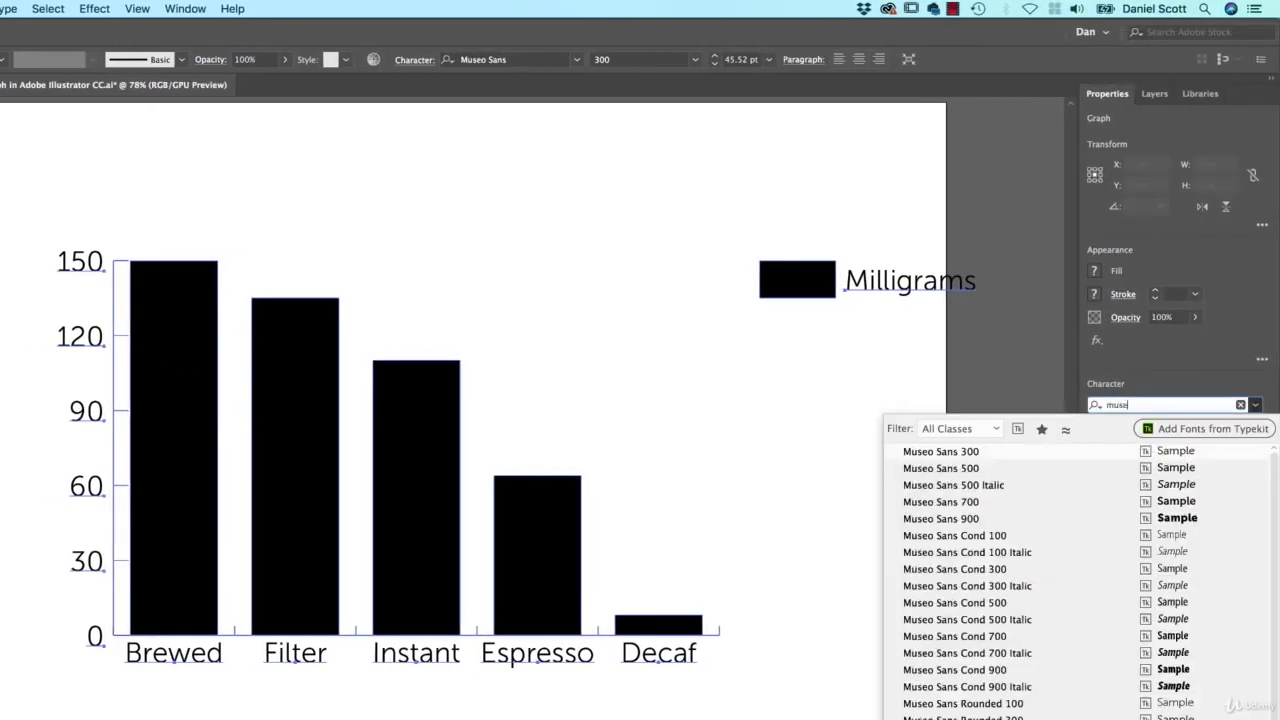
key(BackSpace)
key(Down)
key(Down)
key(Down)
key(Down)
key(Down)
key(Down)
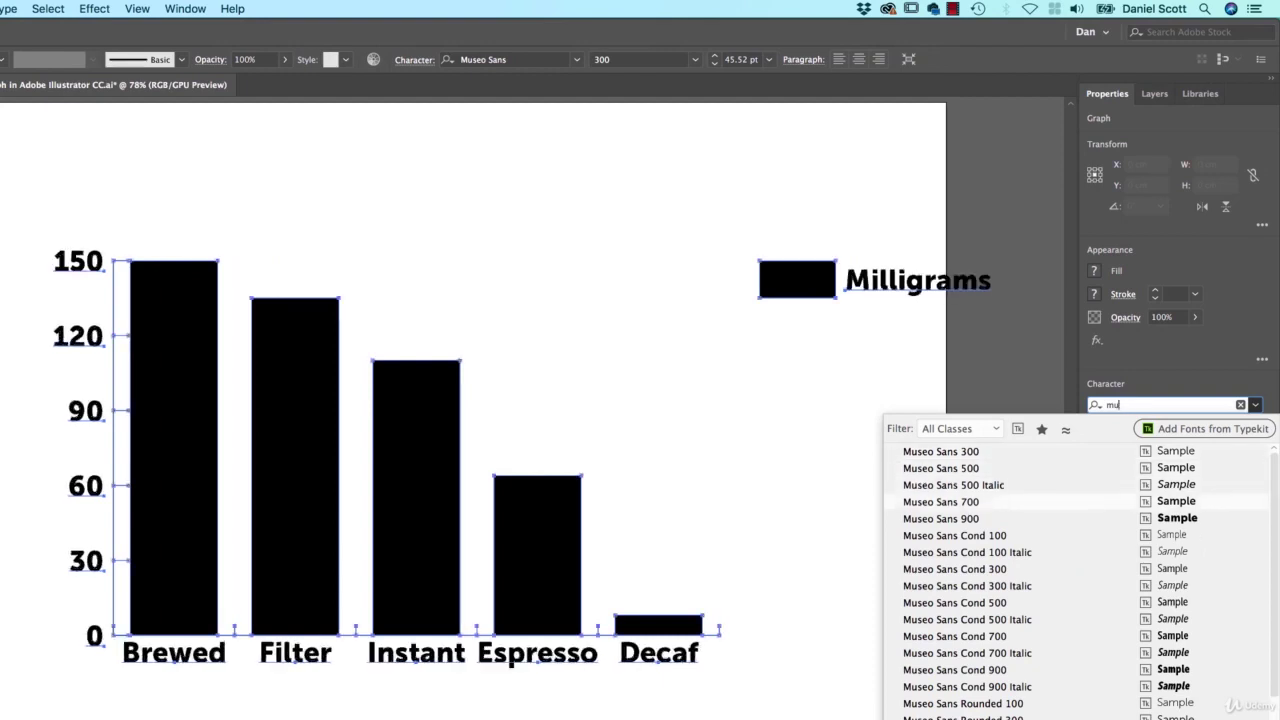
key(Down)
key(Return)
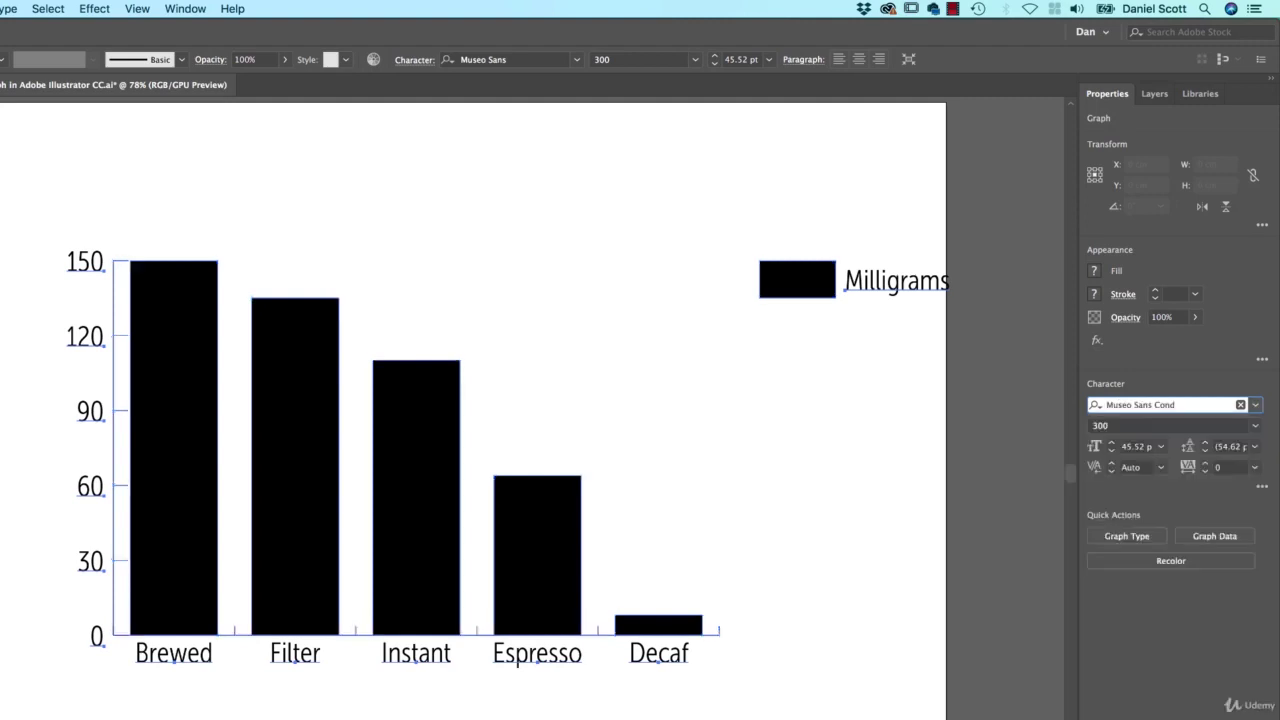
click(20, 343)
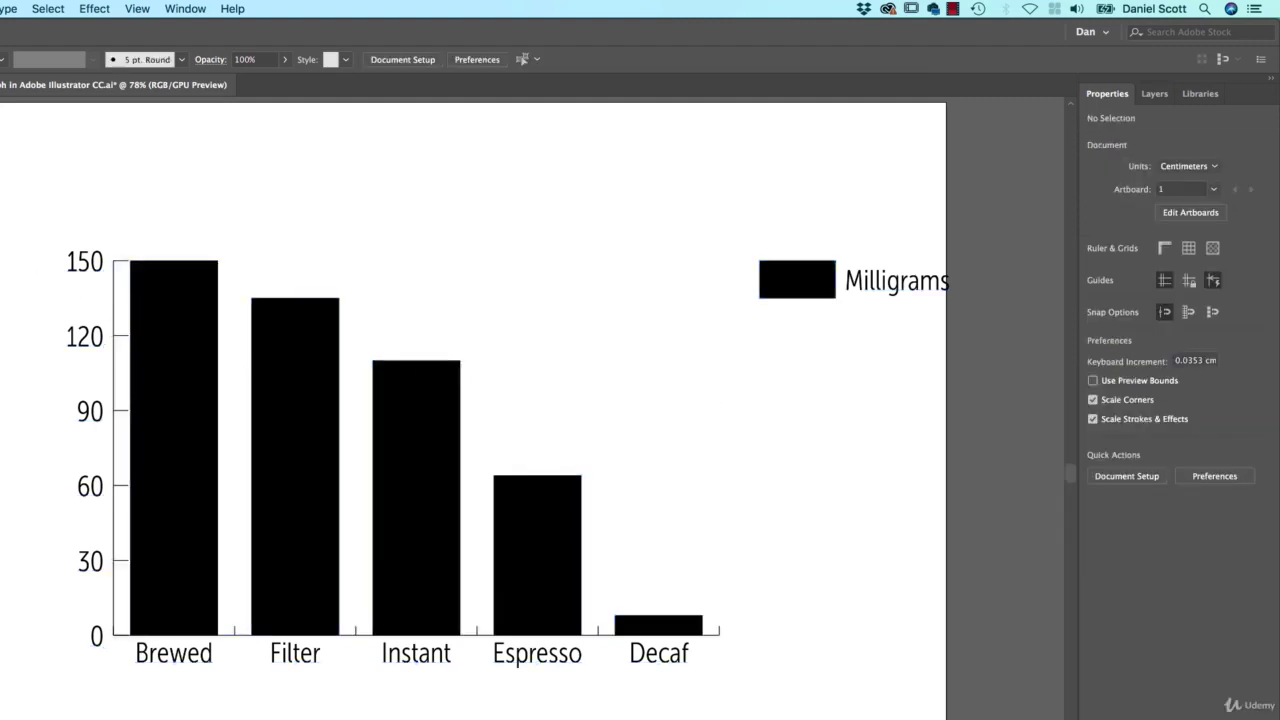
Fill the Brewed bar with dark red and the Filter bar with grey-teal from the last swatch group.
click(212, 340)
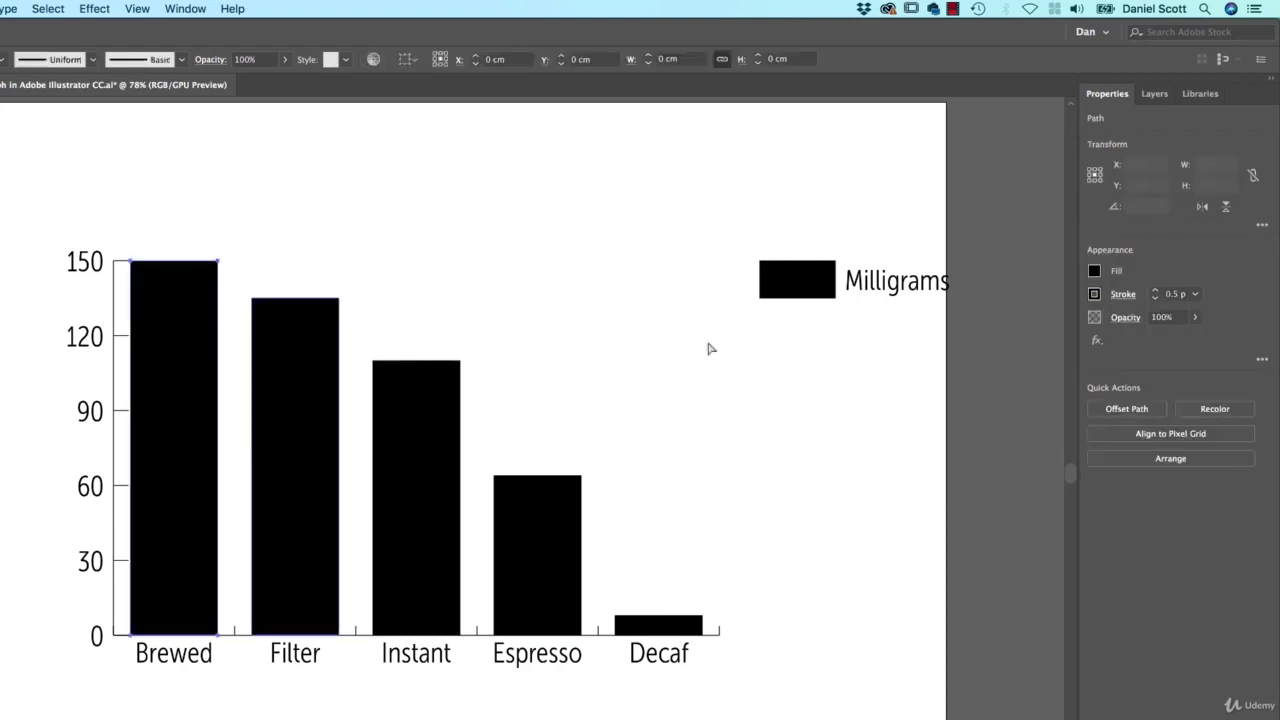
click(1094, 268)
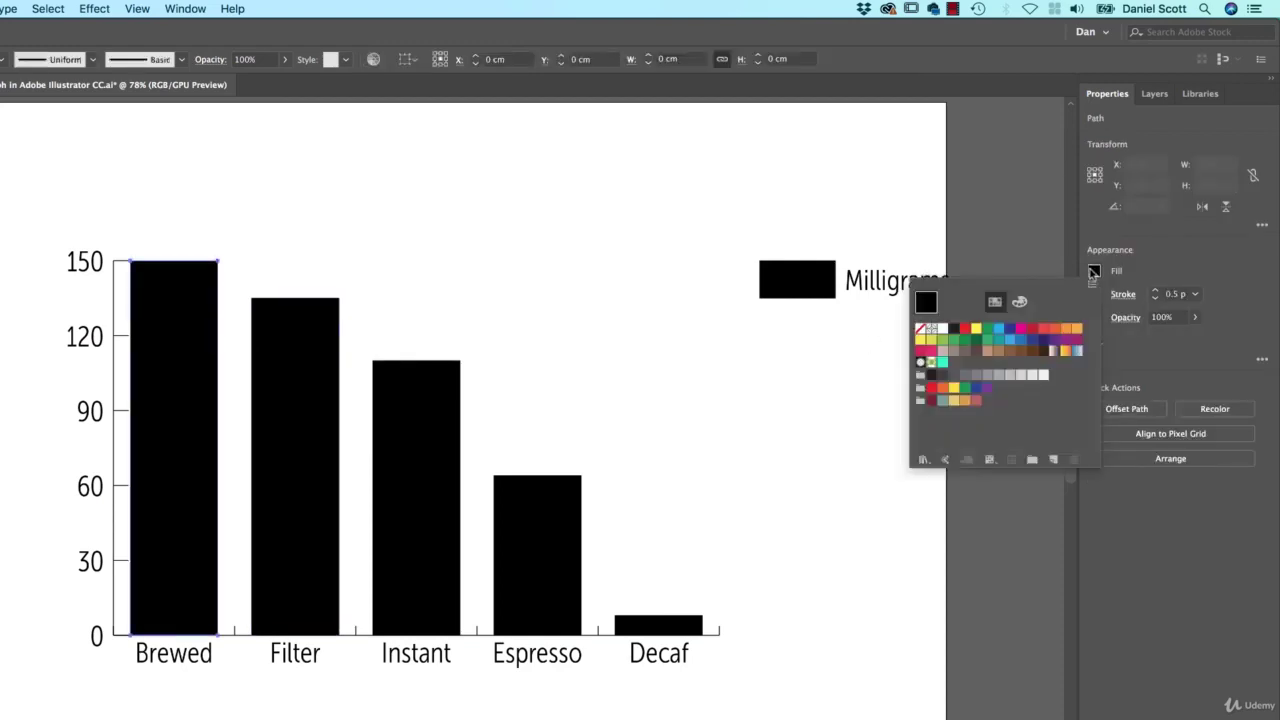
click(931, 402)
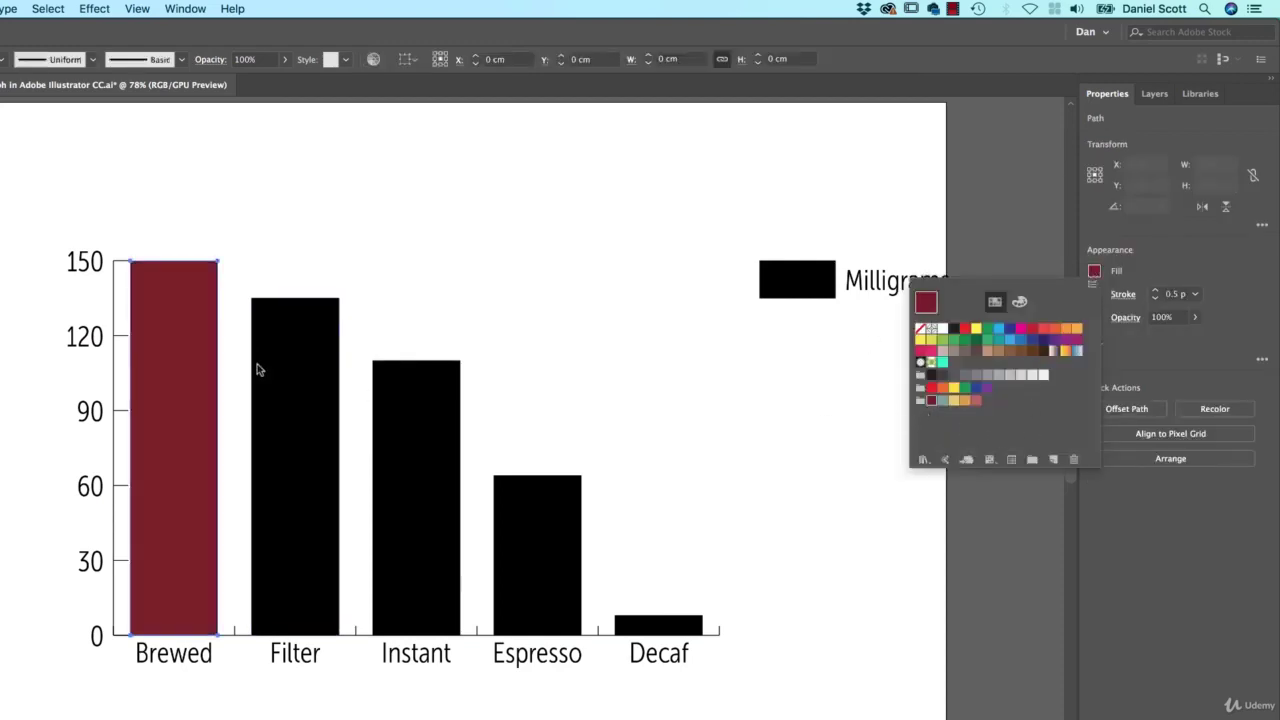
click(305, 336)
click(303, 331)
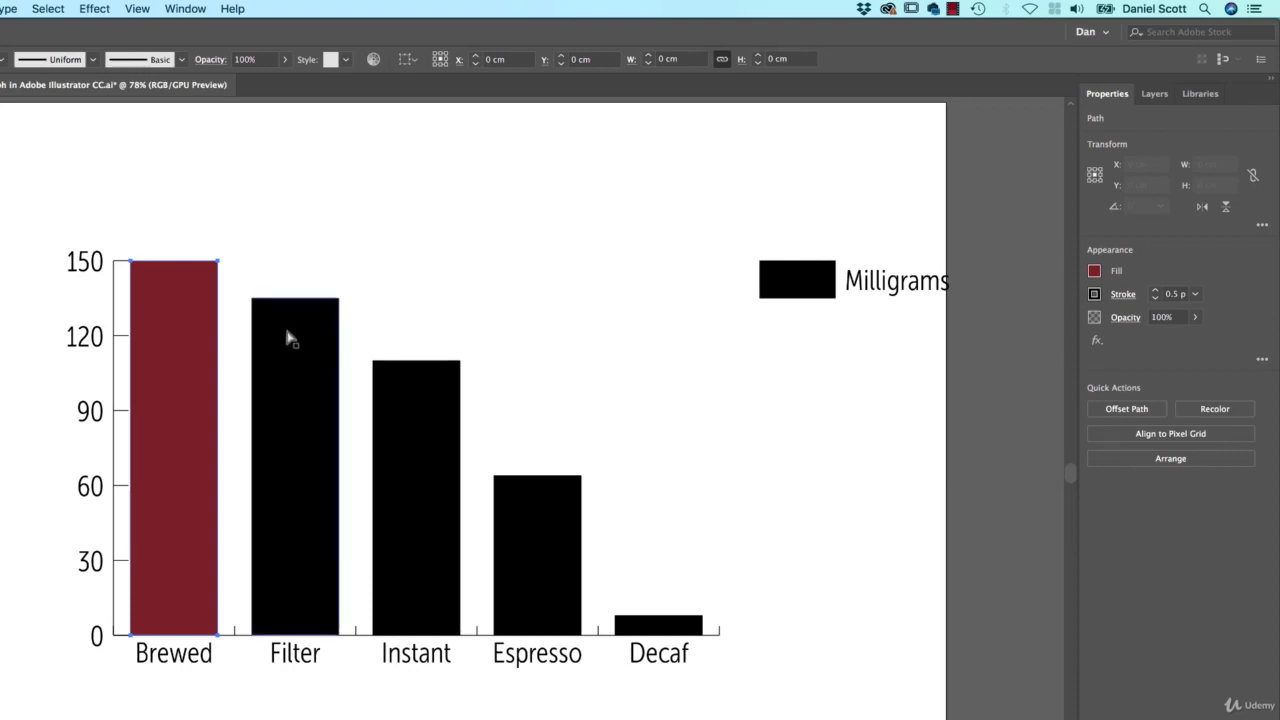
click(1095, 272)
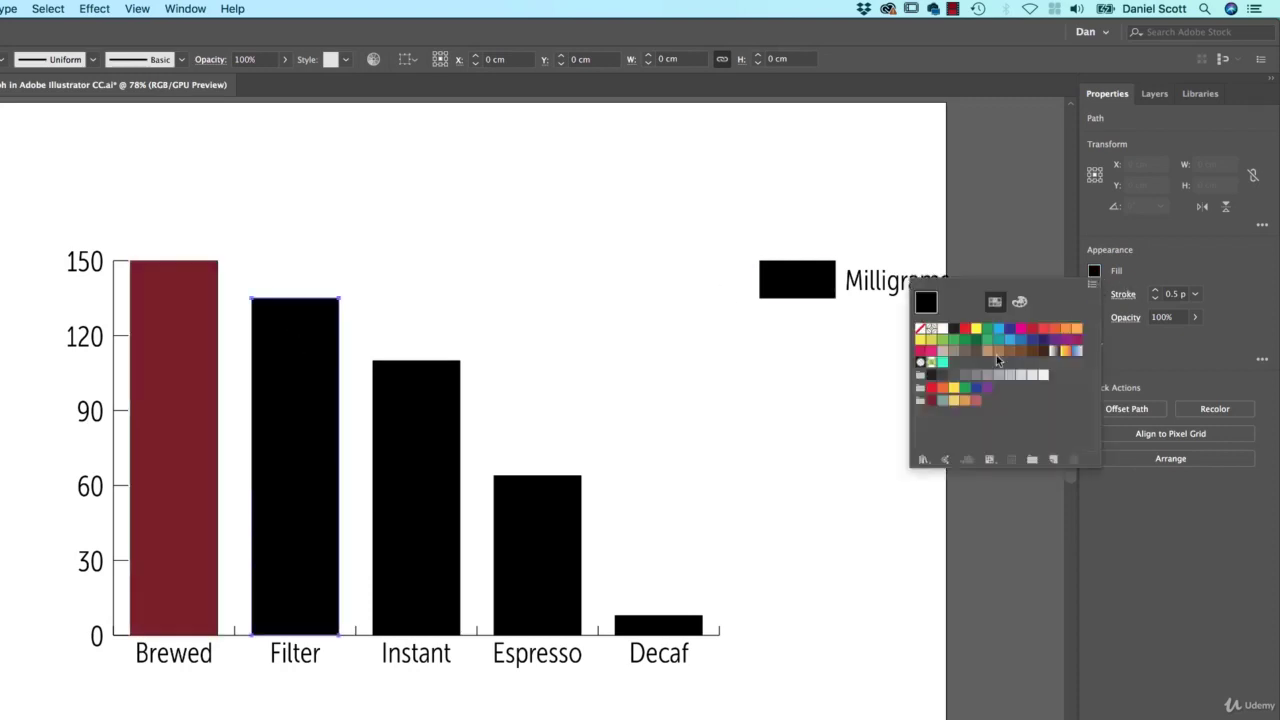
click(942, 401)
Fill the Instant bar with pale yellow and the Espresso bar with orange from the last swatch group.
click(426, 429)
click(430, 431)
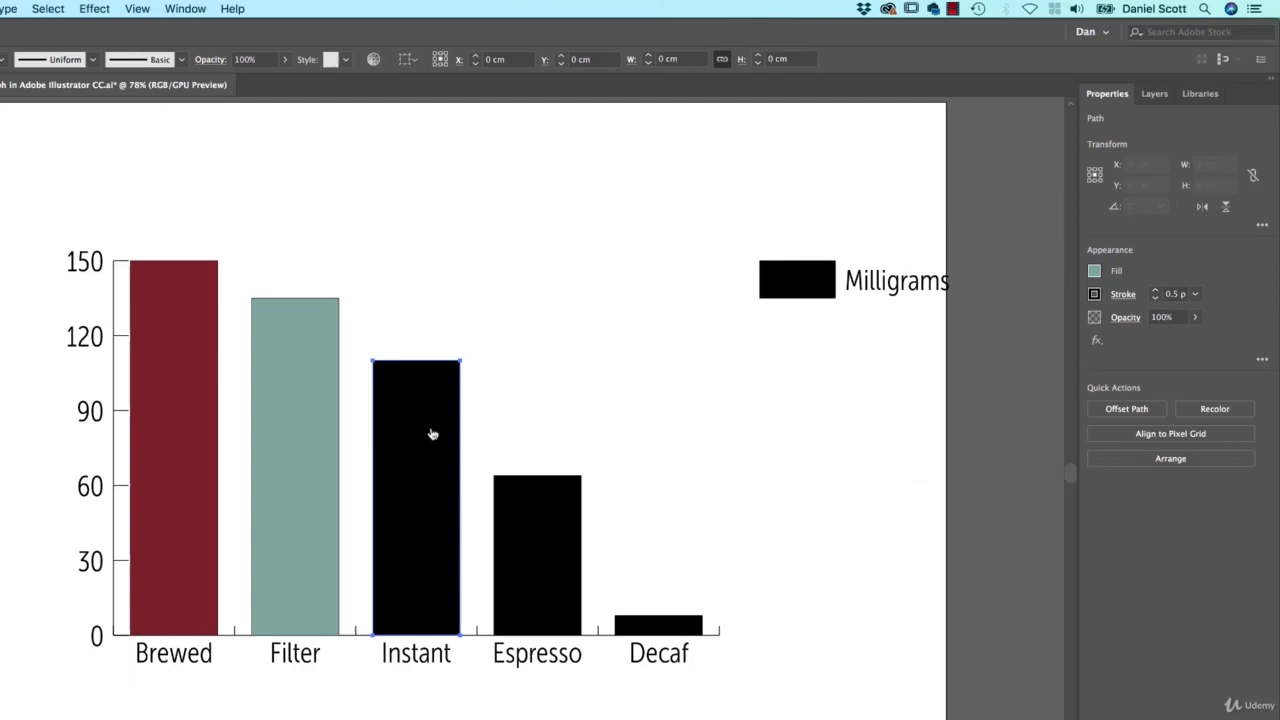
click(1094, 271)
click(952, 402)
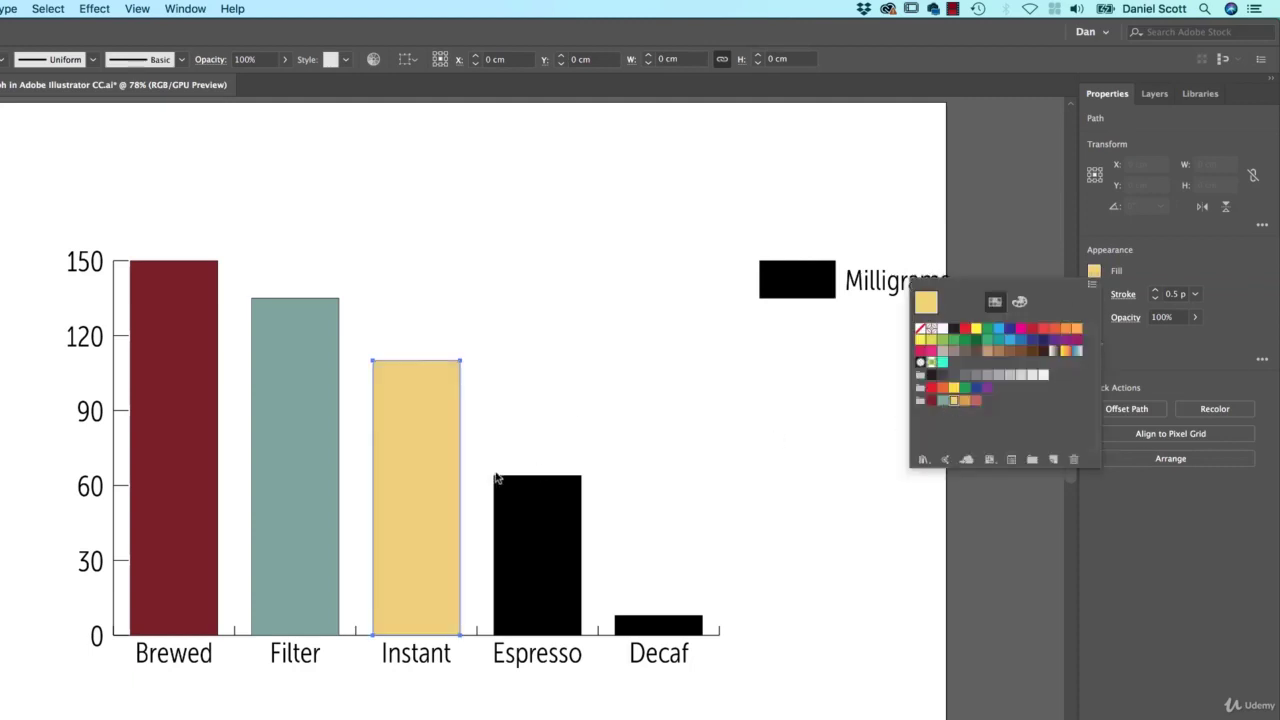
click(543, 505)
click(1097, 268)
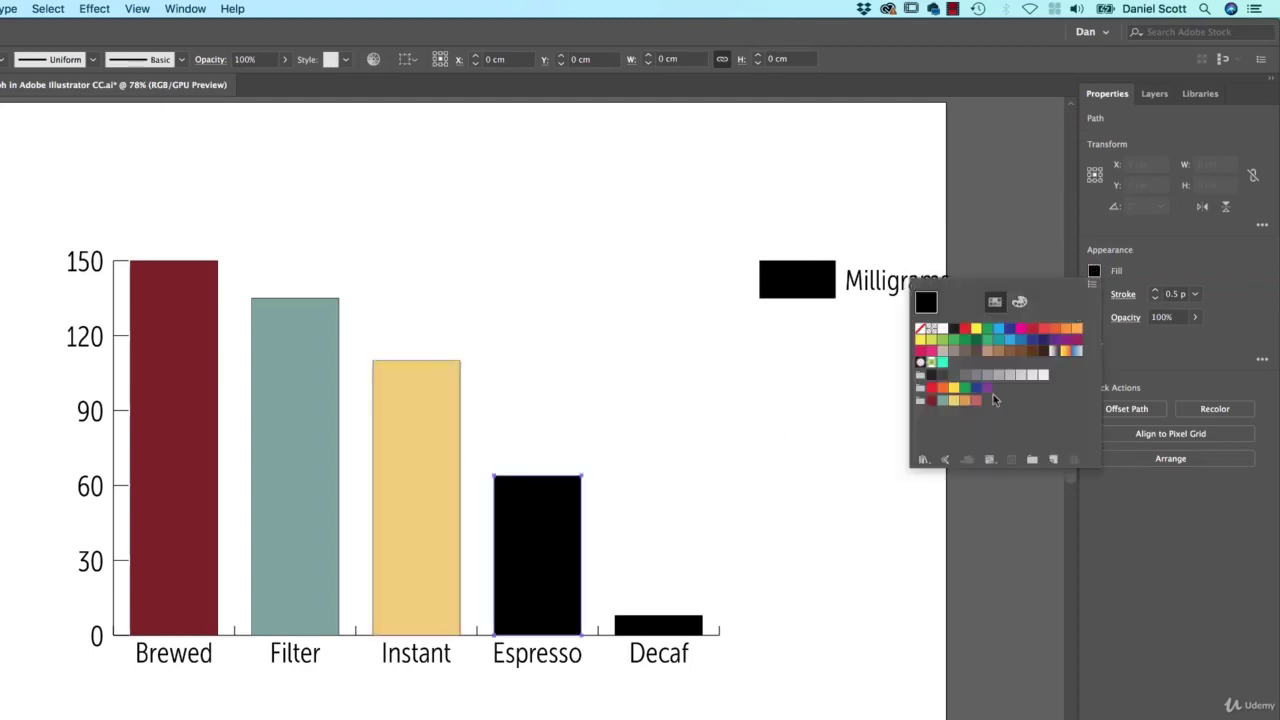
click(965, 400)
Fill the Decaf bar with the muted pink-red from the last swatch group and deselect everything.
click(668, 628)
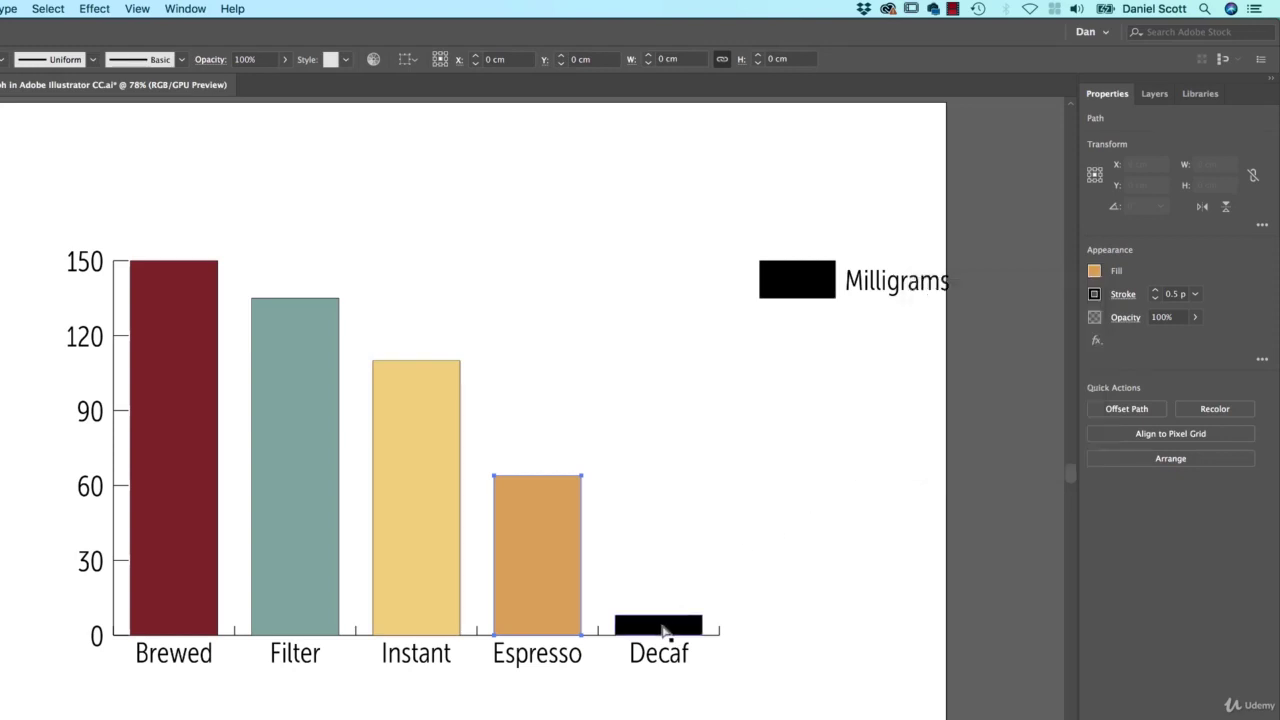
click(668, 630)
click(1095, 272)
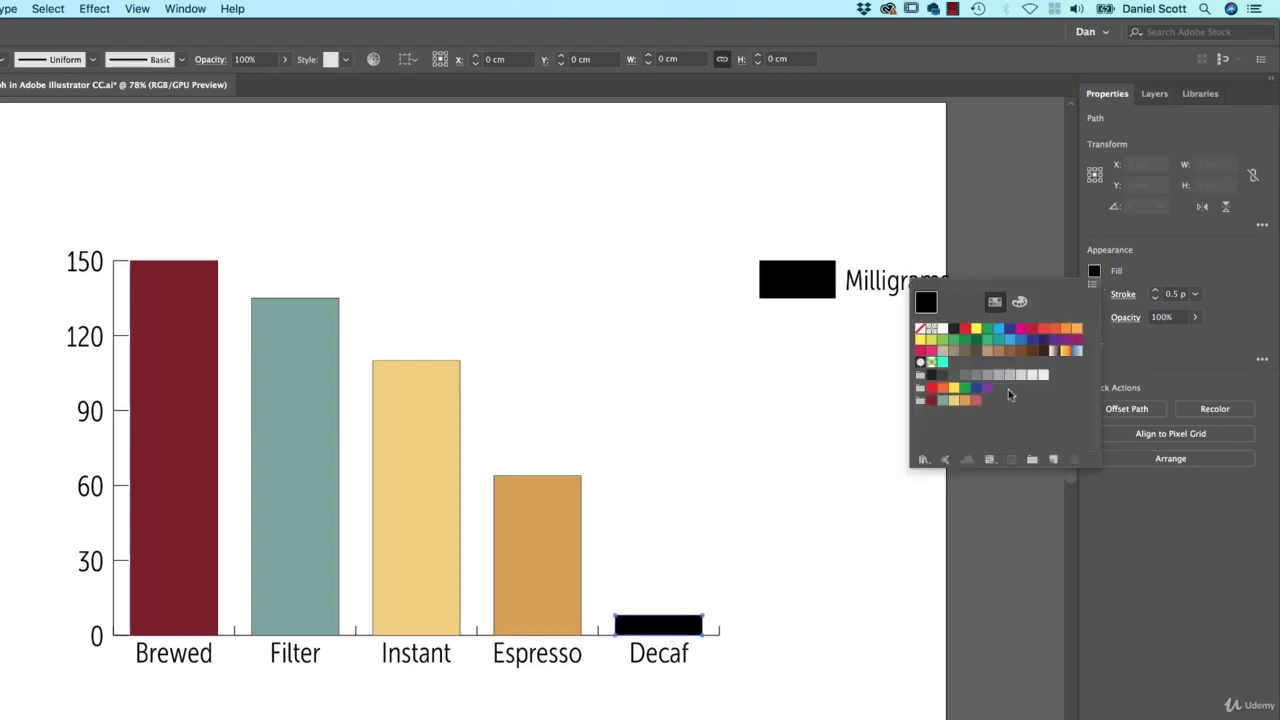
click(976, 400)
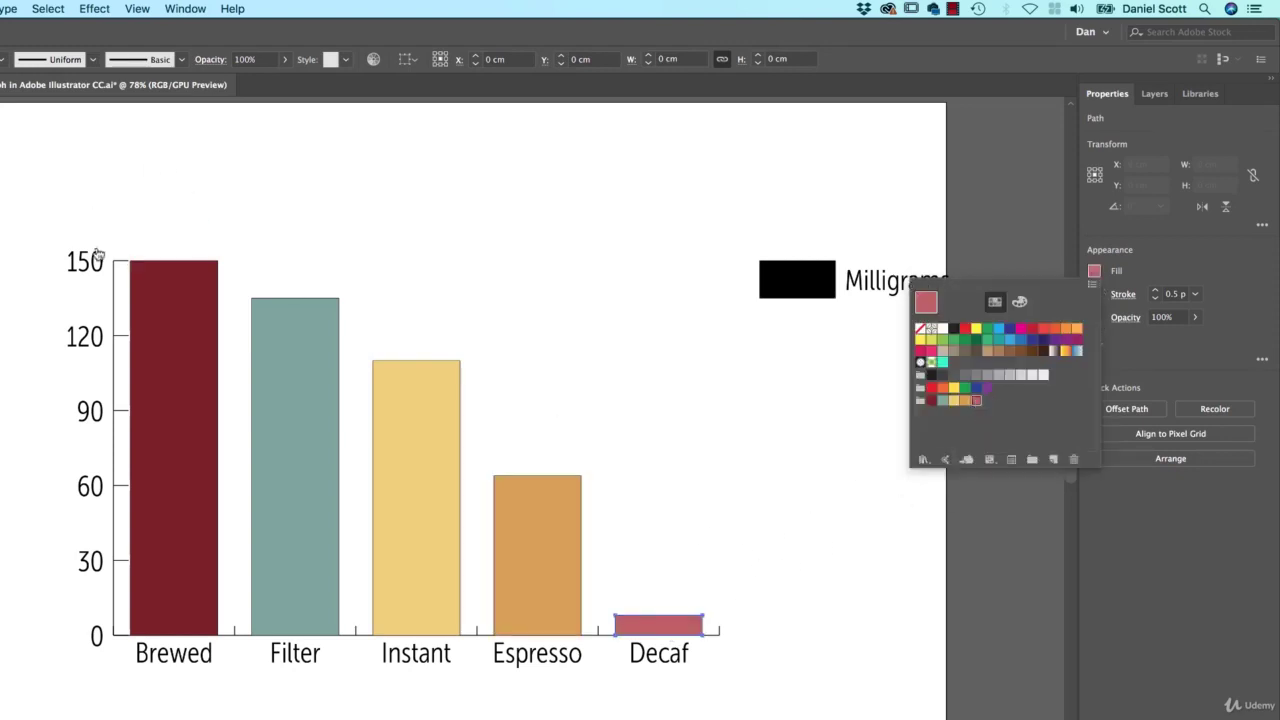
key(Escape)
key(shift+super+a)
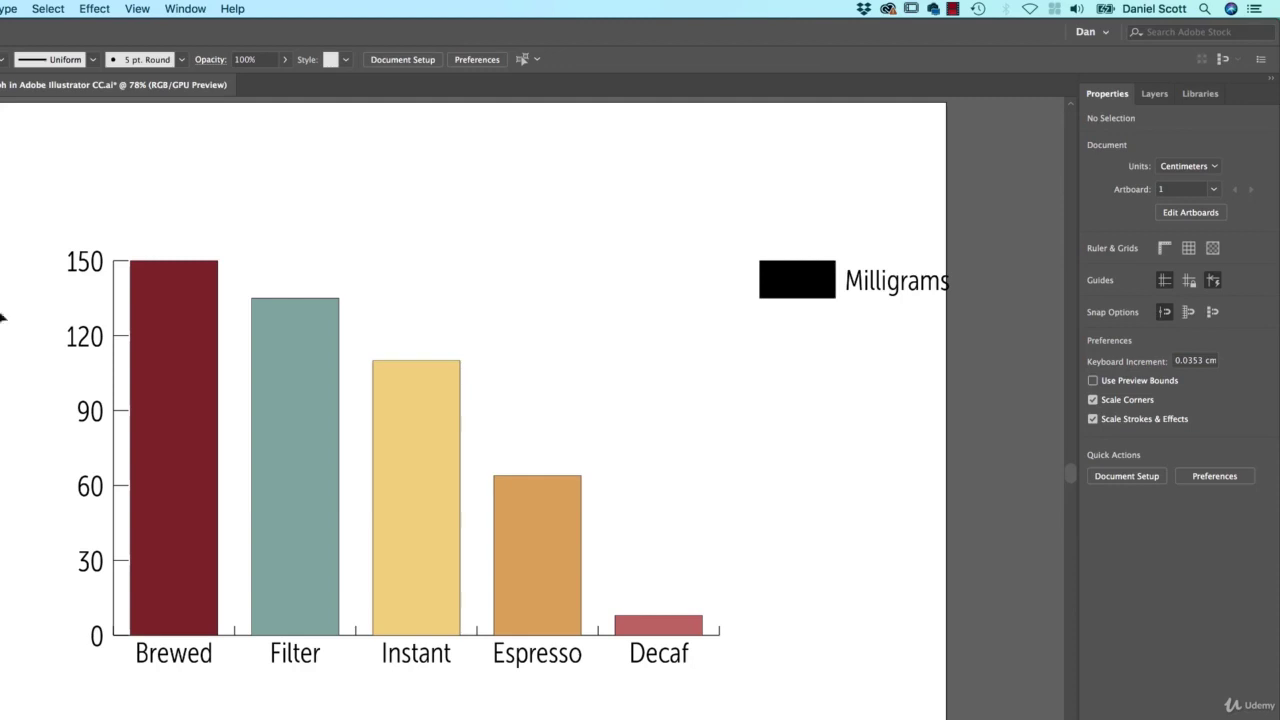
Set the Brewed milligrams value to 110 in the bar graph's data, apply it, and close the data table.
click(307, 439)
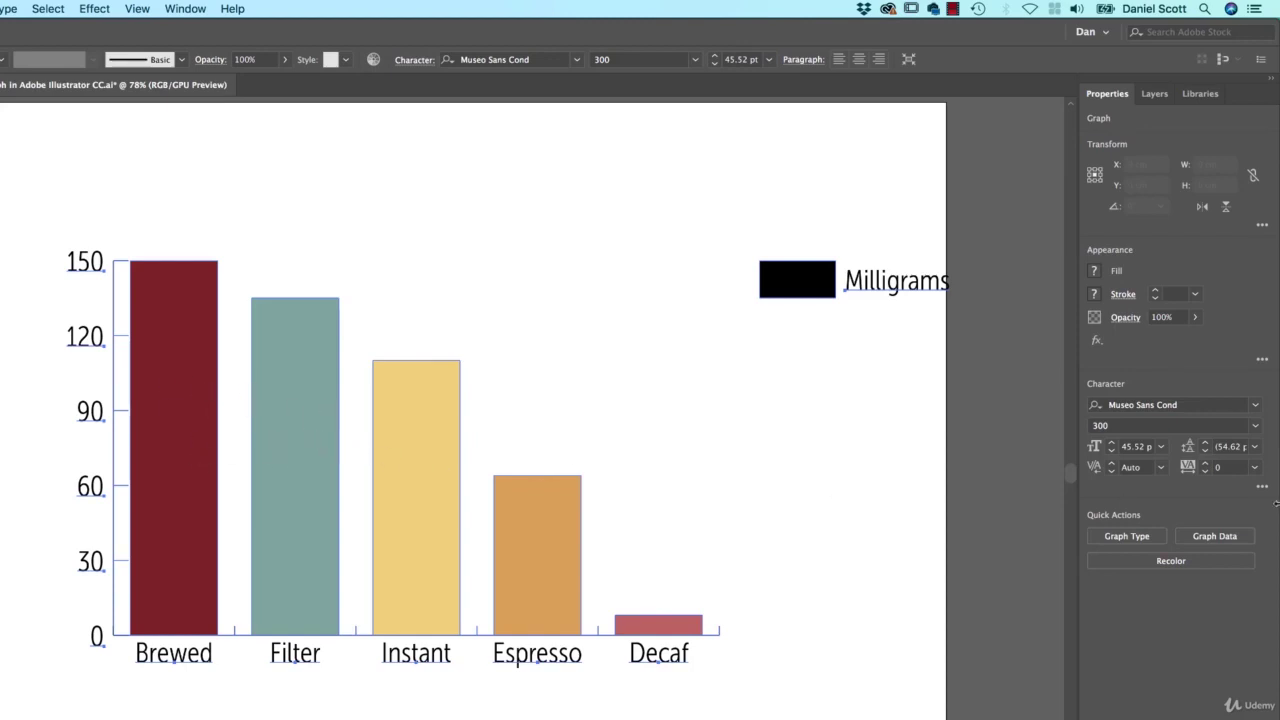
click(1216, 538)
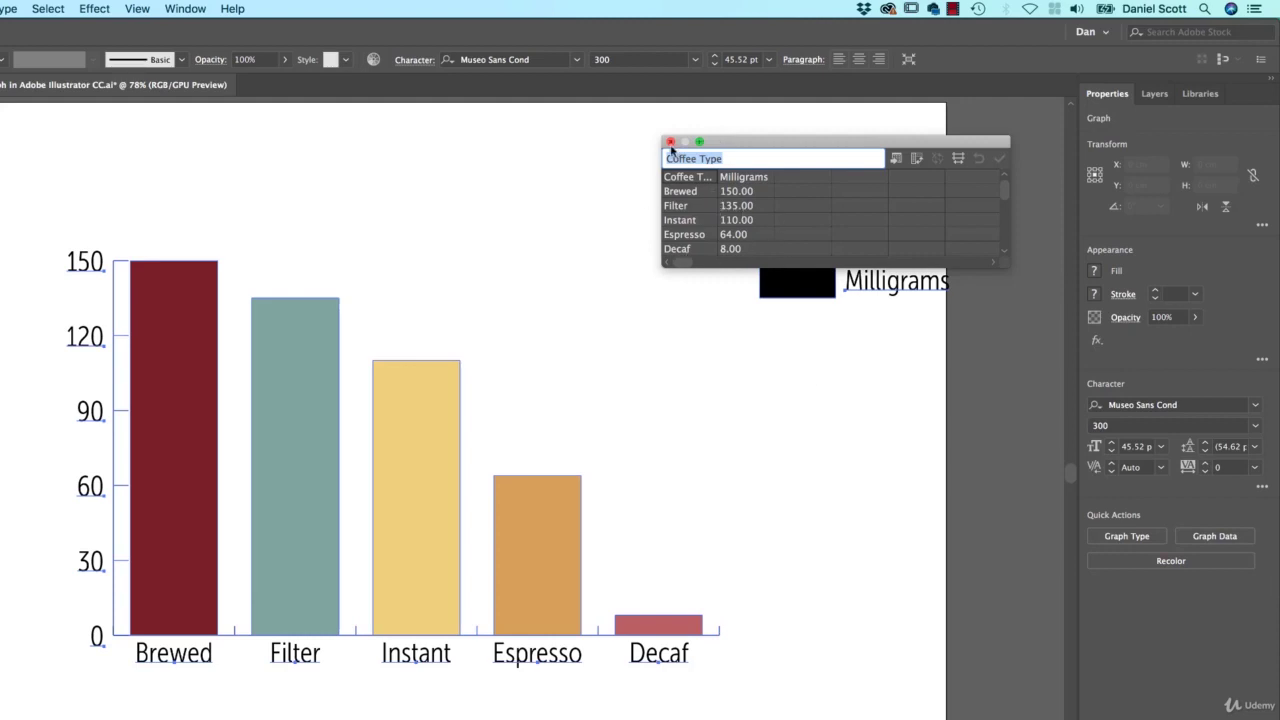
click(740, 191)
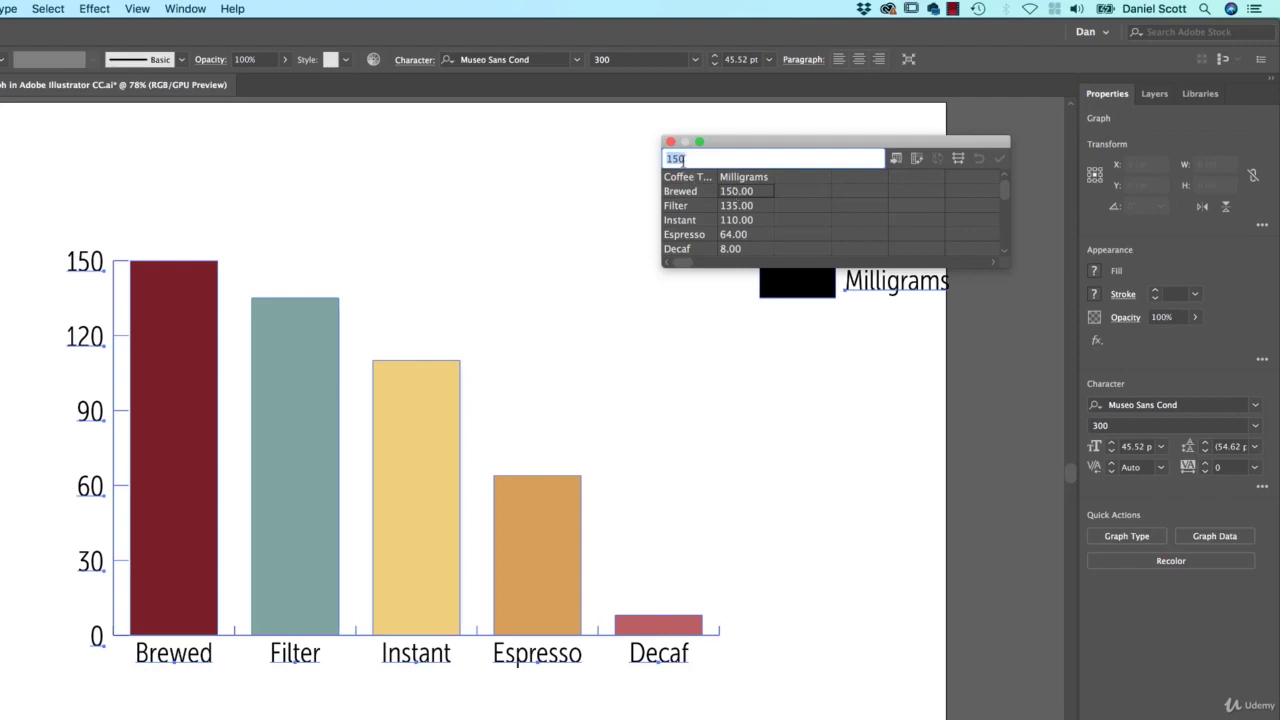
click(698, 160)
key(BackSpace)
key(BackSpace)
text(10)
click(735, 206)
click(999, 158)
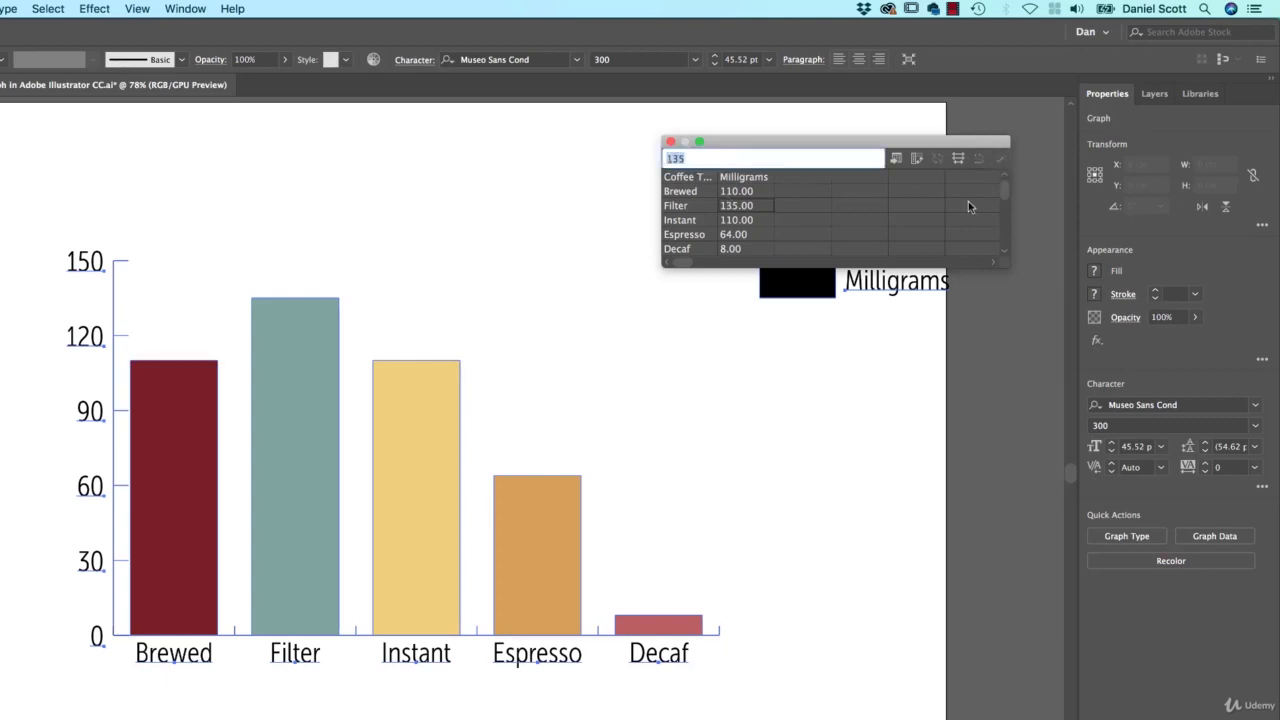
click(670, 143)
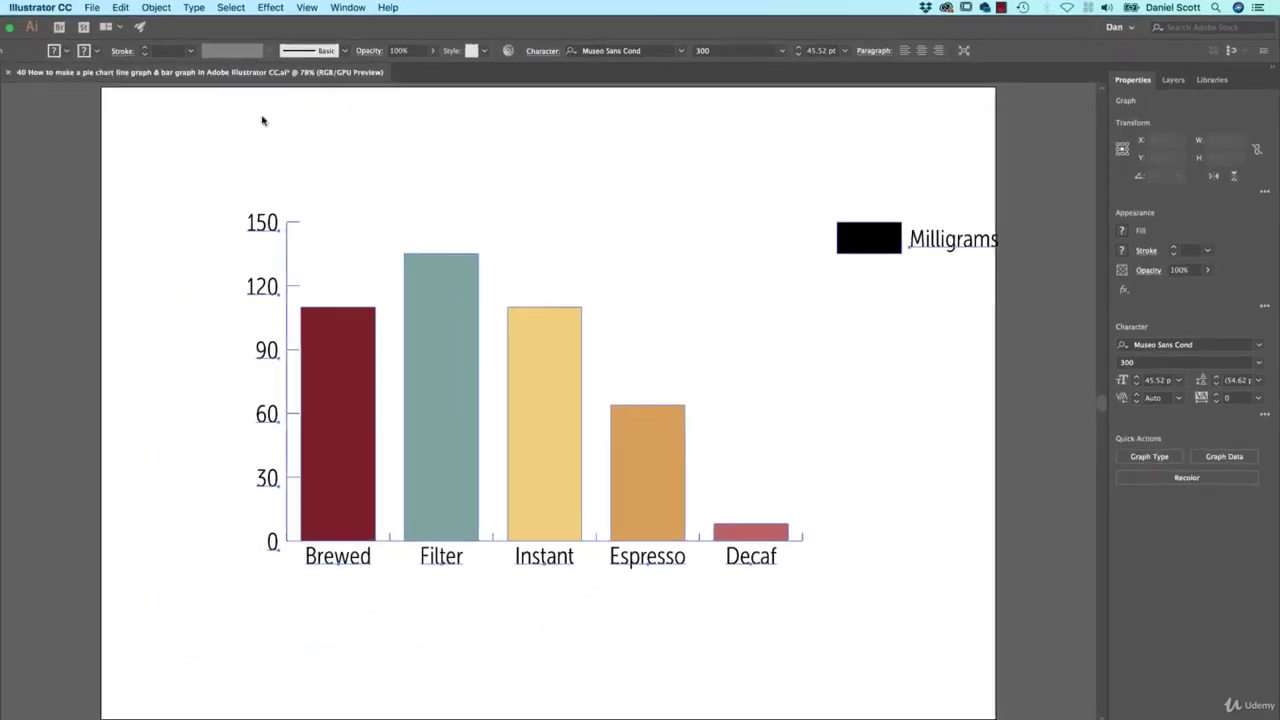
Reopen the selected graph's data table to view it, close it, and deselect the graph.
click(180, 7)
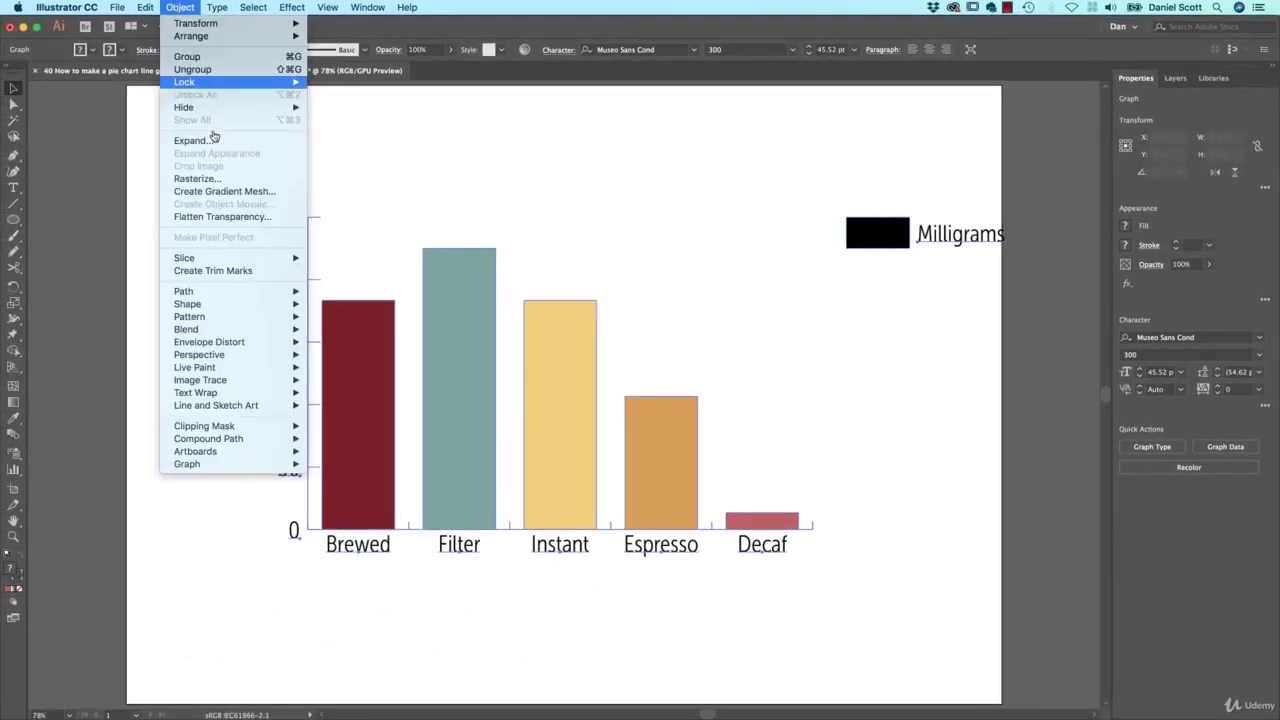
mouse_move(238, 465)
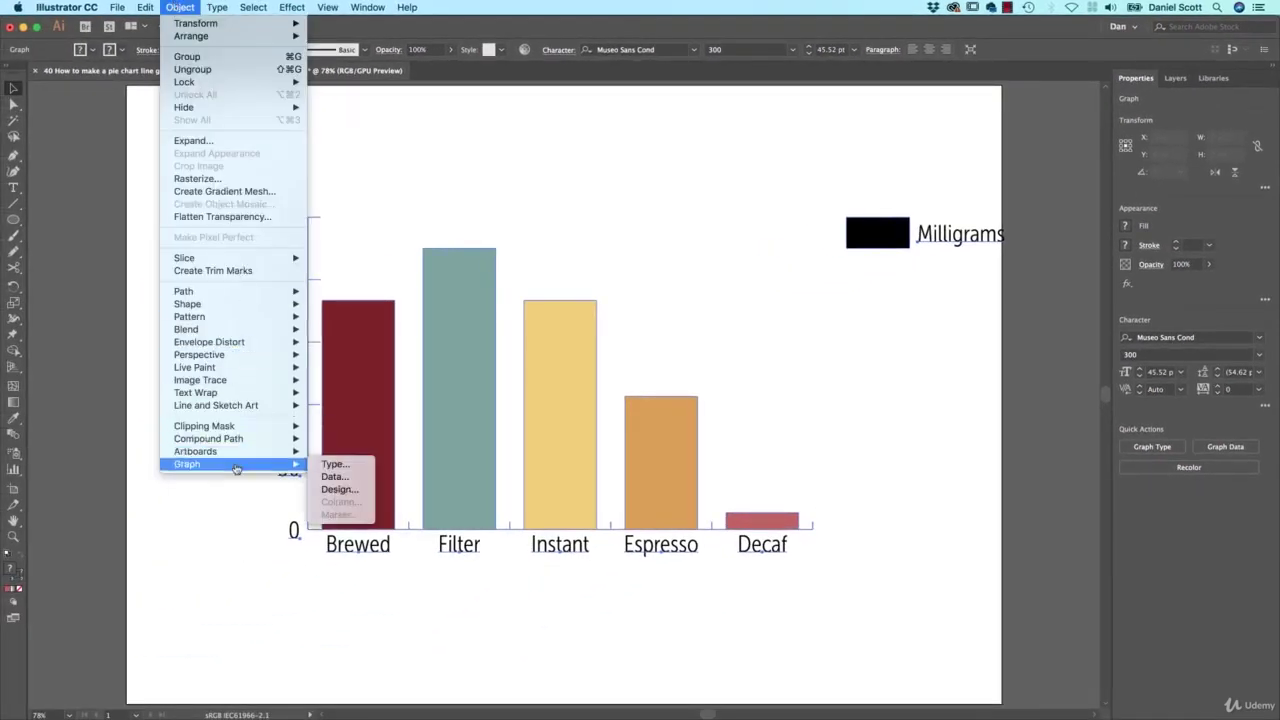
click(338, 477)
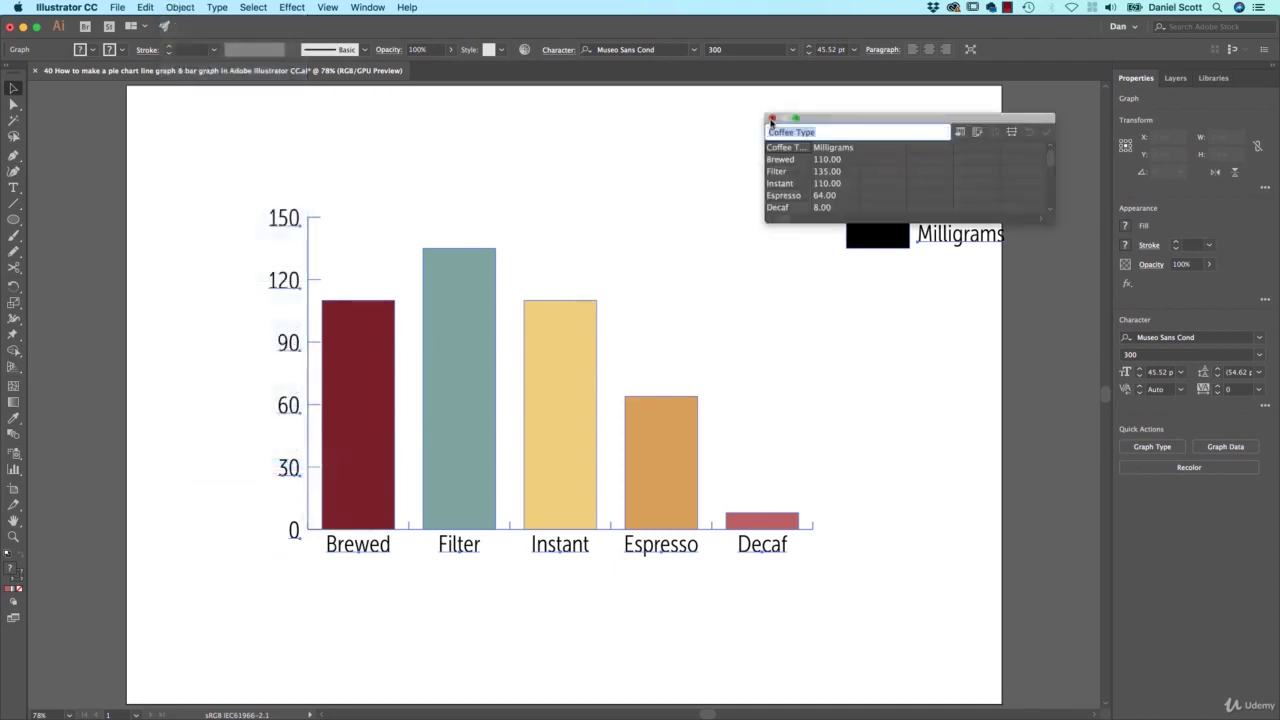
click(771, 119)
click(640, 190)
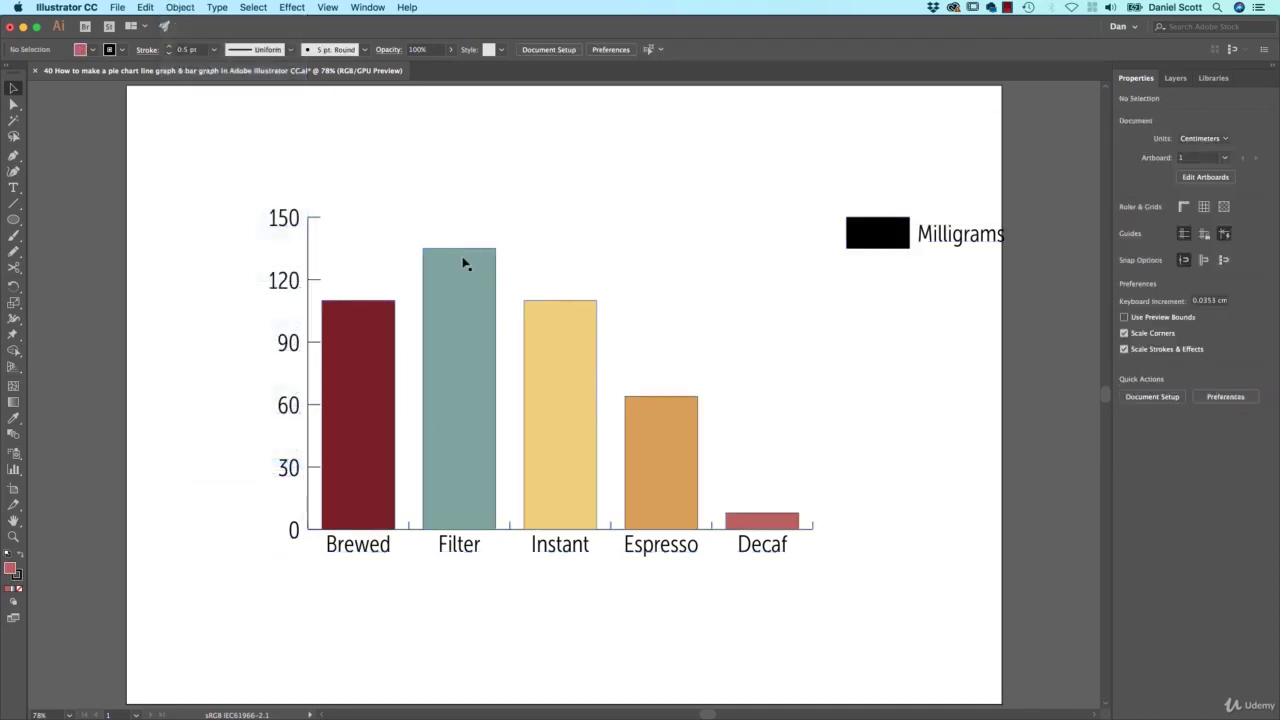
Change the coffee bar graph's type to a pie graph.
click(497, 360)
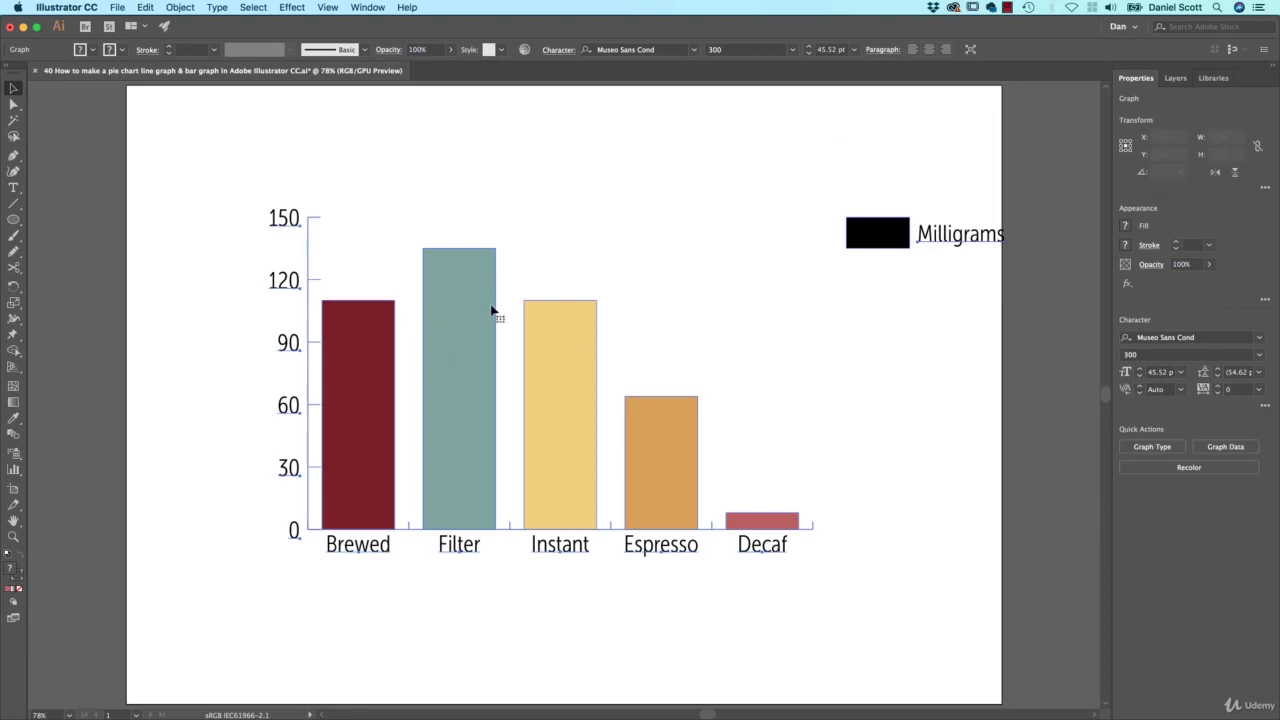
click(1152, 447)
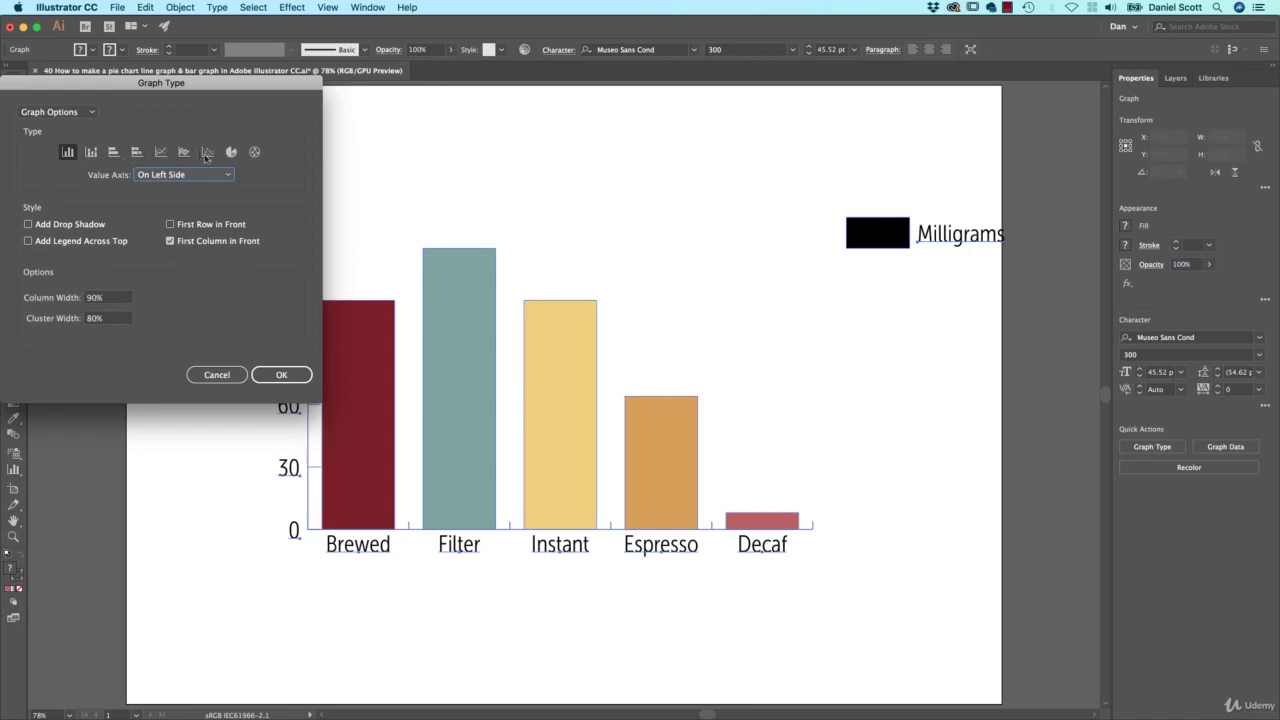
click(158, 156)
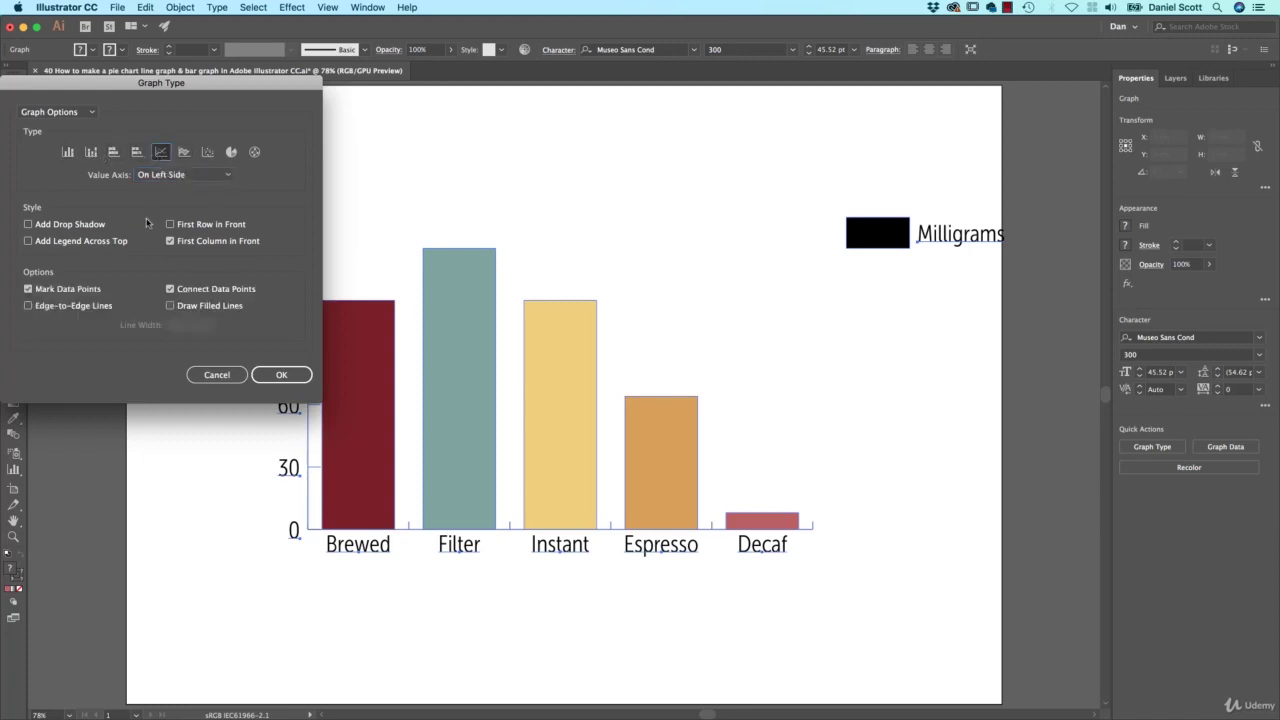
click(231, 152)
click(289, 379)
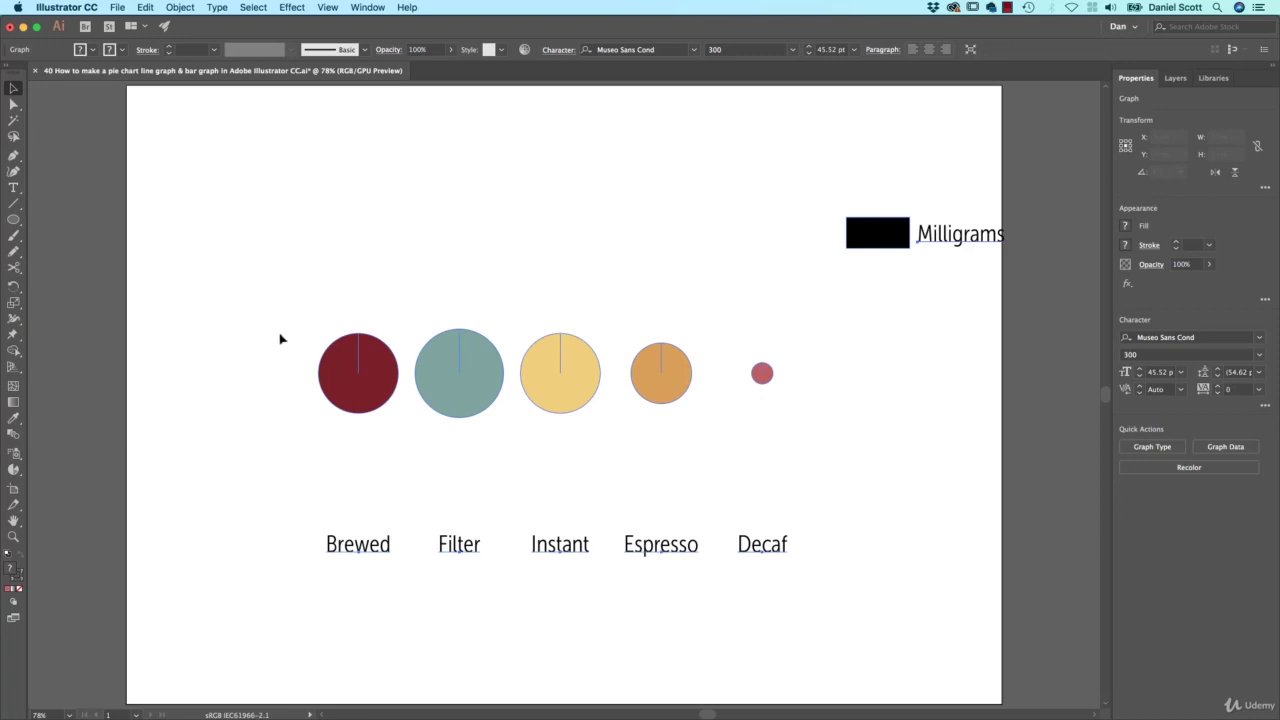
Transpose the rows and columns in the graph's data and apply the change to form a single pie.
click(1238, 450)
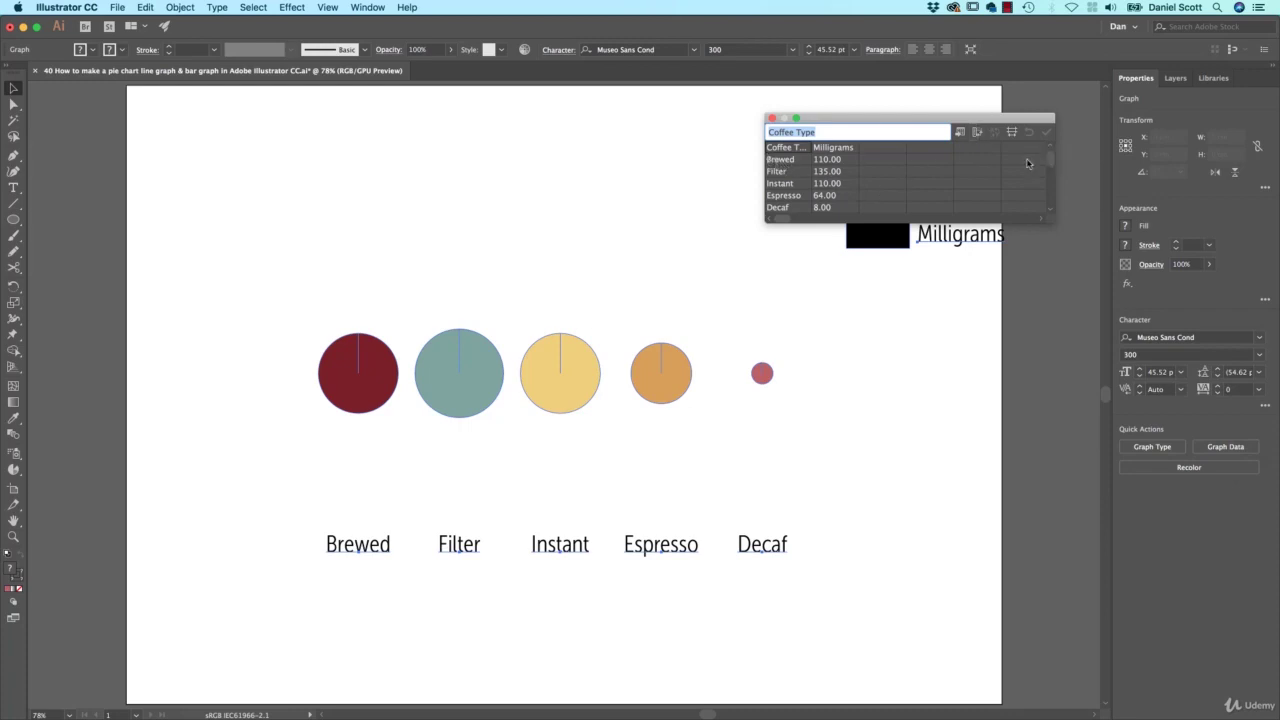
click(976, 134)
click(1047, 136)
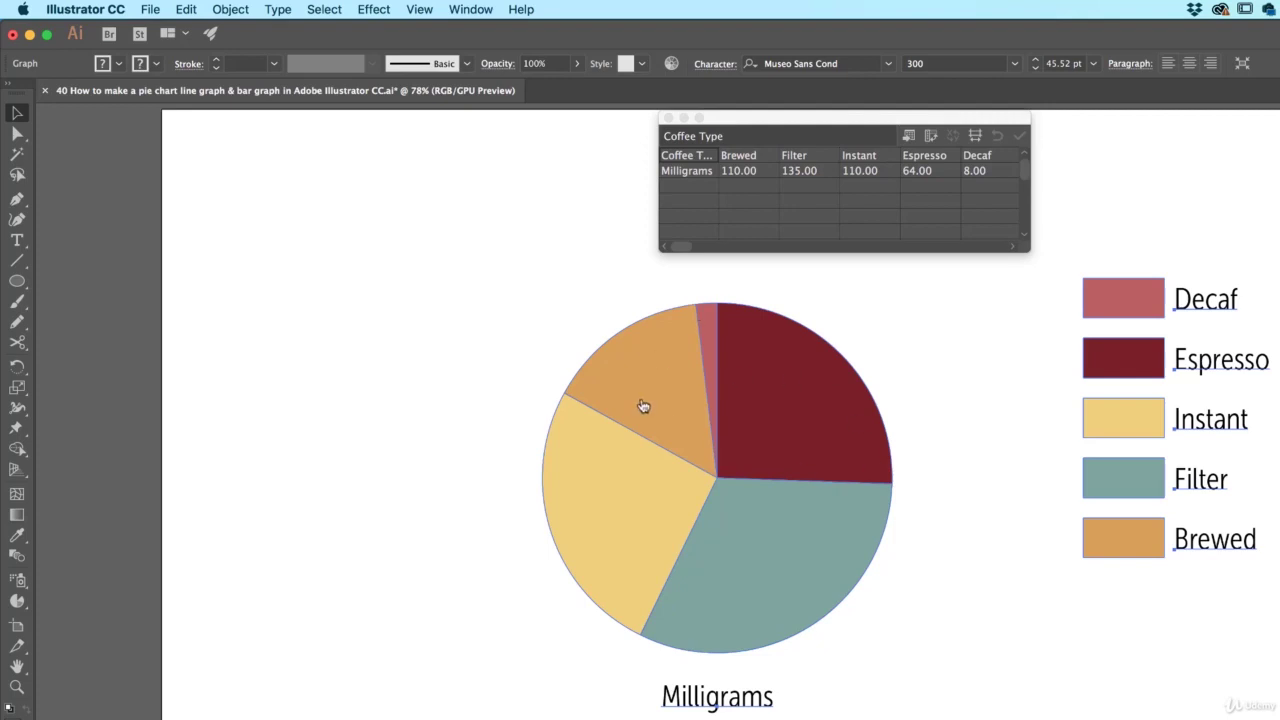
Pull the dark red slice outward from the pie's centre with Direct Selection and deselect it.
click(17, 133)
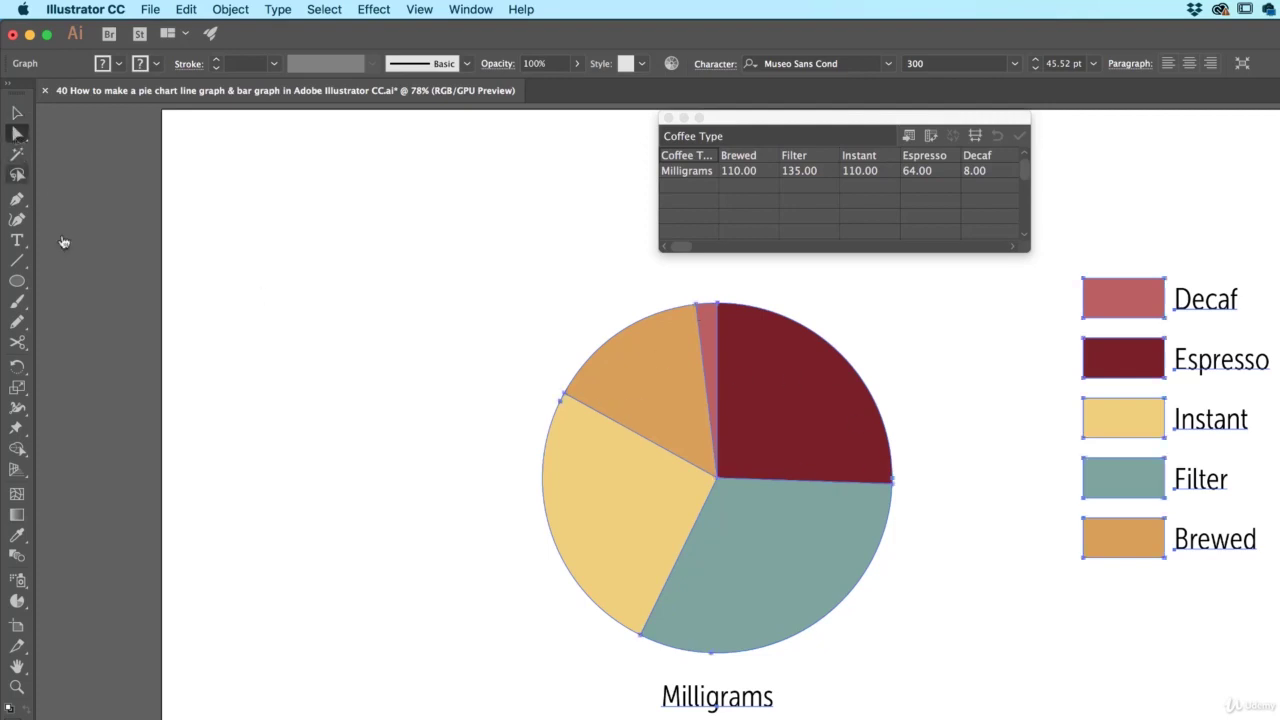
click(906, 591)
click(843, 453)
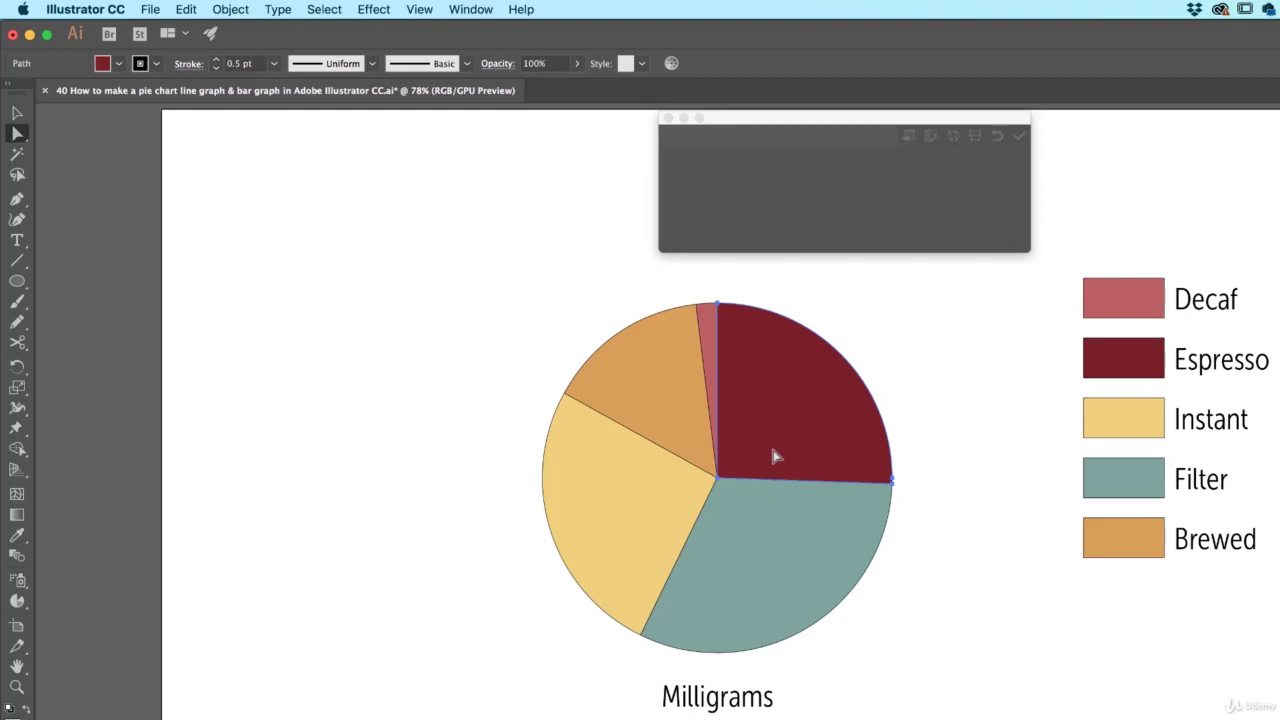
drag(791, 409, 823, 392)
click(921, 396)
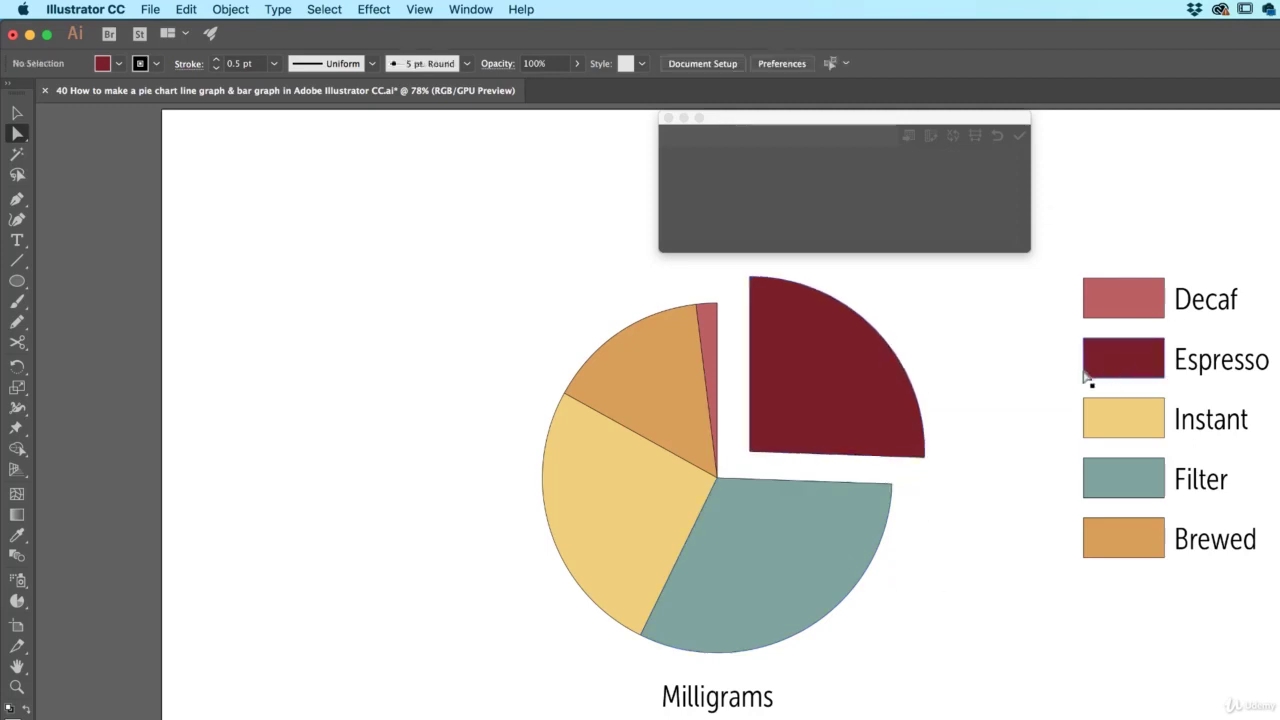
Set the Brewed value to 150 in the pie graph's data, apply it, and close the data table.
click(15, 114)
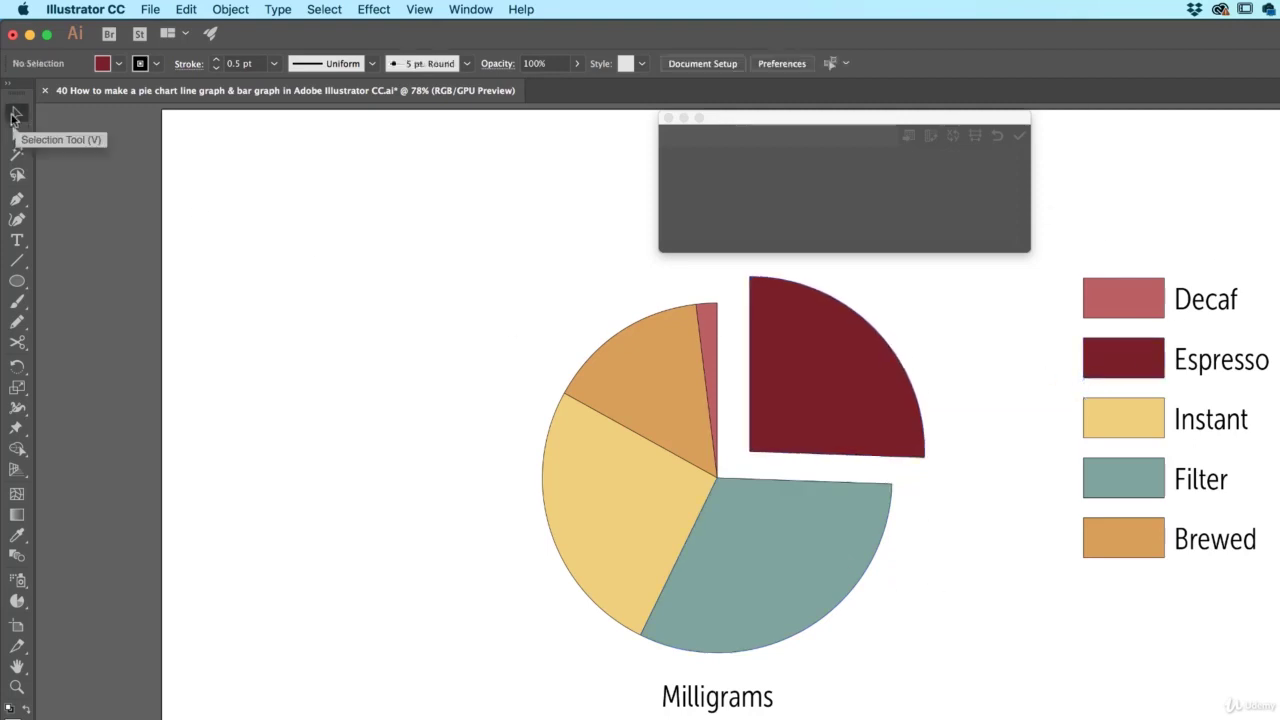
click(755, 393)
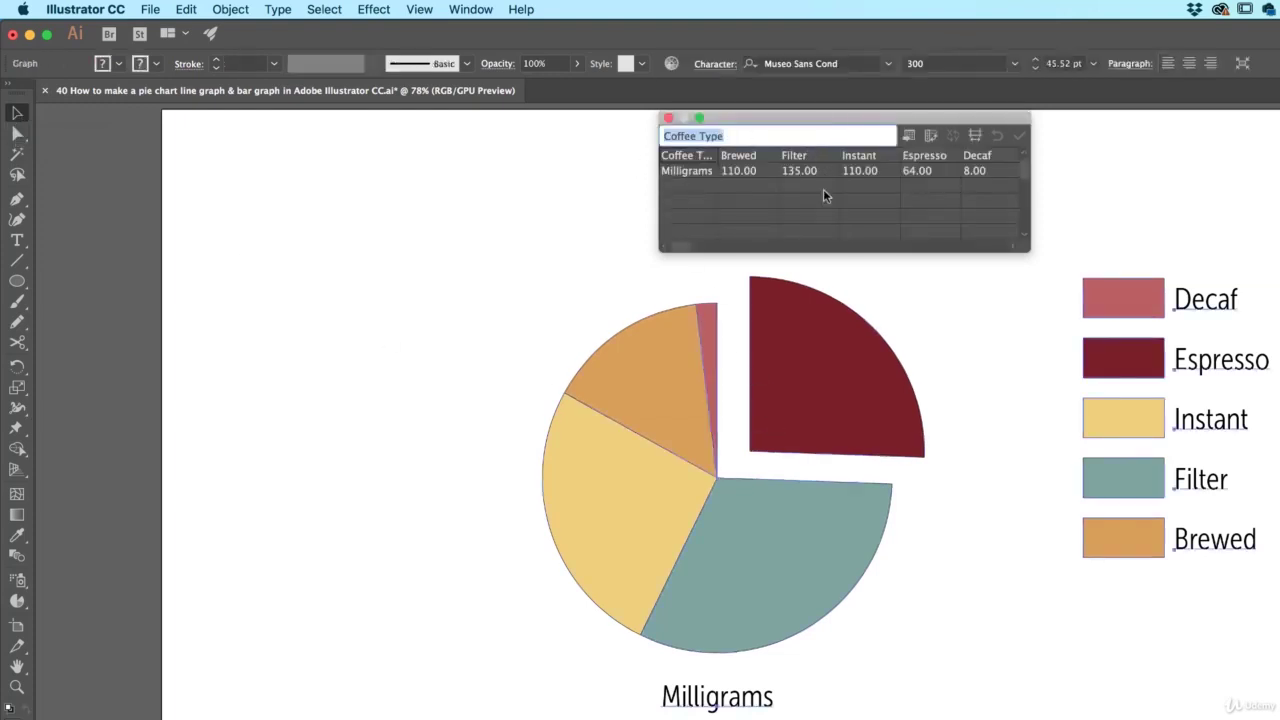
click(737, 175)
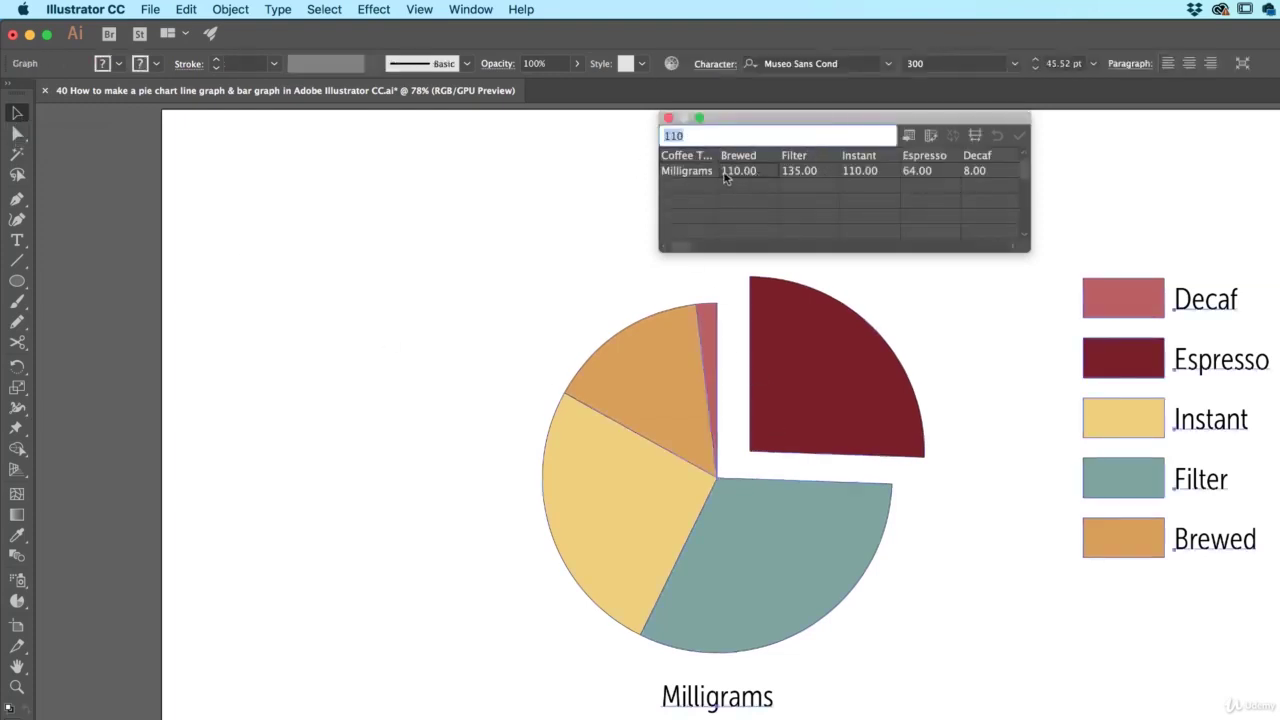
click(675, 135)
key(BackSpace)
text(5)
click(1019, 135)
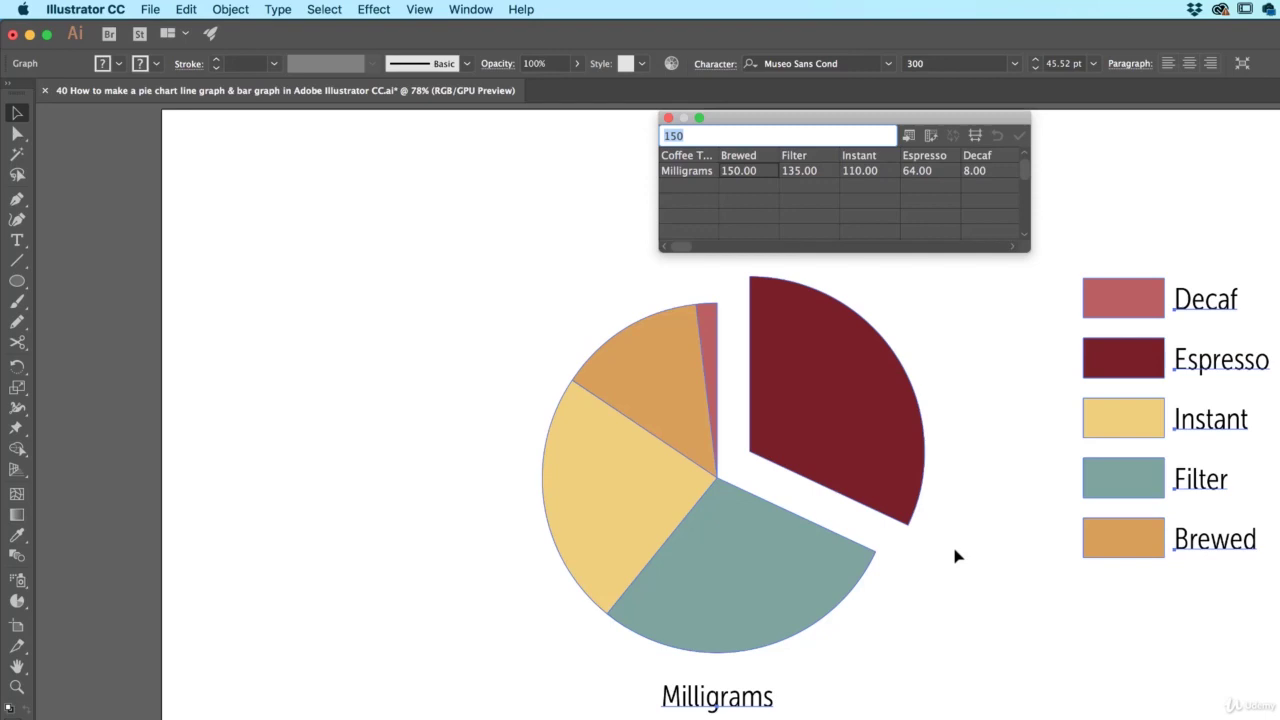
click(667, 119)
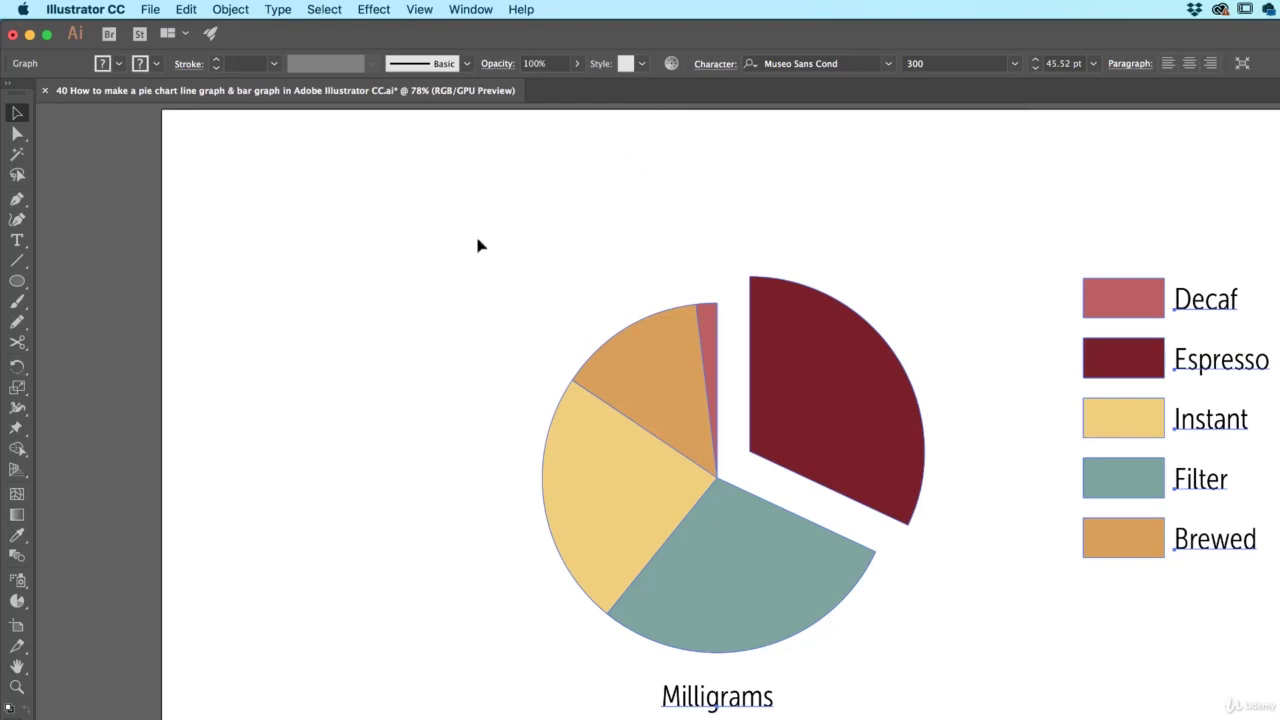
Undo the Brewed value change and the dark red slice's move.
key(super+z)
key(super+z)
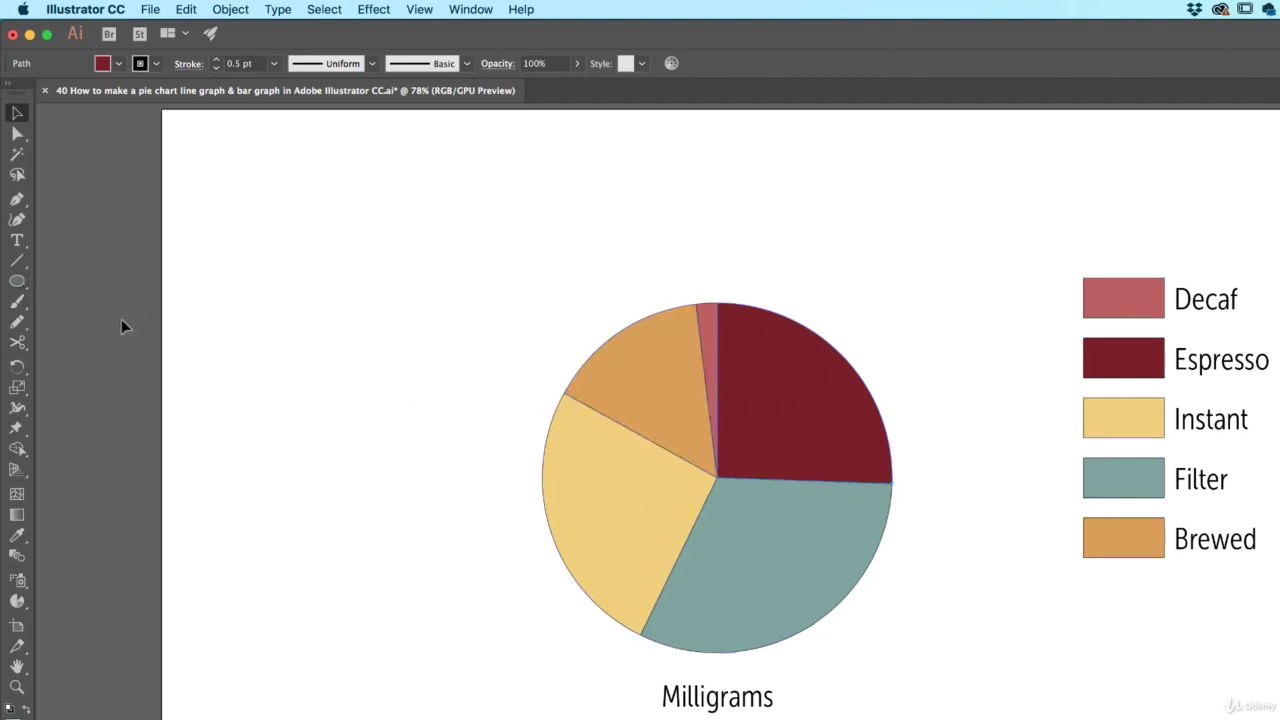
Draw a circle about 12.48 cm in diameter from the pie's centre, fill it with white, and deselect it.
click(16, 283)
drag(255, 267, 500, 462)
key(cmd+z)
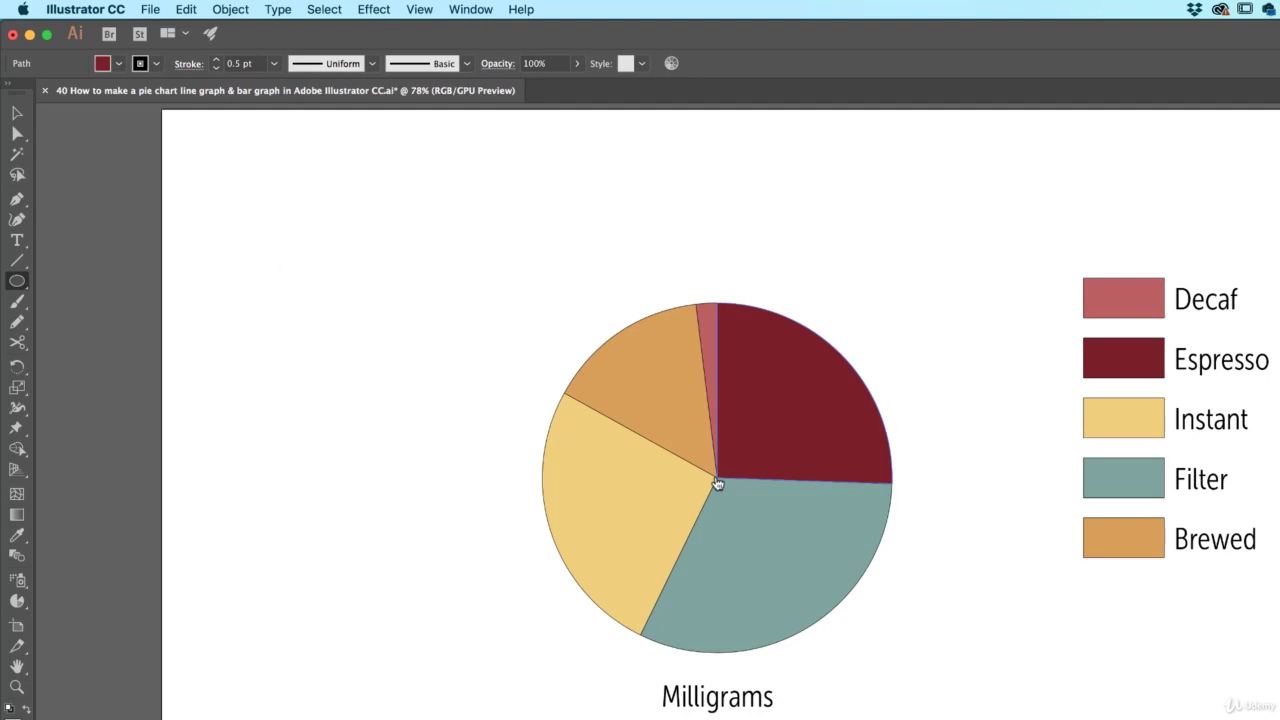
drag(715, 477, 597, 360)
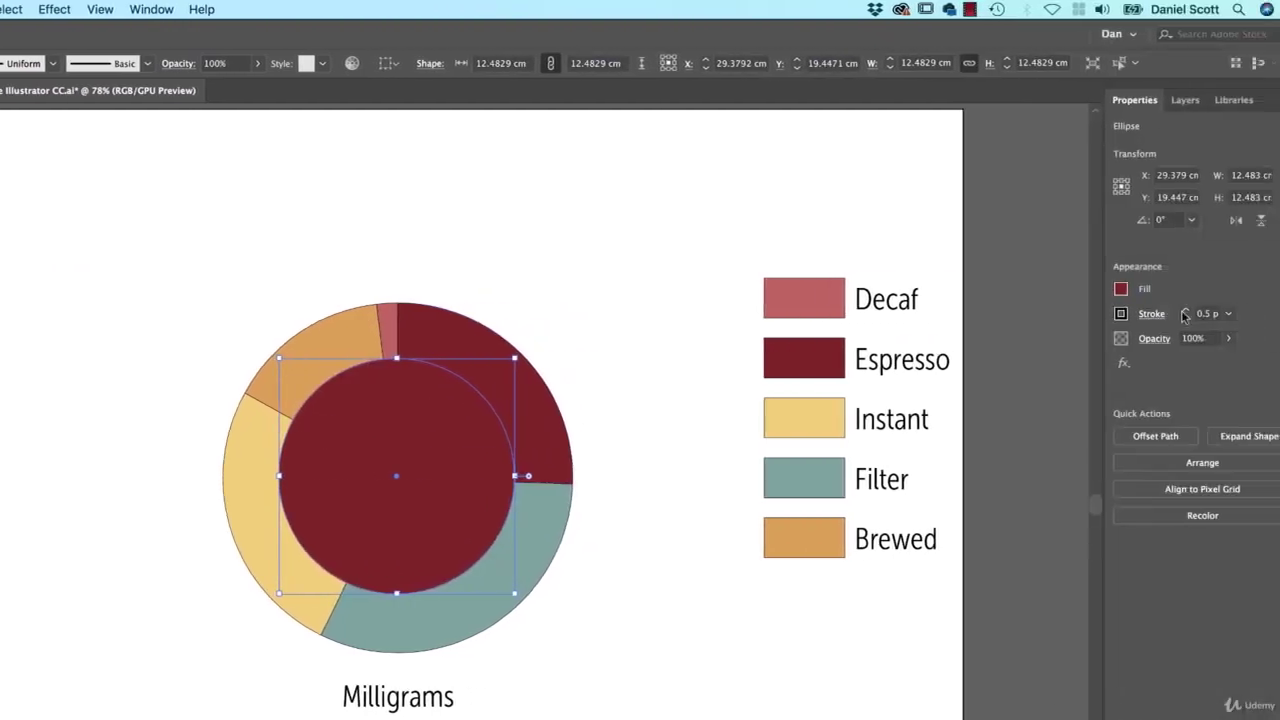
click(1074, 292)
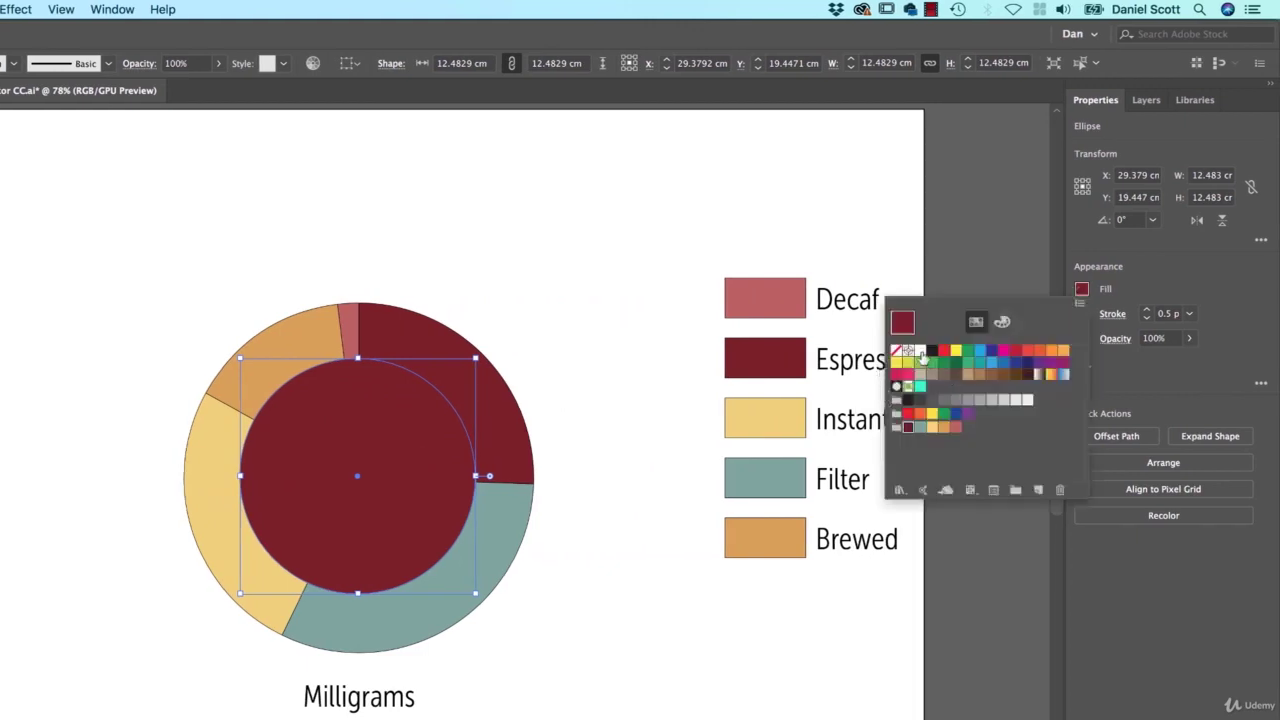
click(920, 351)
click(665, 635)
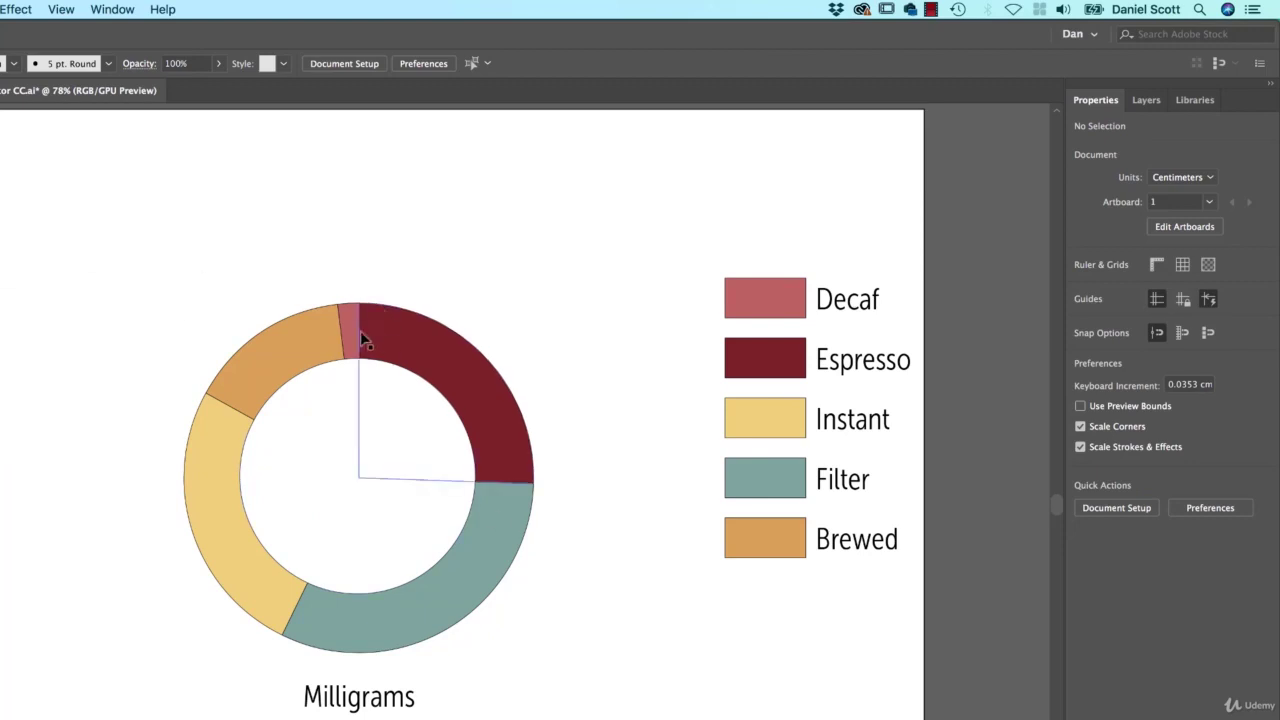
Select the whole pie graph, set its stroke to none, and deselect it.
click(300, 347)
click(302, 350)
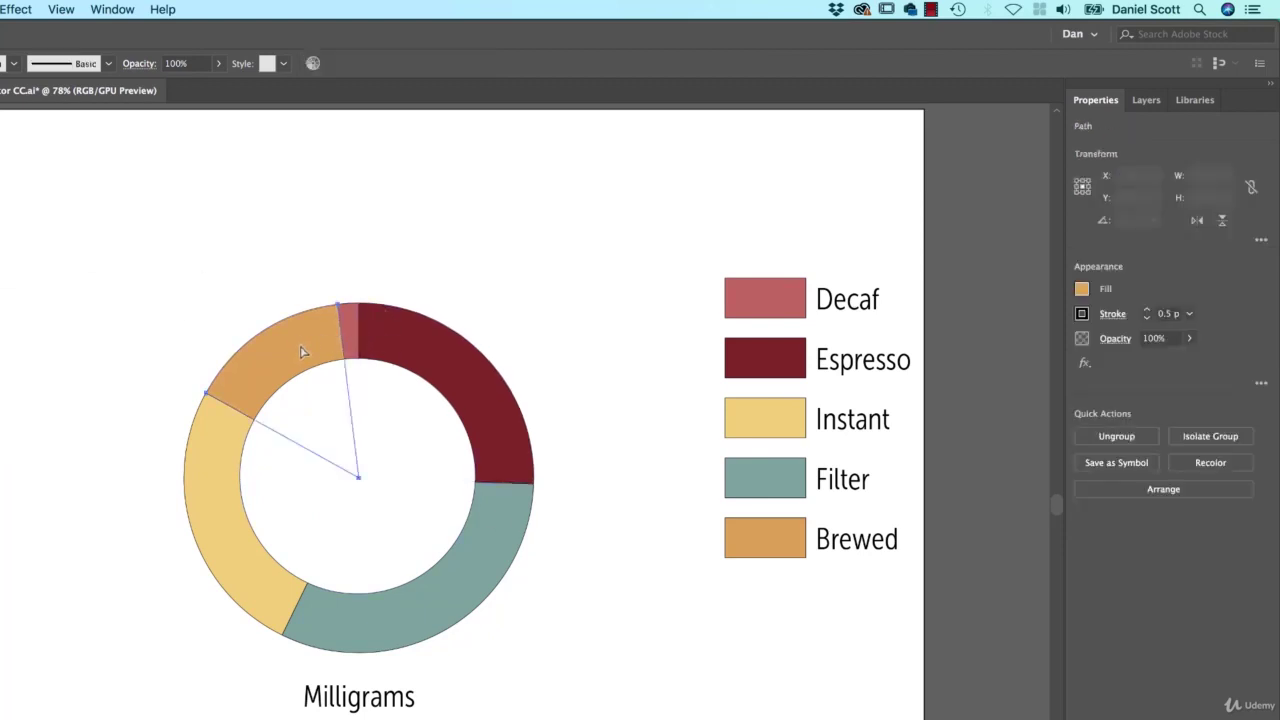
click(58, 345)
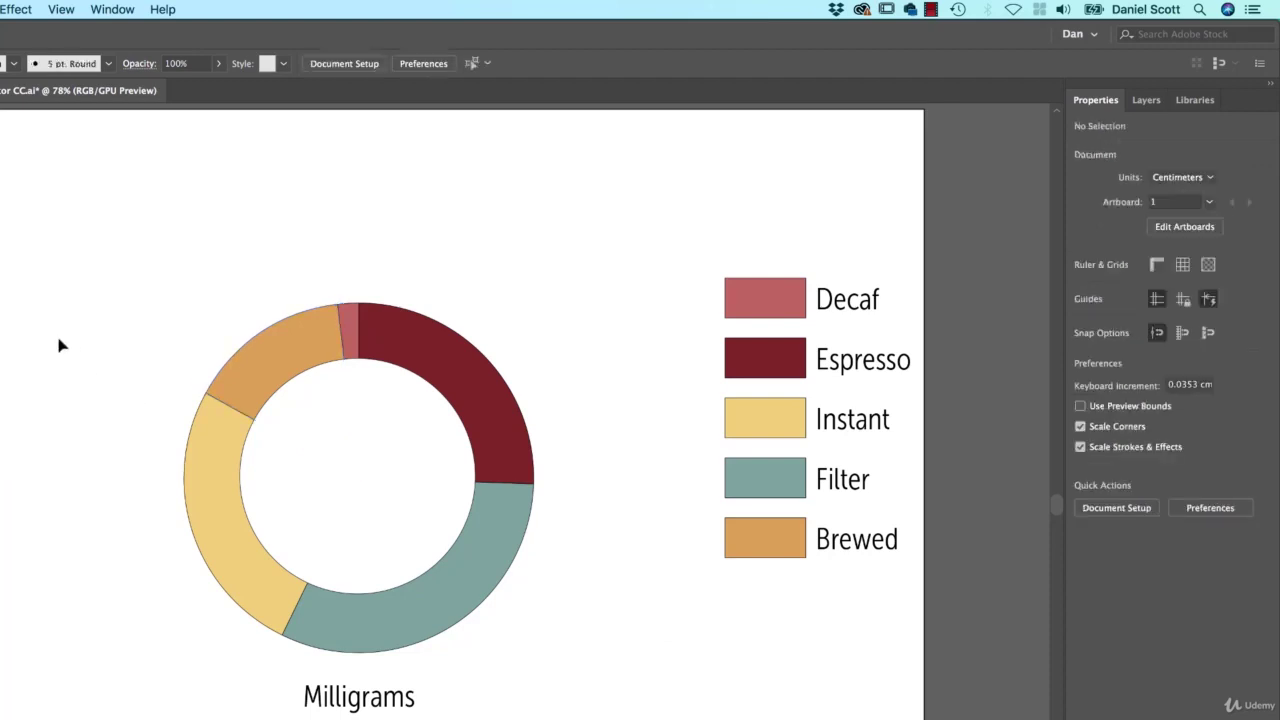
click(263, 345)
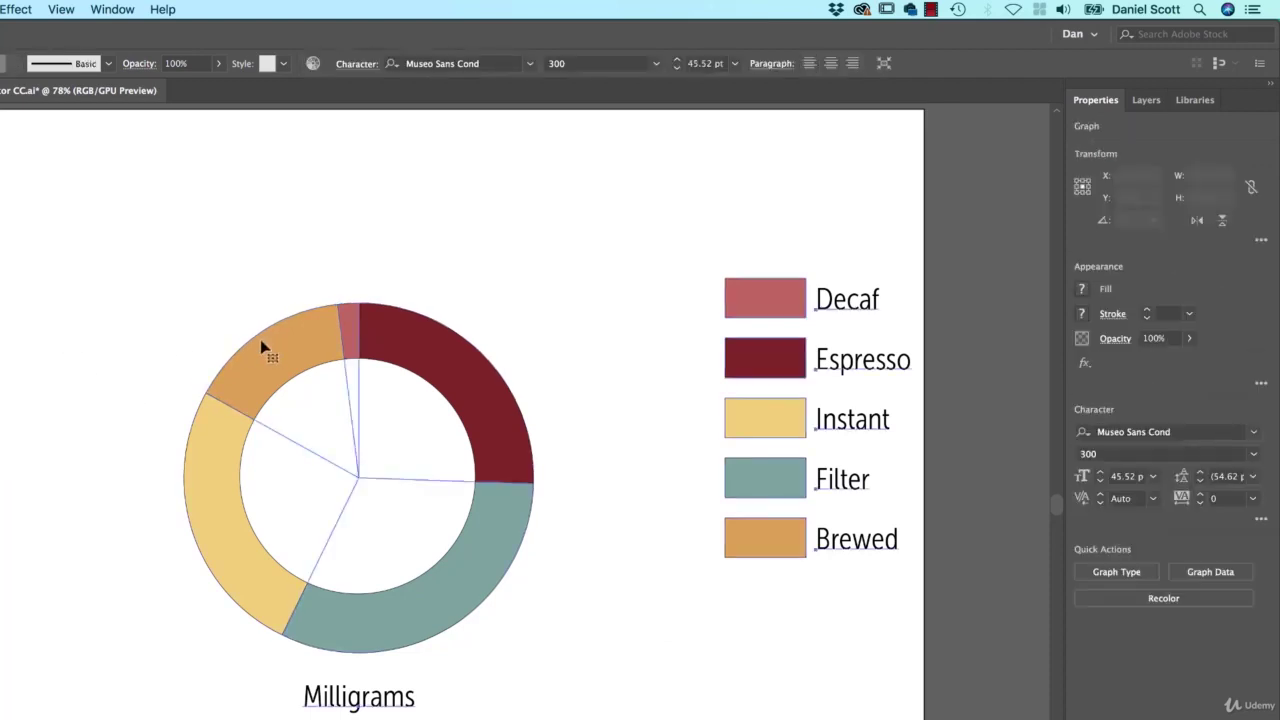
click(1188, 316)
click(1110, 338)
click(1082, 315)
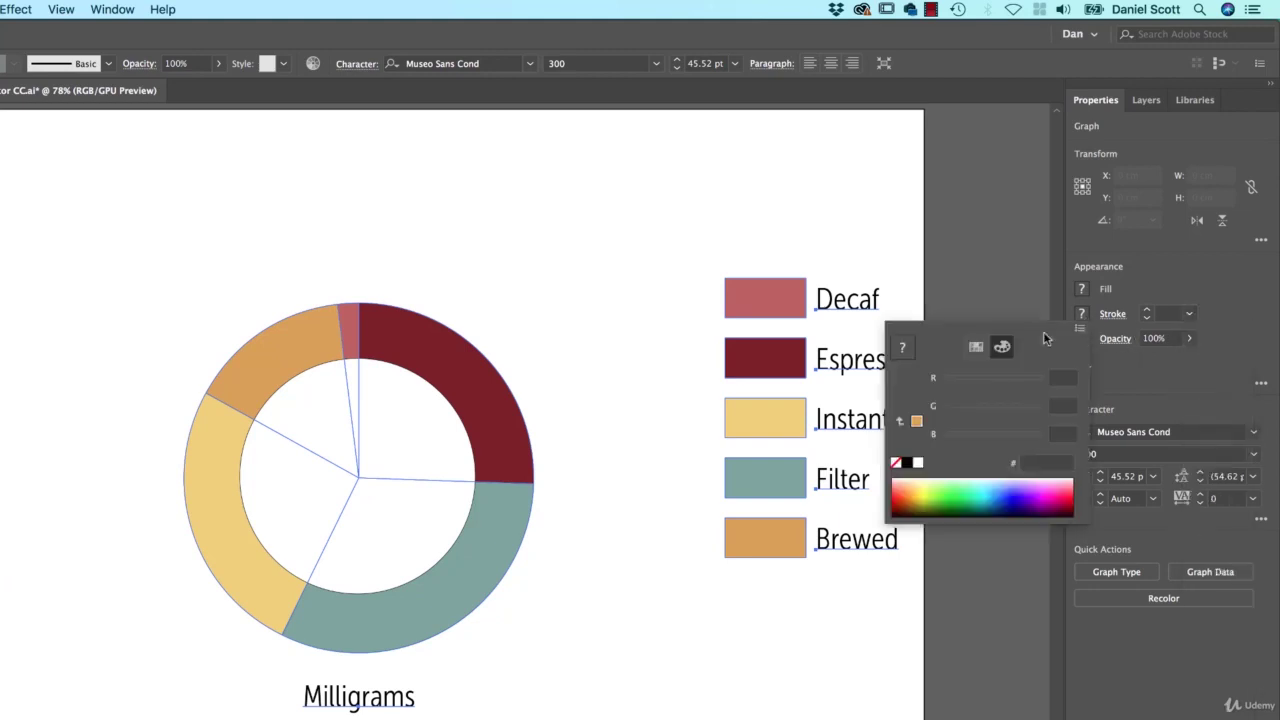
click(896, 463)
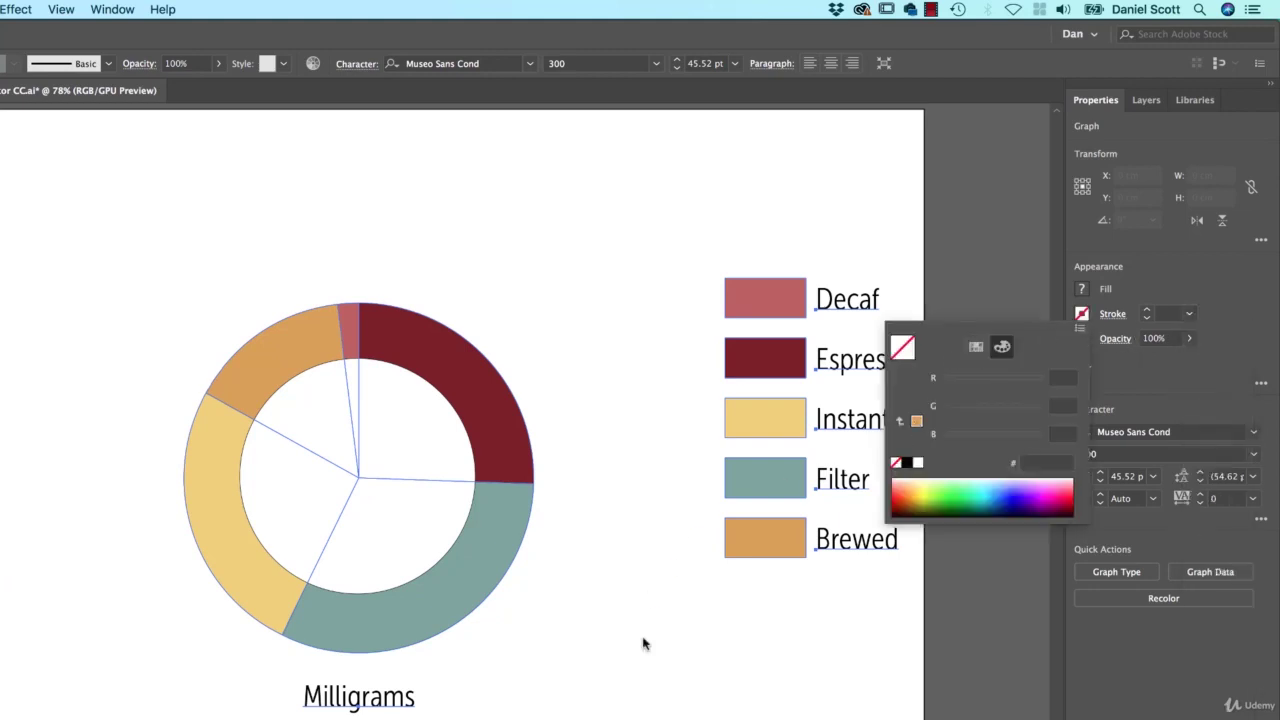
click(626, 705)
Set the stroke of the white centre circle to none.
click(406, 477)
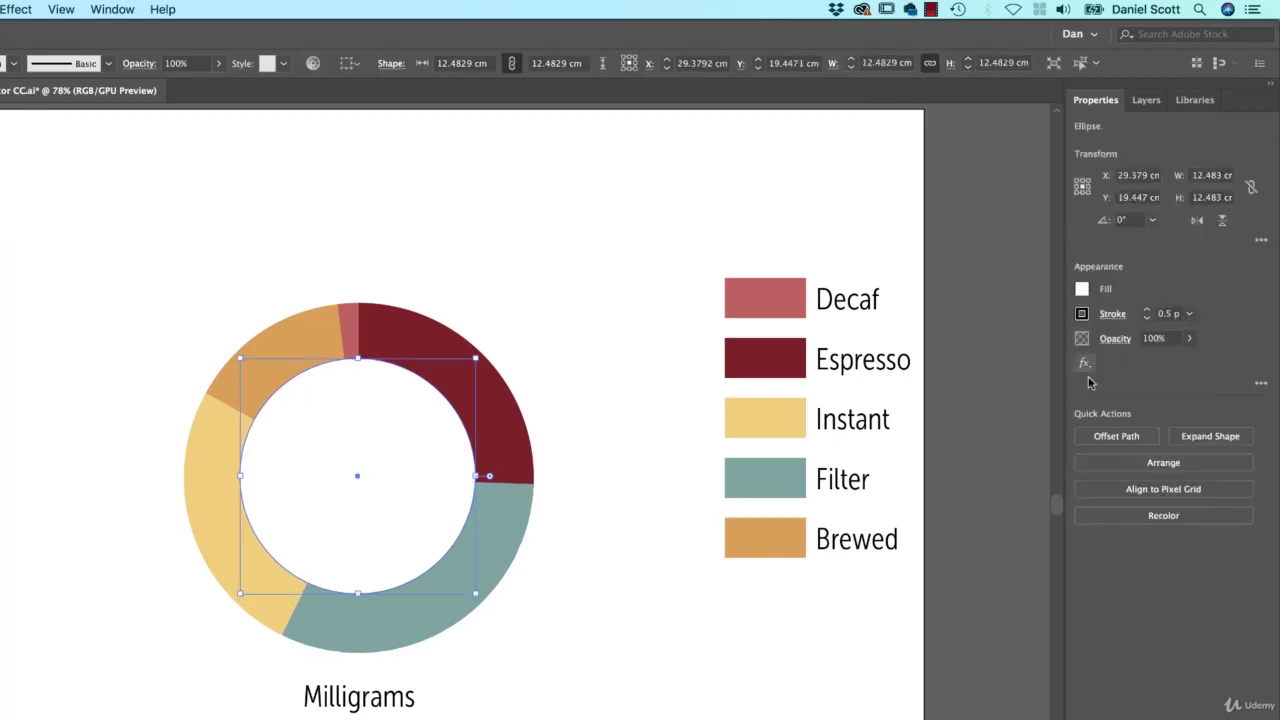
click(1082, 314)
click(896, 463)
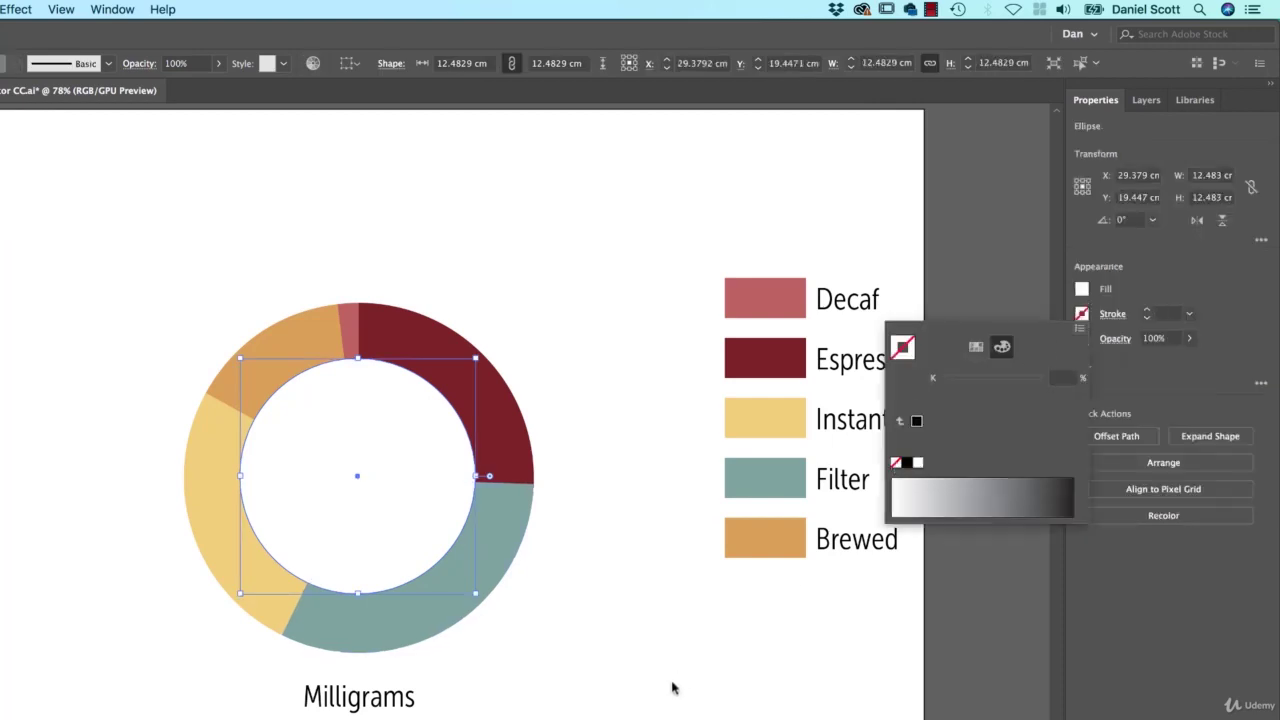
click(472, 699)
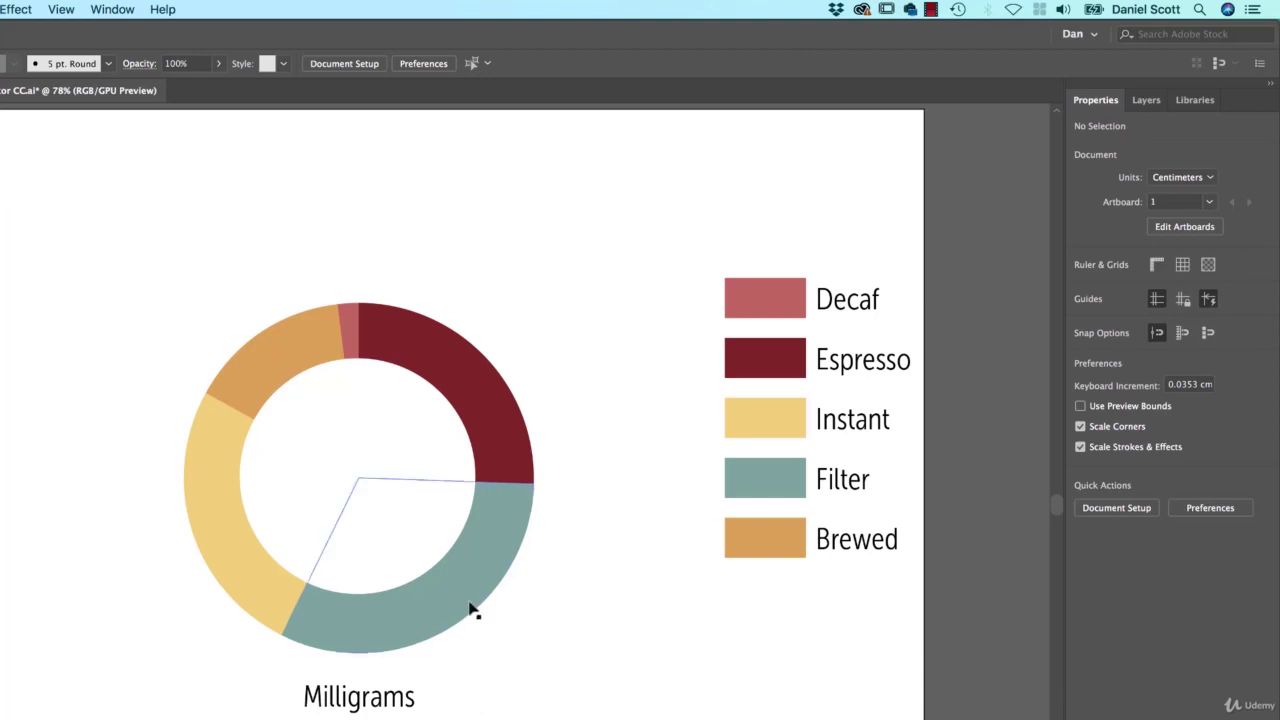
drag(57, 180, 923, 686)
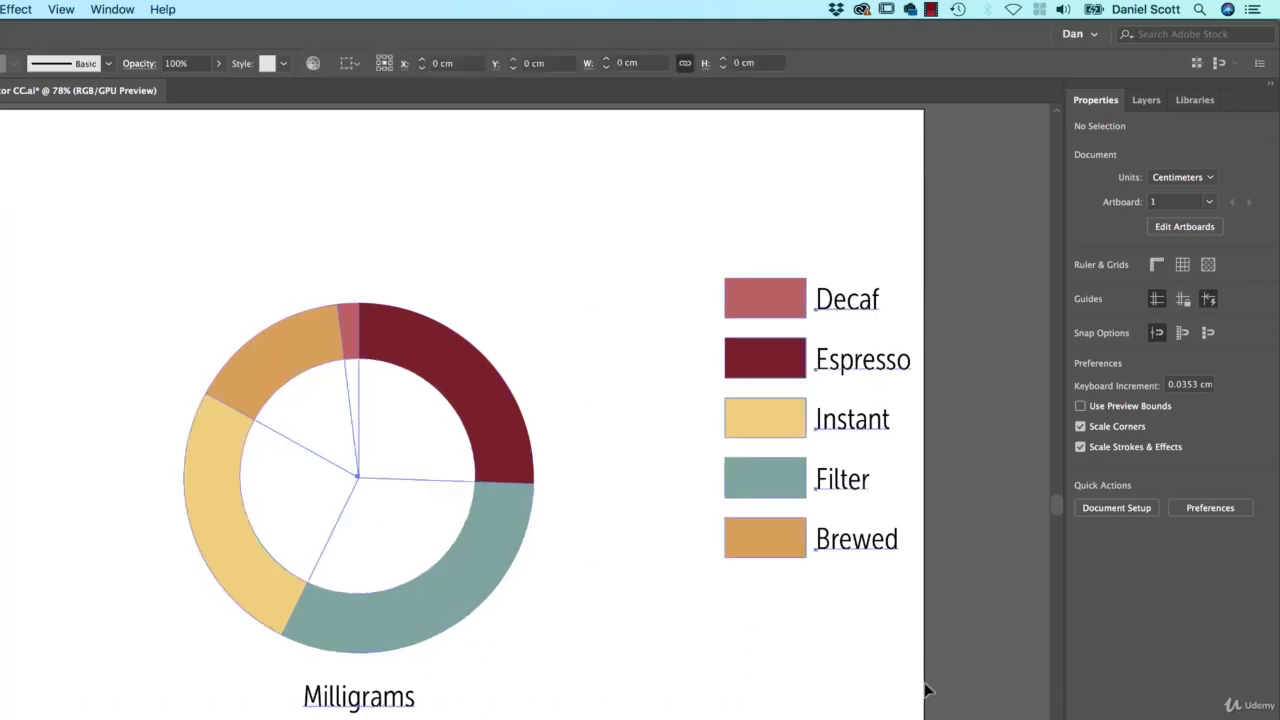
drag(806, 532, 630, 572)
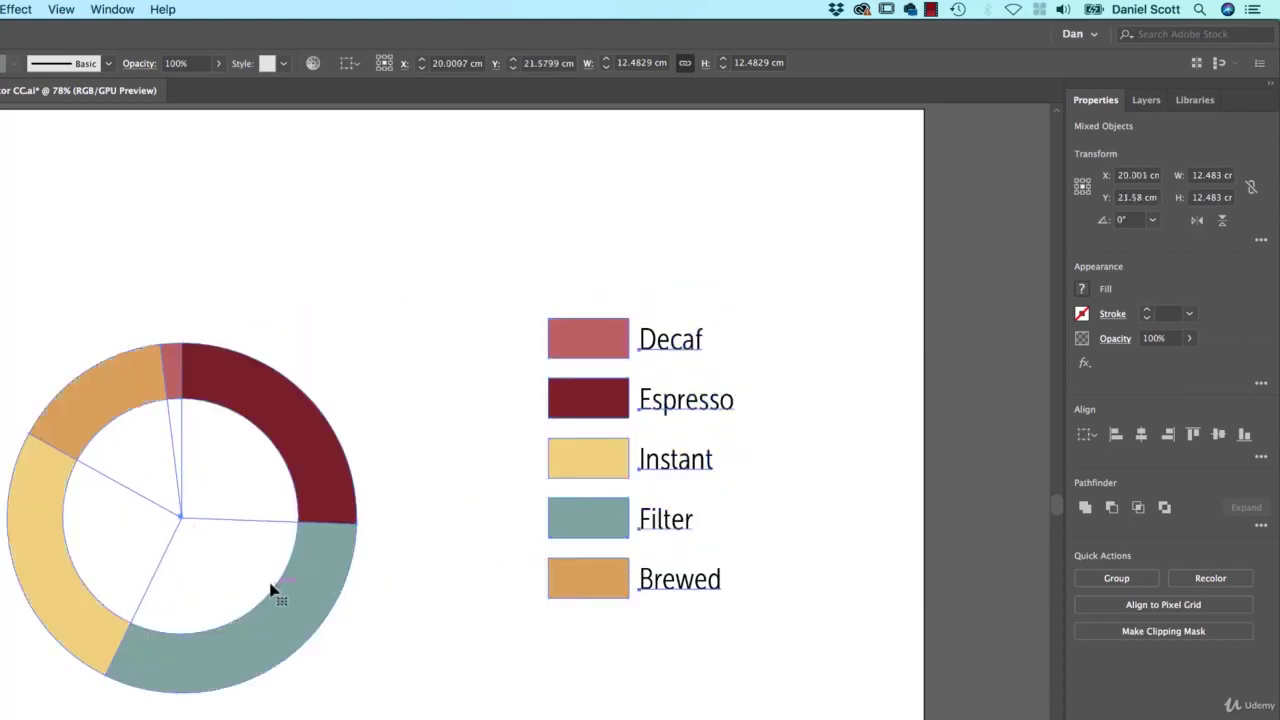
drag(254, 537, 640, 586)
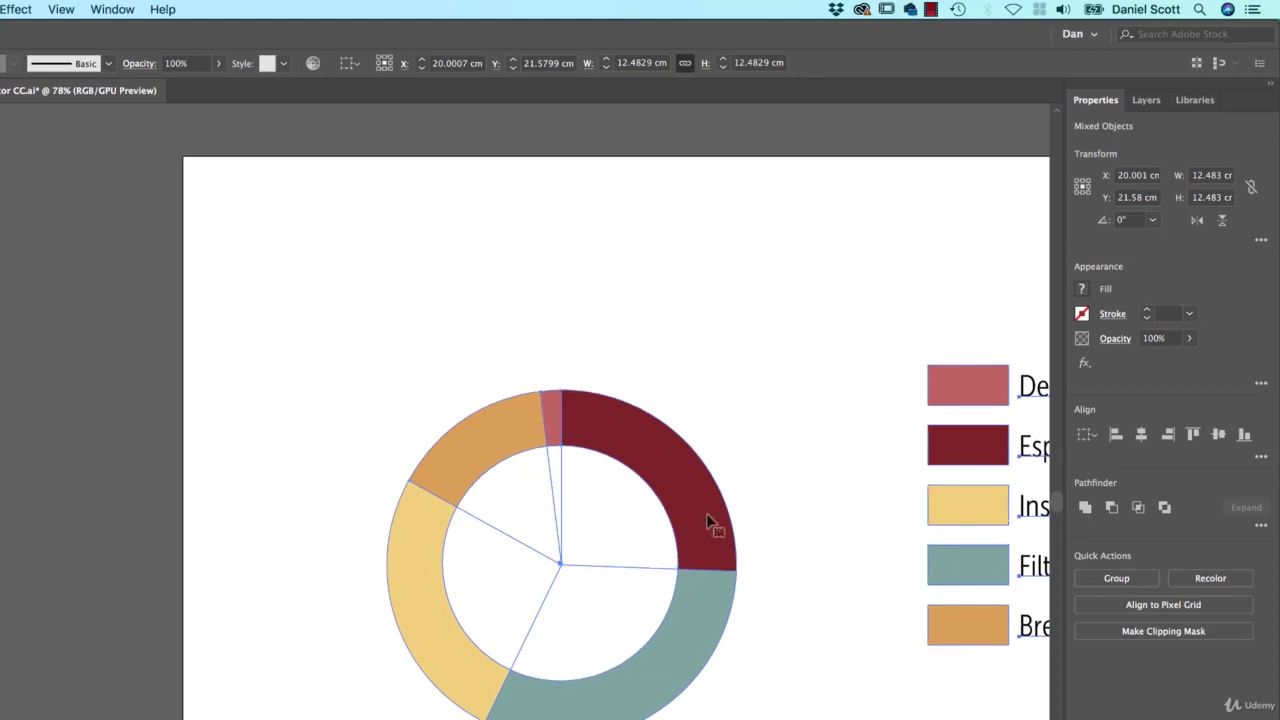
drag(703, 515, 0, 508)
scroll(380, 517, right, 3)
click(417, 629)
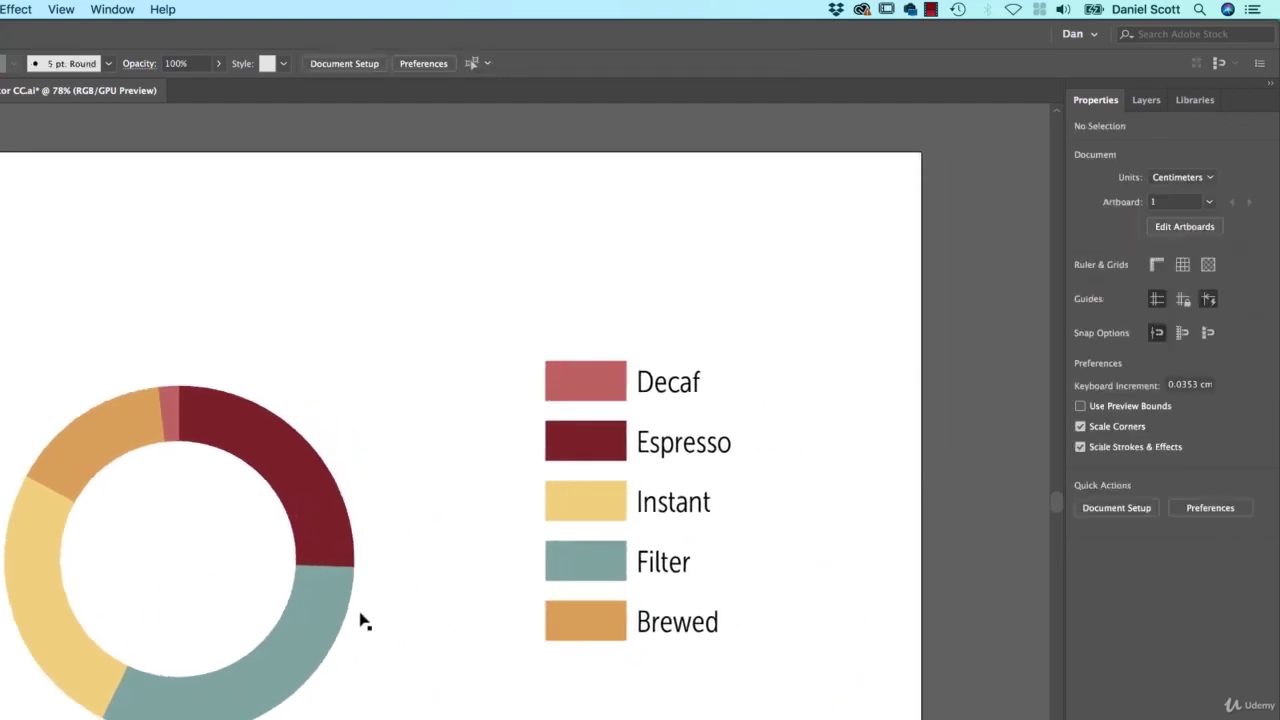
Delete the white circle from the centre of the pie.
click(350, 612)
click(403, 700)
click(240, 597)
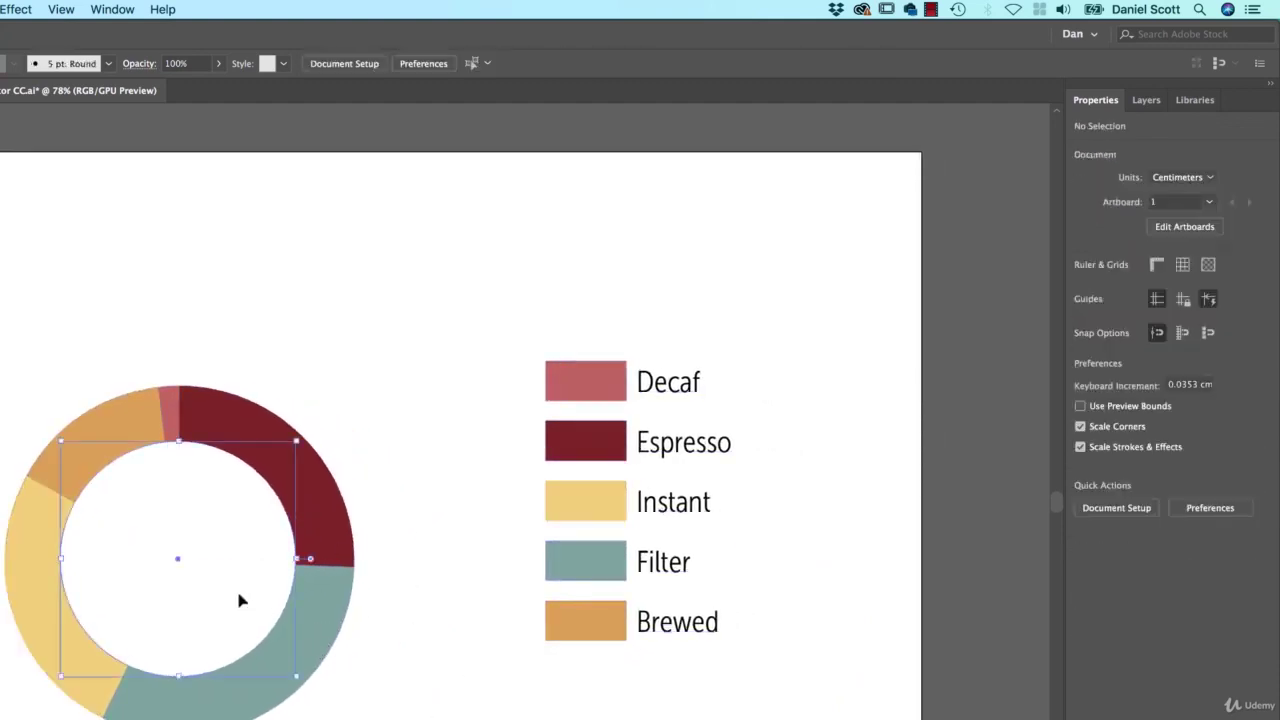
key(Delete)
Ungroup the pie graph, accepting the loss of its graph data and style, and deselect it.
click(318, 515)
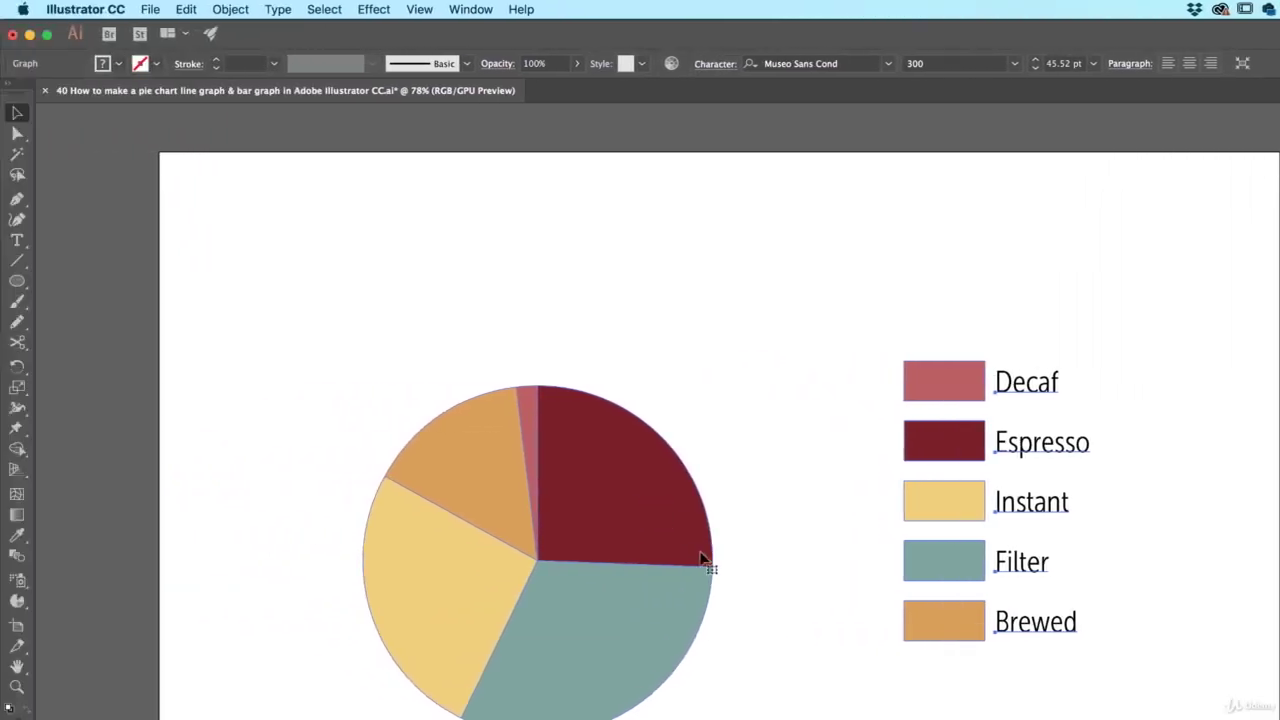
click(248, 9)
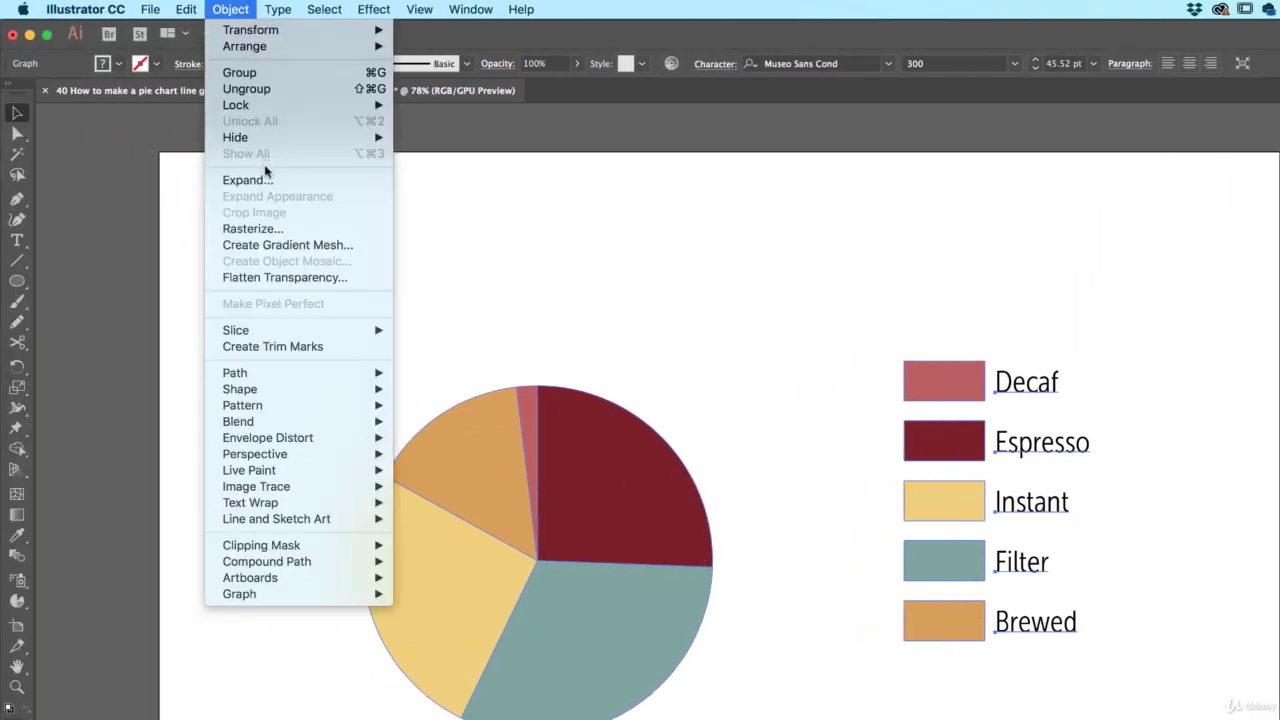
click(247, 188)
click(253, 91)
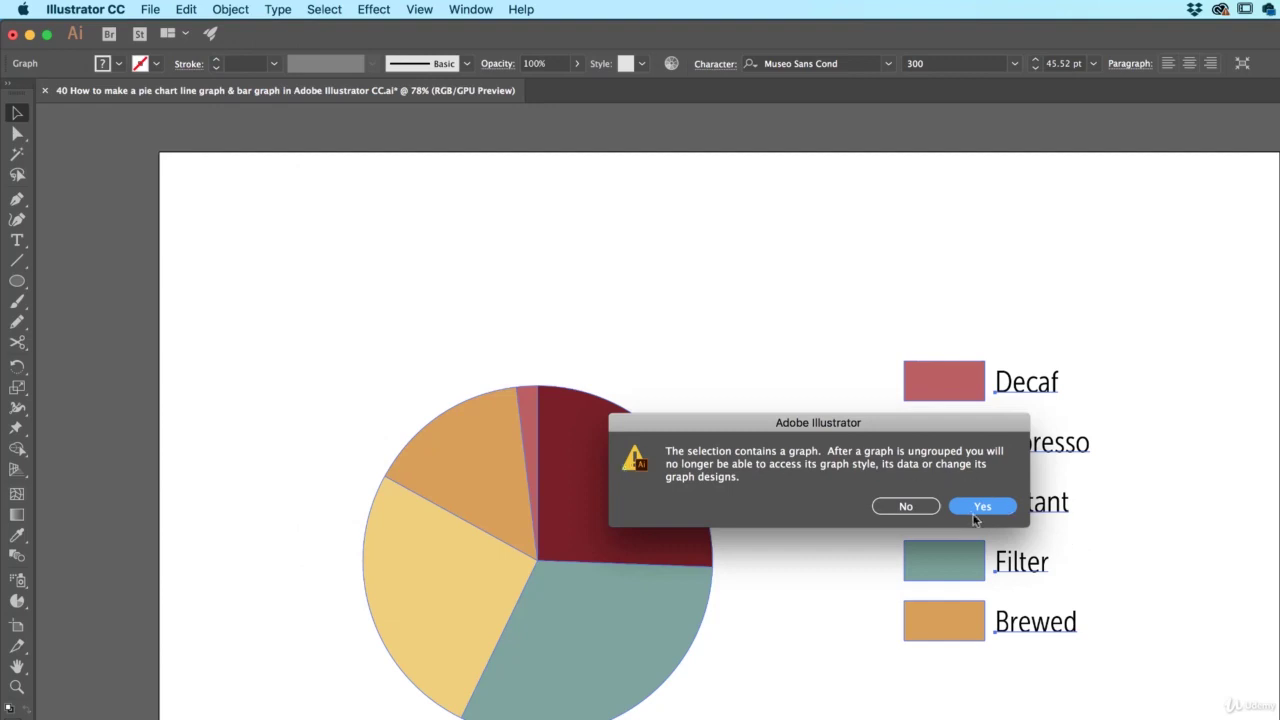
click(980, 507)
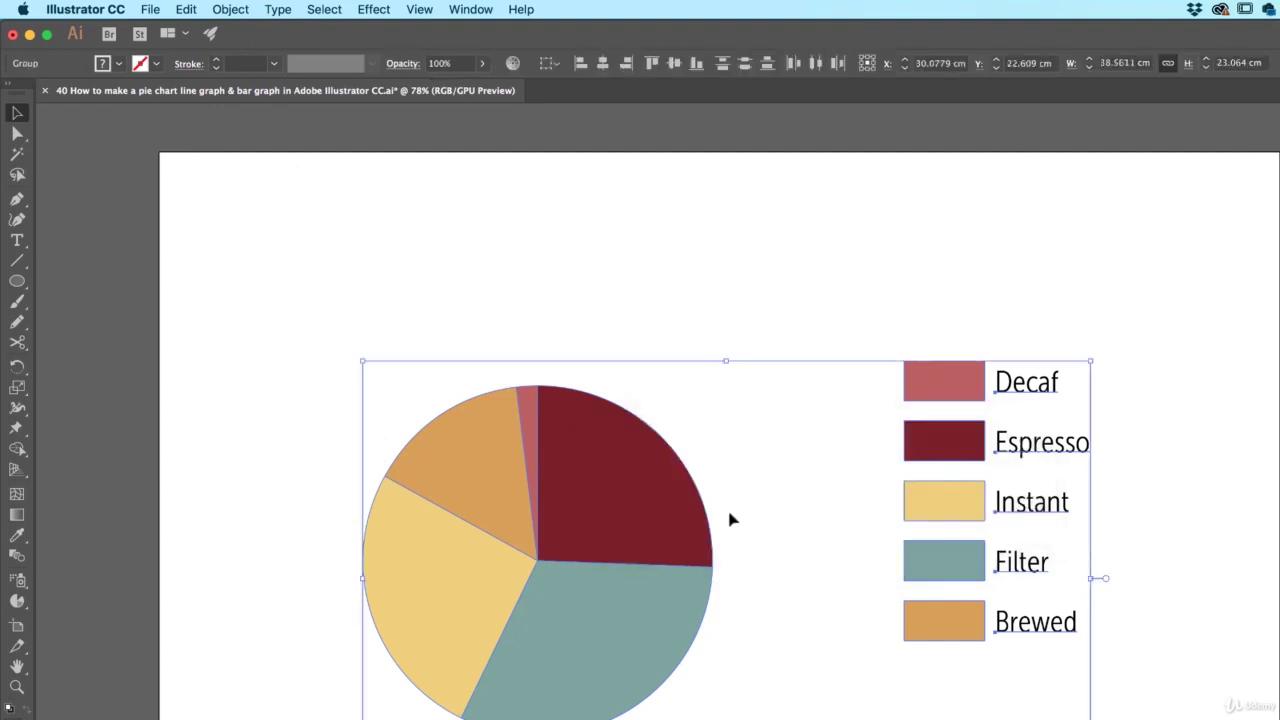
click(718, 336)
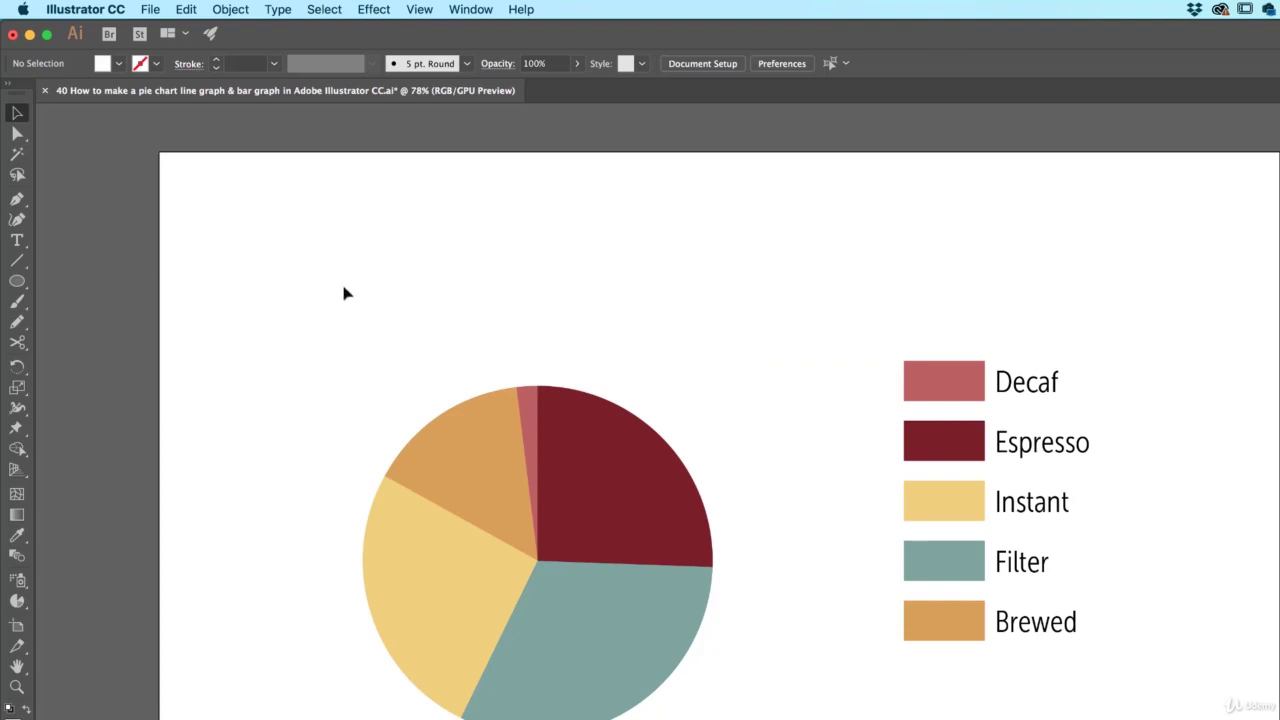
Draw a white circle about 11.2 cm in diameter outward from the pie's centre, leaving nothing selected.
click(15, 283)
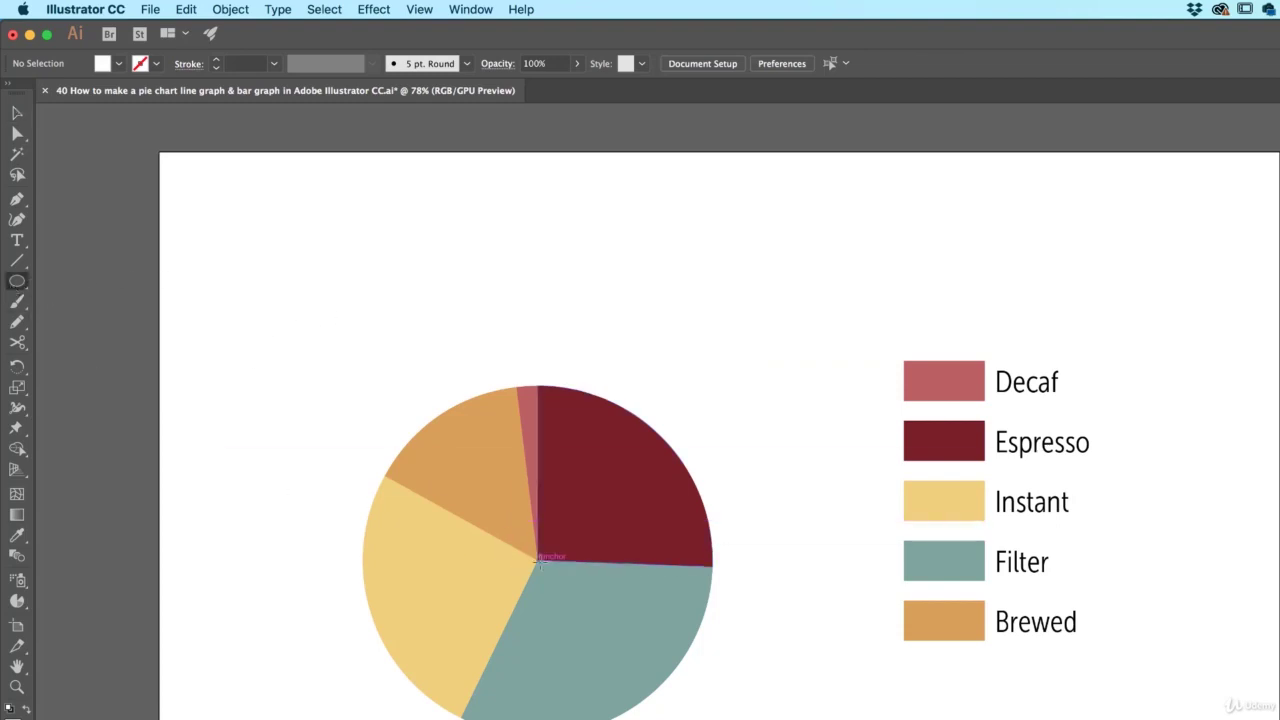
drag(537, 562, 432, 455)
key(v)
drag(343, 320, 737, 683)
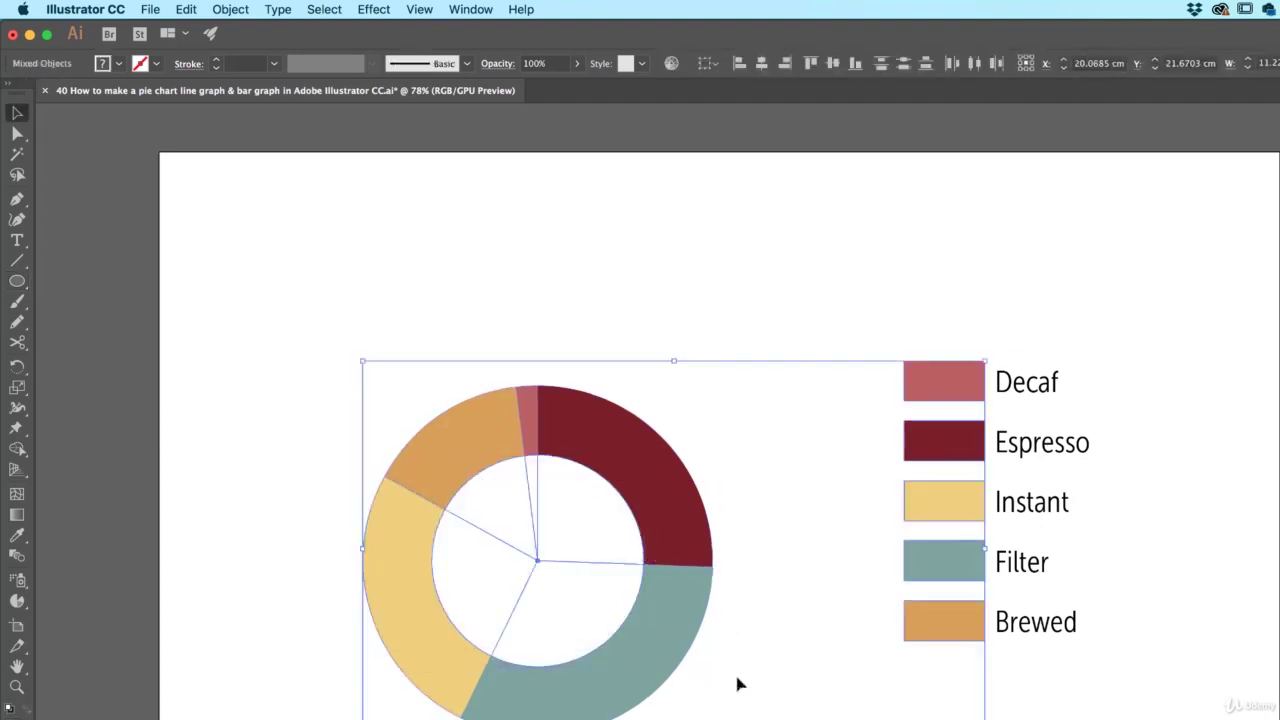
click(1100, 522)
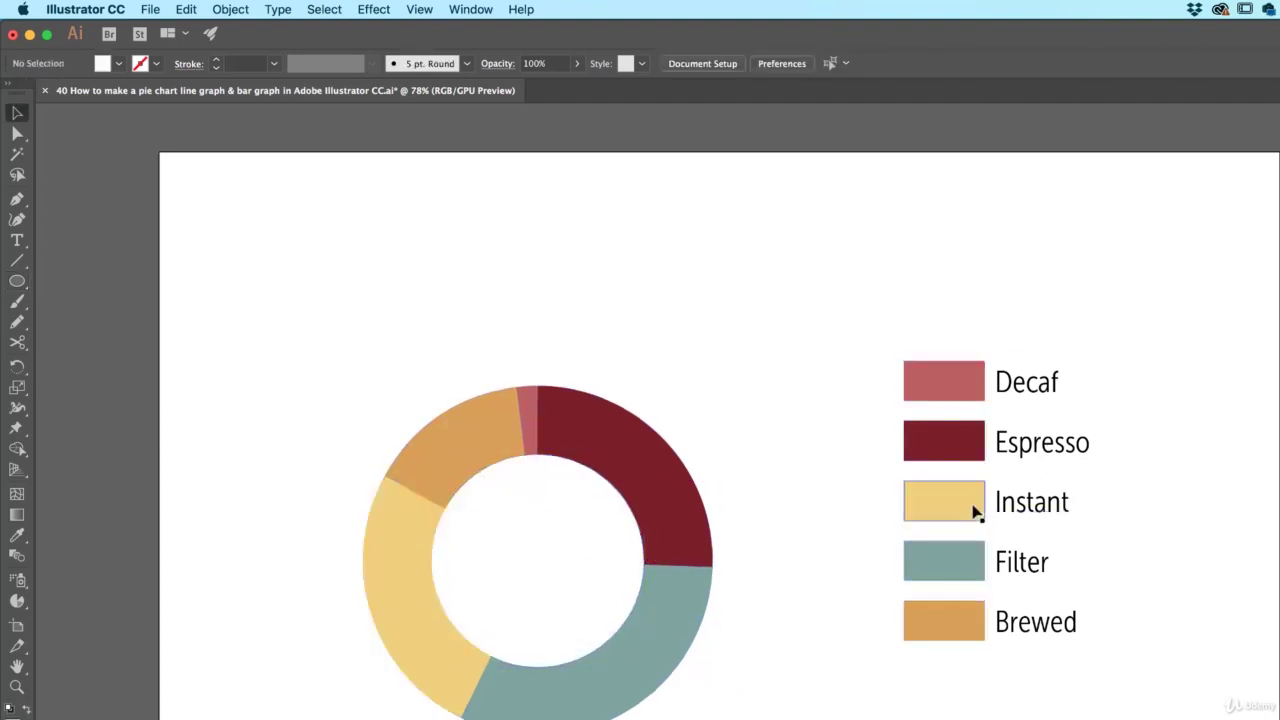
Ungroup the pie slices and legend swatches one further level and deselect them.
click(614, 486)
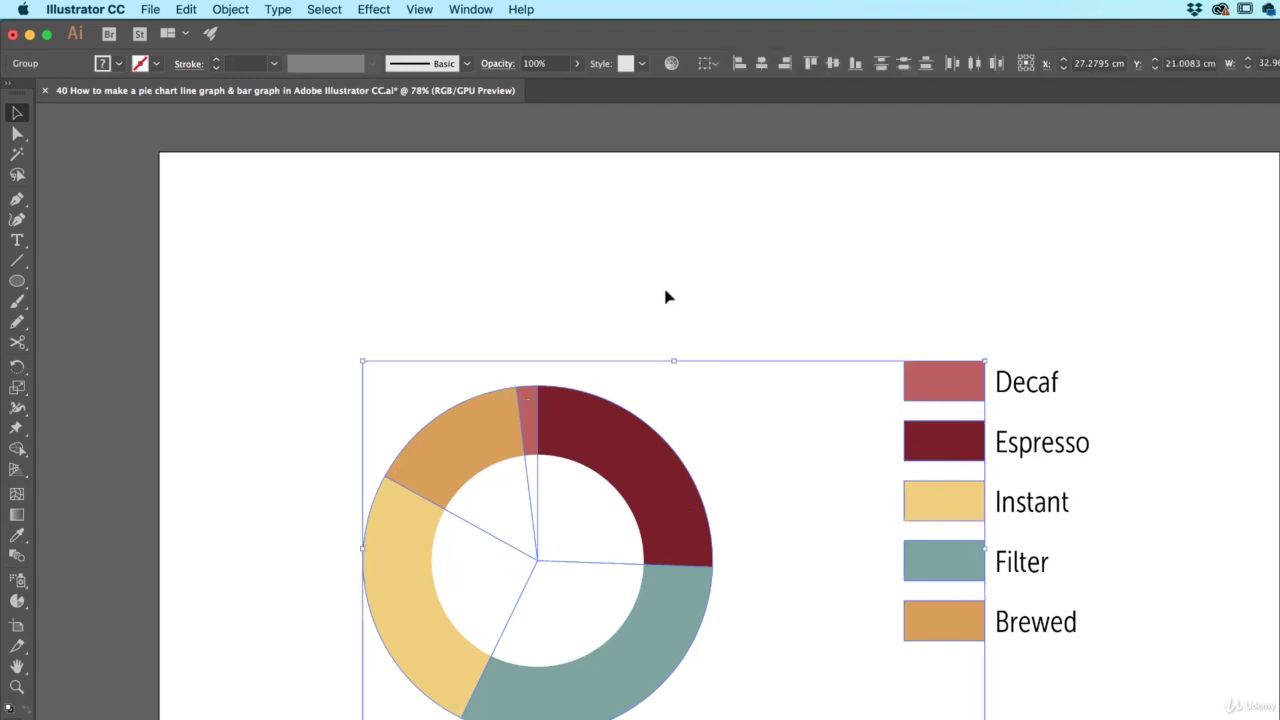
click(645, 360)
Try moving the dark red Espresso slice together with its swatch, undo the move, and clear the selection.
drag(589, 465, 482, 425)
key(super+z)
drag(232, 316, 422, 519)
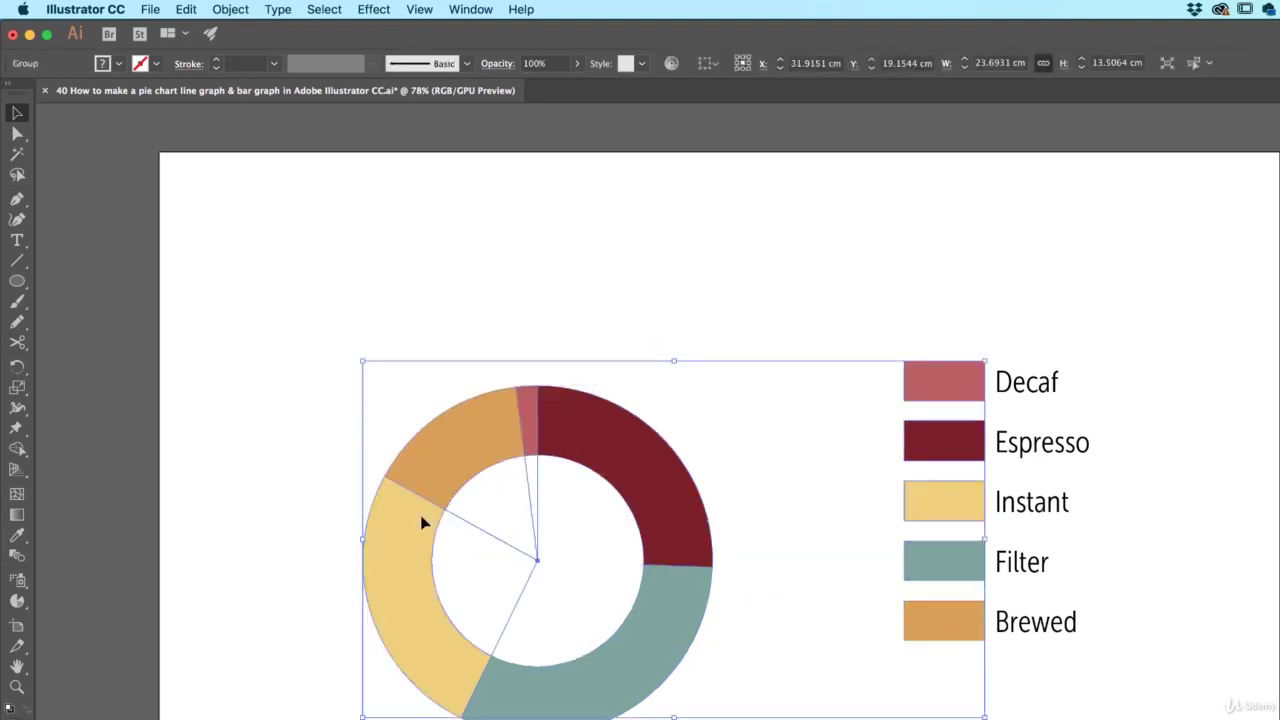
click(797, 539)
click(688, 530)
click(337, 400)
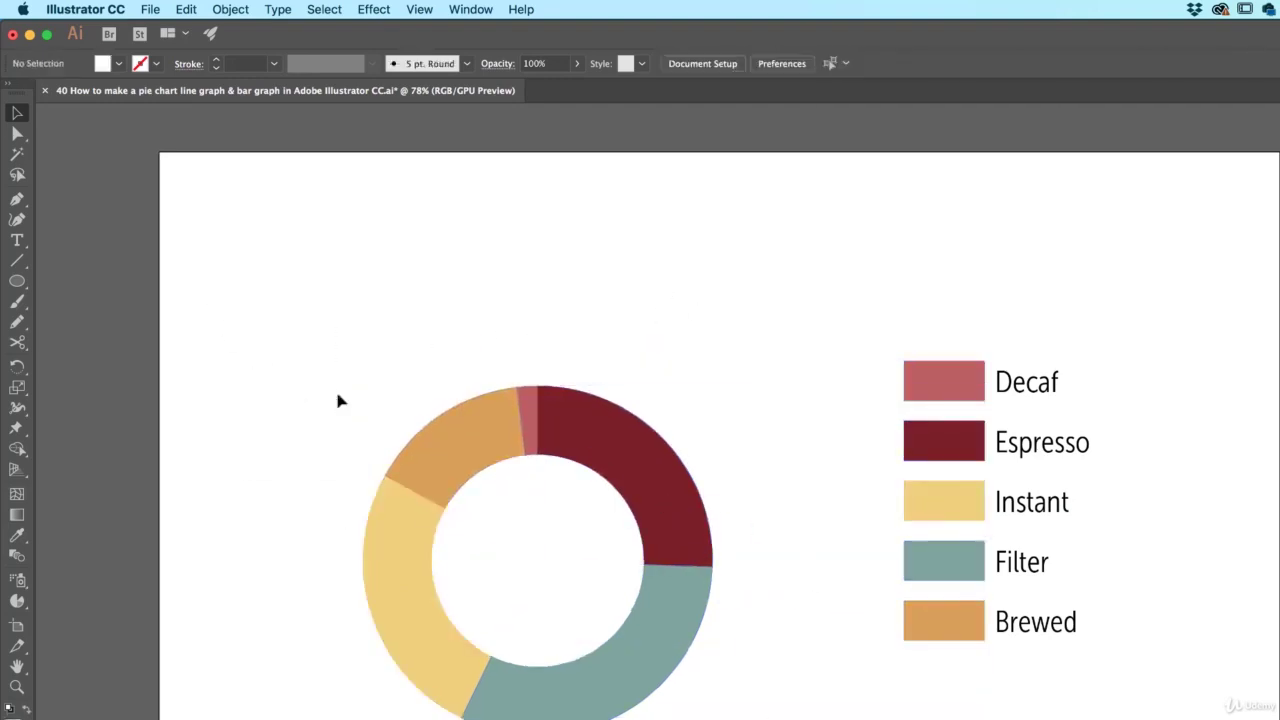
Ungroup the slices from their legend swatches so each is a separate path, and deselect everything.
drag(324, 356, 714, 665)
key(a)
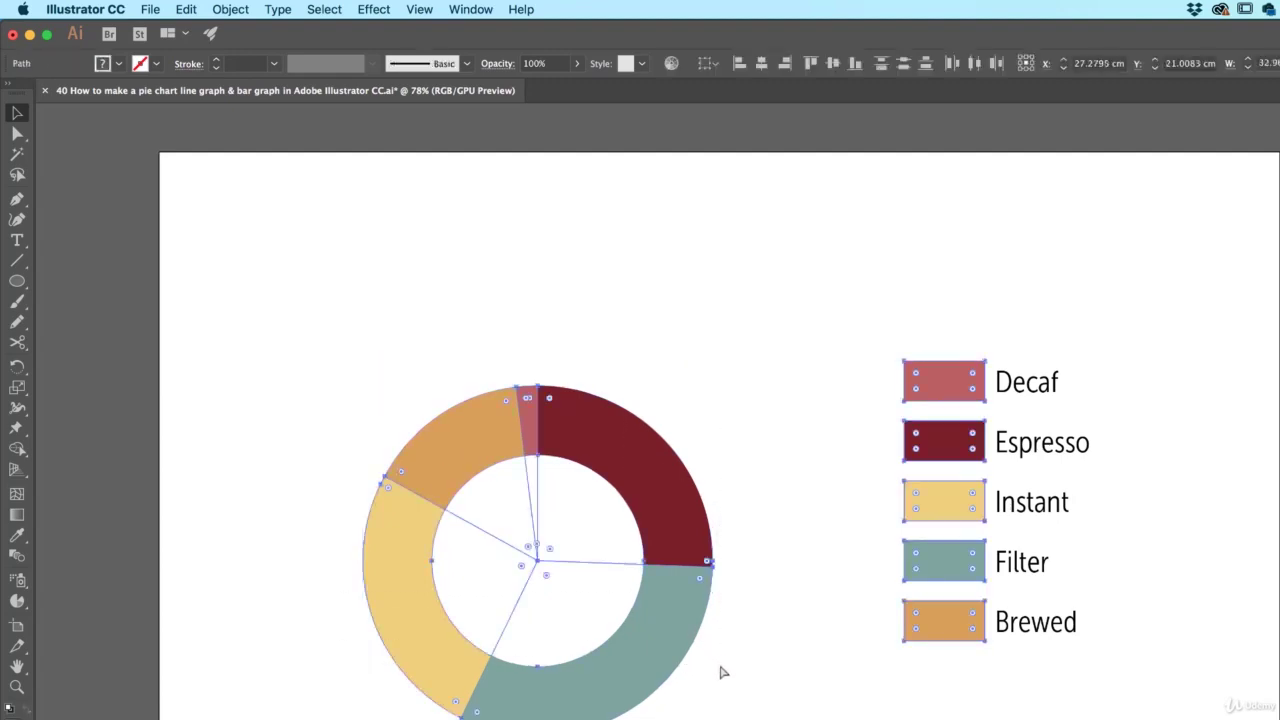
key(super+shift+g)
click(722, 668)
Try pulling the dark red slice out of the donut on its own, and undo the move.
click(684, 630)
drag(674, 533, 751, 467)
key(super+z)
Cut the circle's area out of all the slices with Shape Builder and check the hole against the transparency grid.
drag(251, 343, 716, 712)
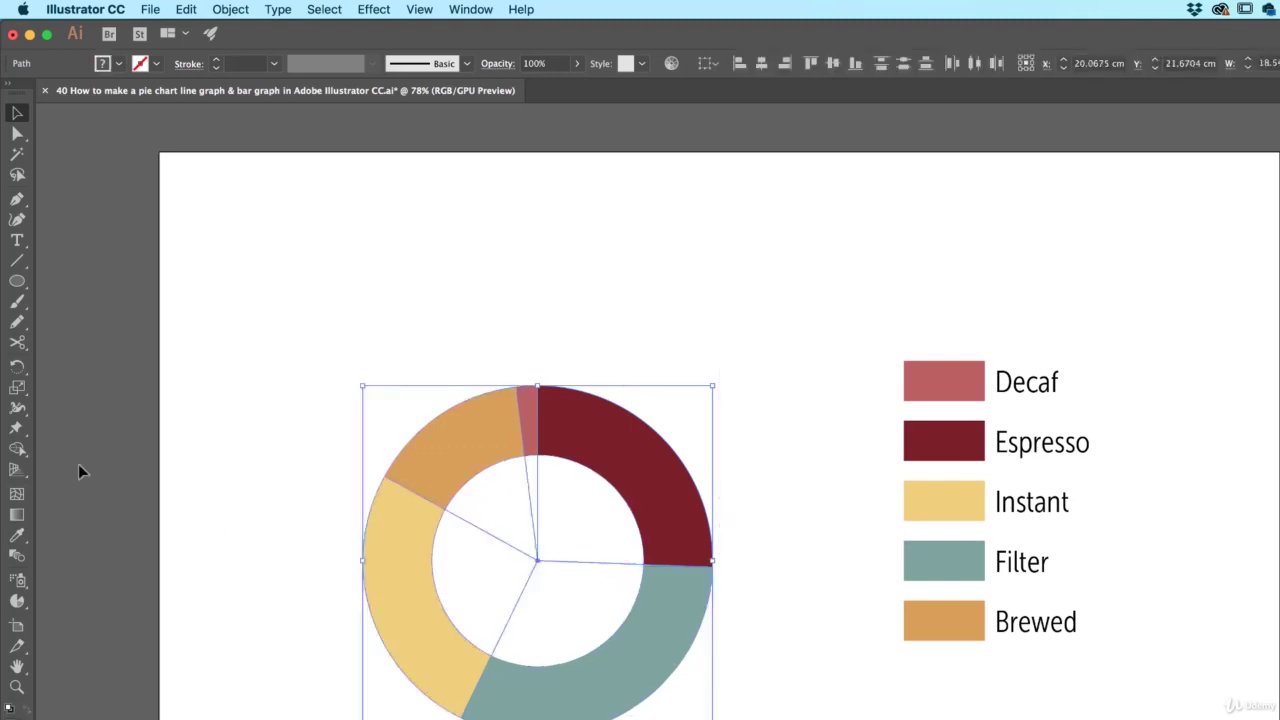
click(17, 449)
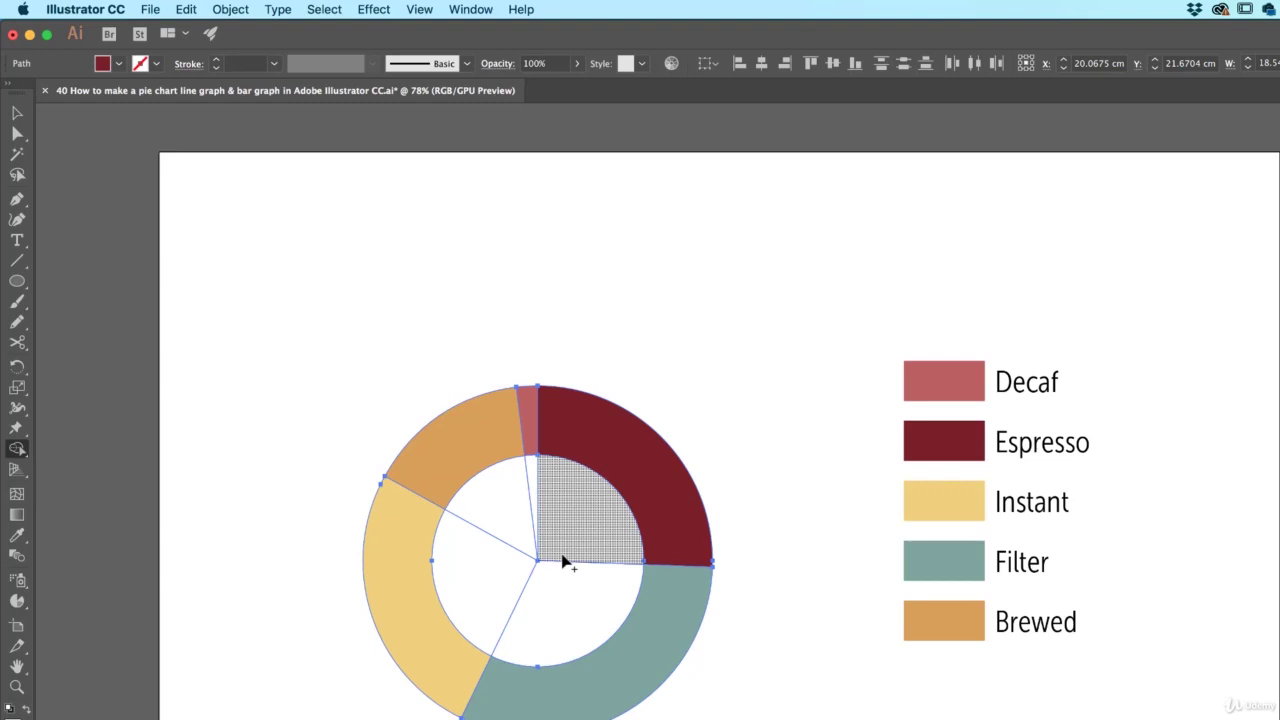
mouse_move(571, 537)
mouse_down()
mouse_move(503, 521)
mouse_move(539, 607)
mouse_move(578, 539)
mouse_move(510, 578)
mouse_move(503, 603)
mouse_move(478, 585)
mouse_up()
key(v)
click(614, 325)
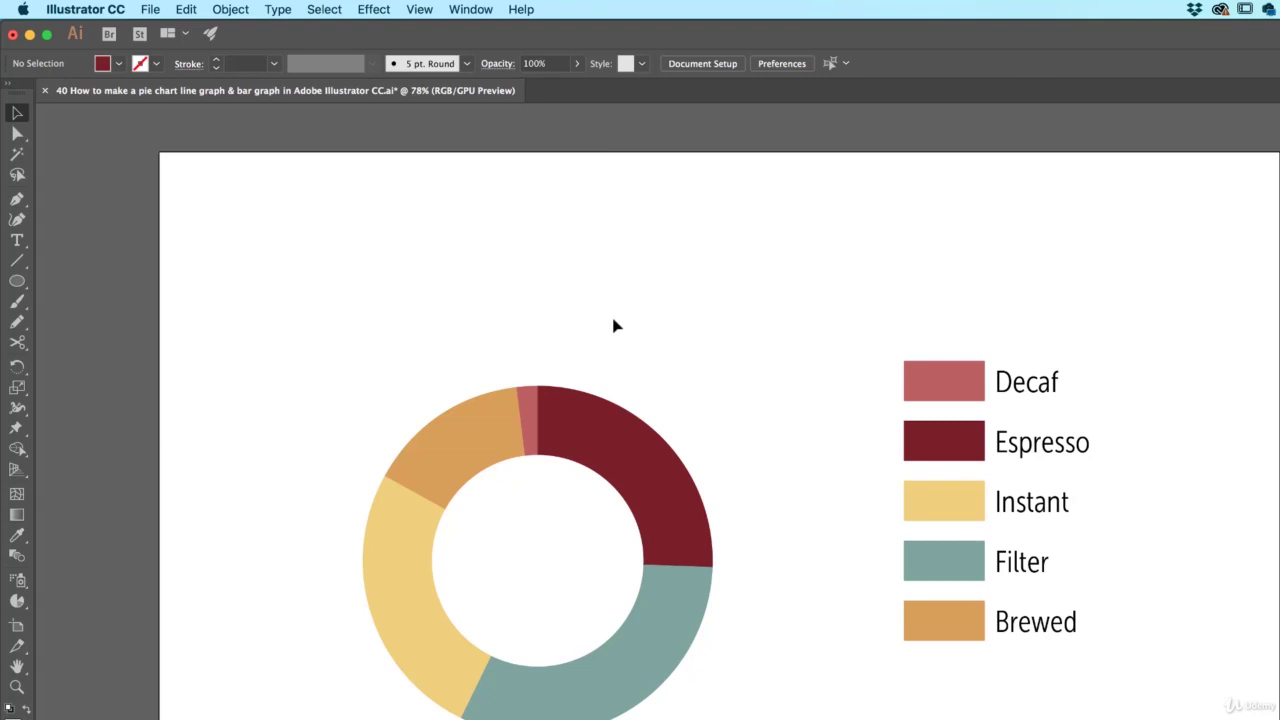
key(shift+super+d)
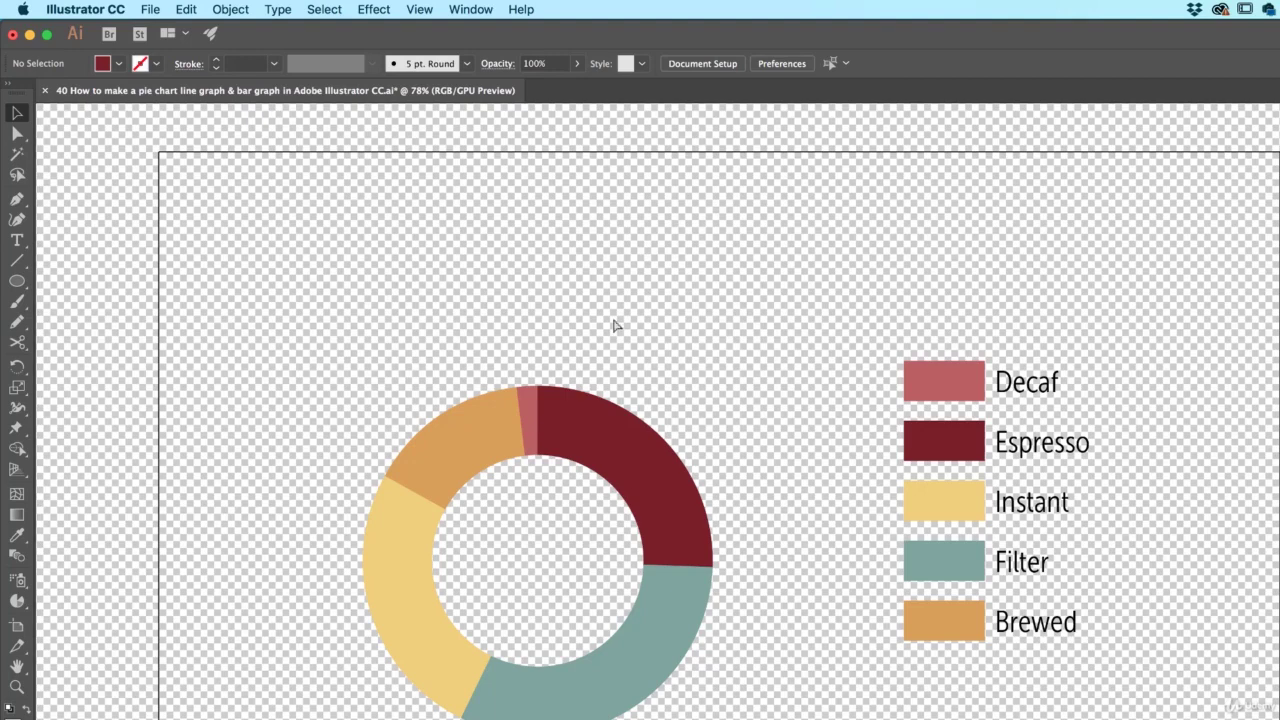
key(shift+super+d)
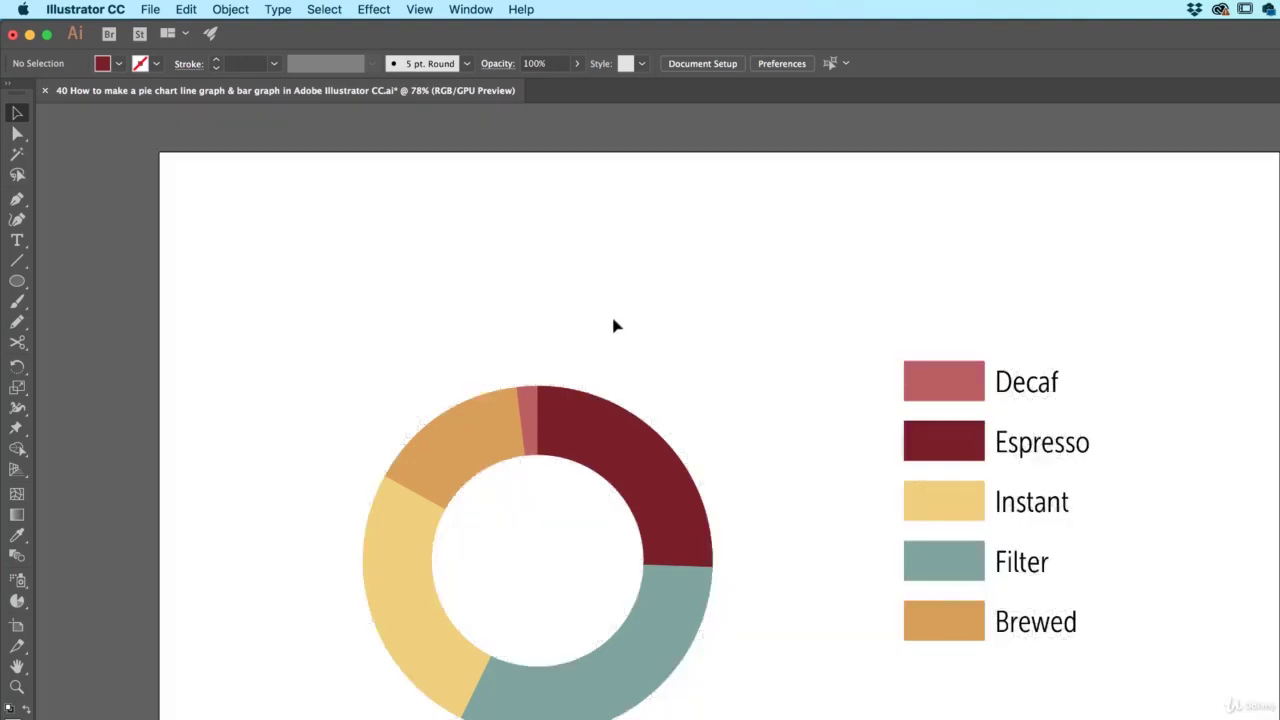
Select all five donut slices without the legend.
drag(320, 335, 692, 680)
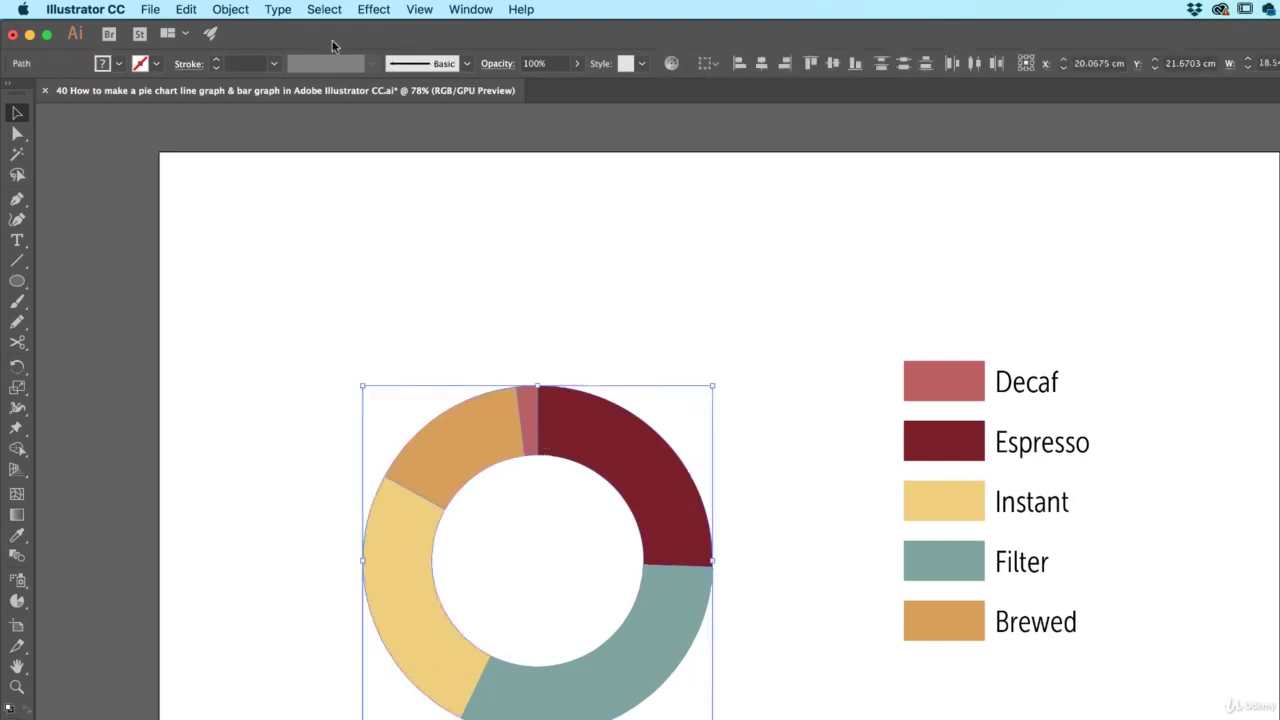
drag(592, 424, 263, 719)
drag(592, 408, 882, 692)
drag(891, 503, 837, 531)
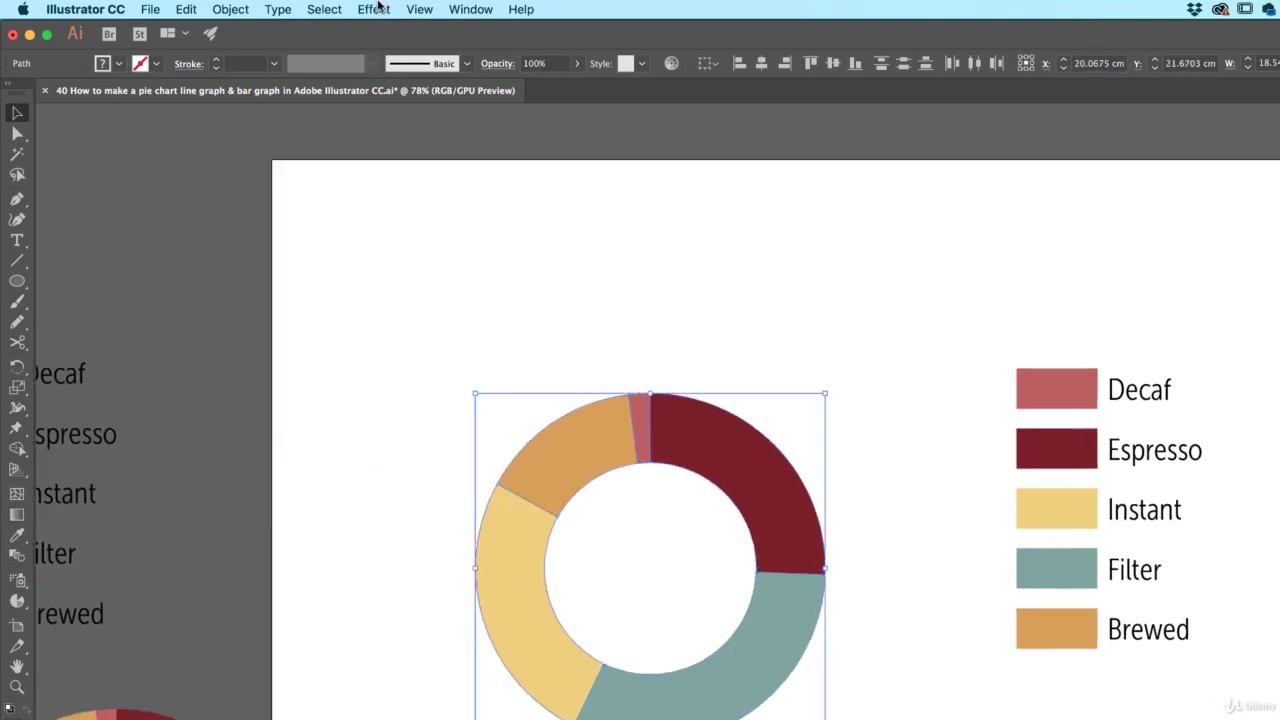
Try a 3D Extrude & Bevel on the ungrouped slices, previewing a rotation of 47°, -26° and 7°, and cancel it.
click(375, 9)
mouse_move(420, 116)
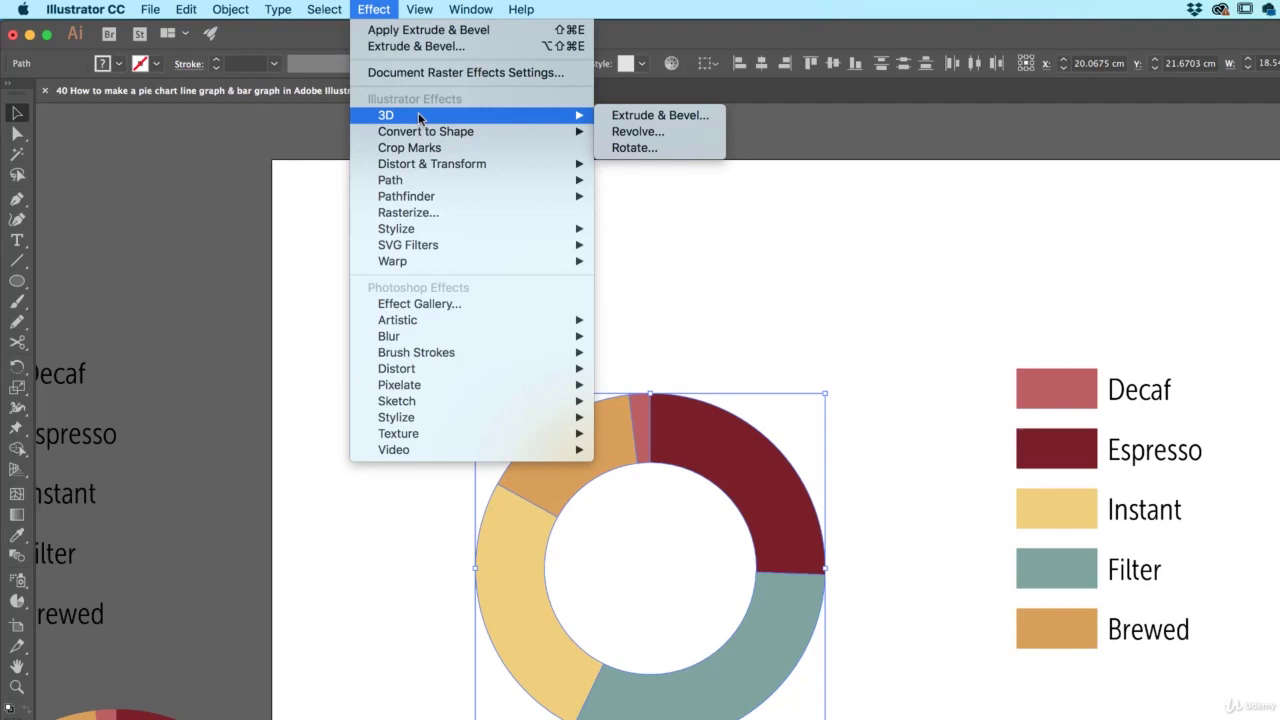
click(662, 116)
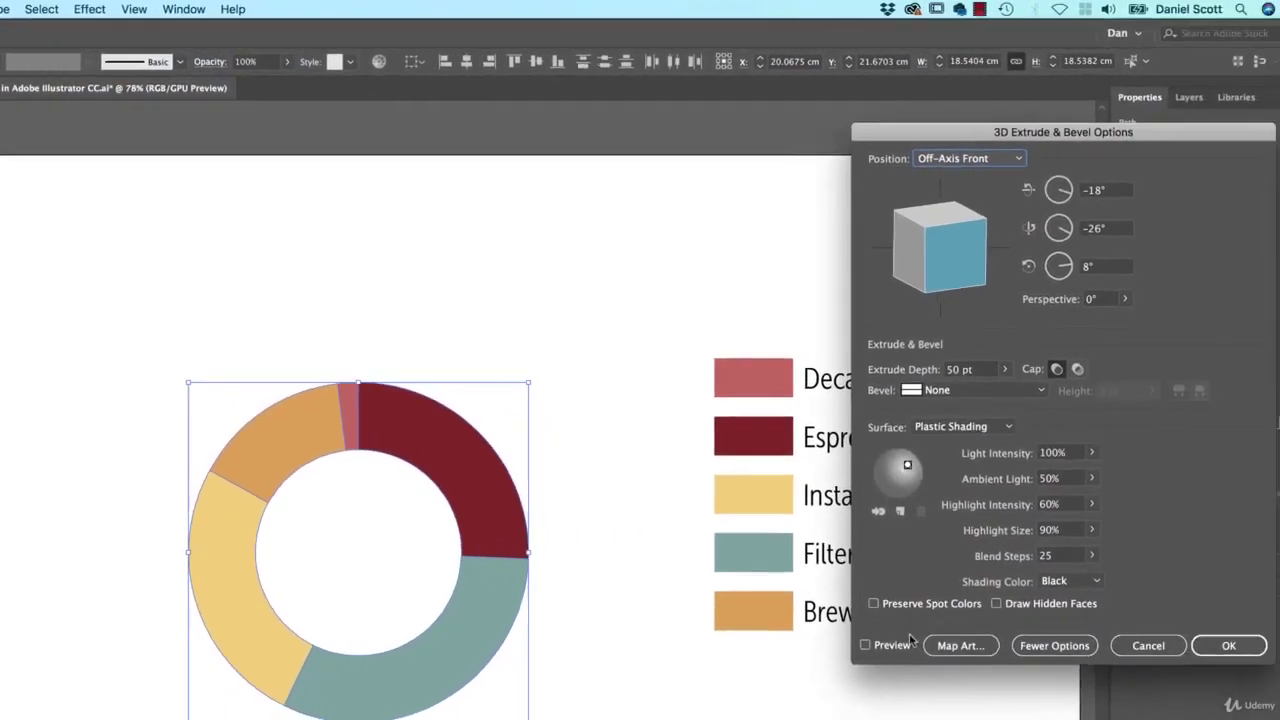
click(1172, 663)
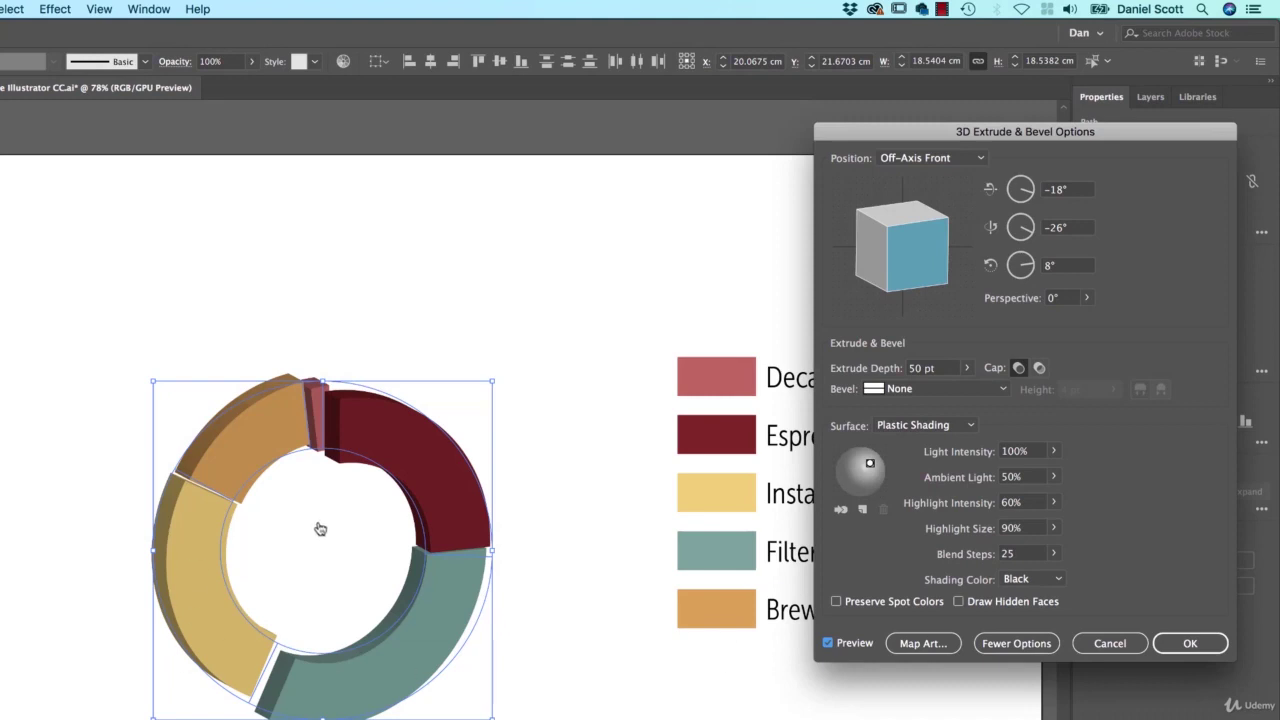
drag(910, 285, 905, 340)
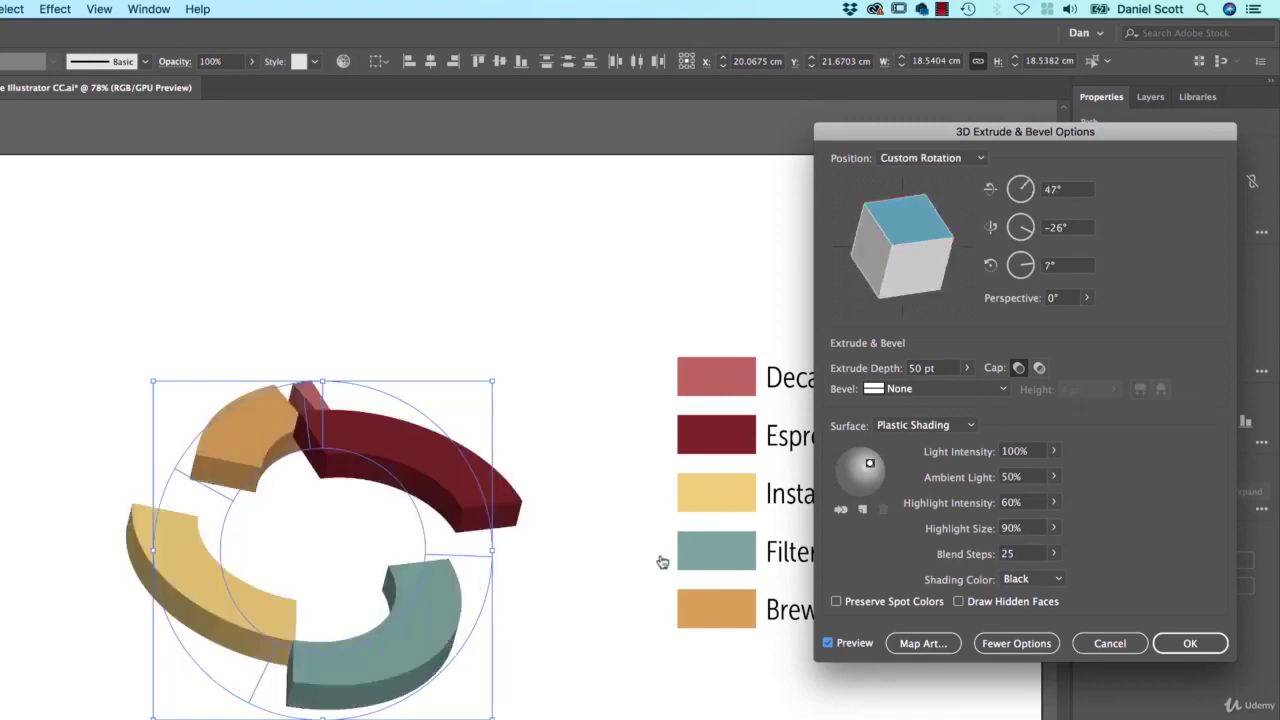
click(1109, 643)
Group the donut slices and apply a 3D Extrude & Bevel with 50 pt depth and a rotation of 49°, -26° and 15°.
key(super+g)
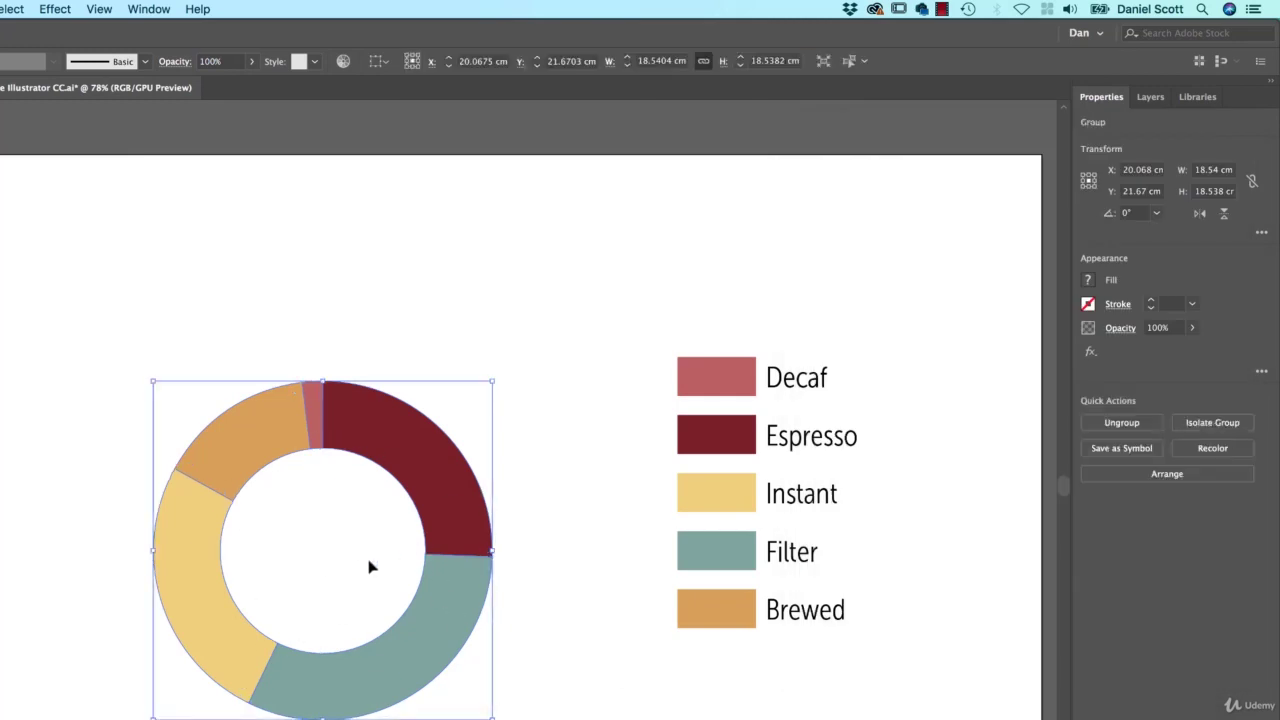
click(98, 8)
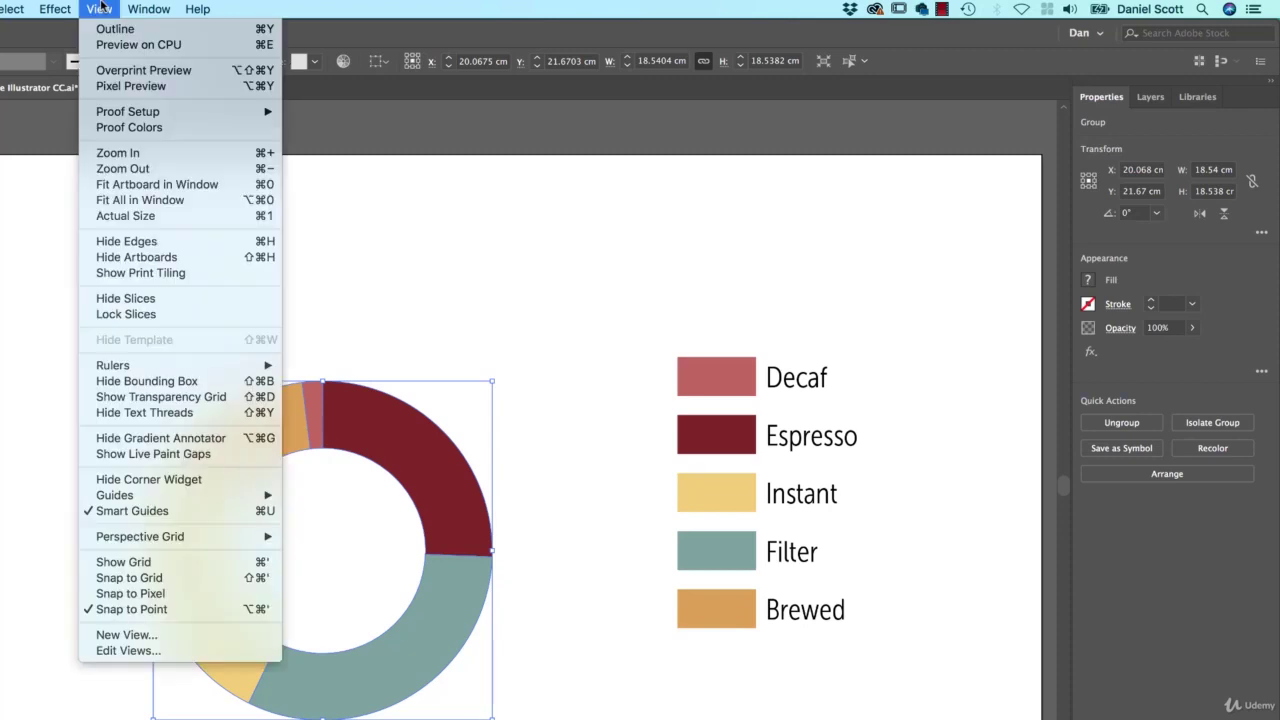
mouse_move(55, 8)
mouse_move(97, 112)
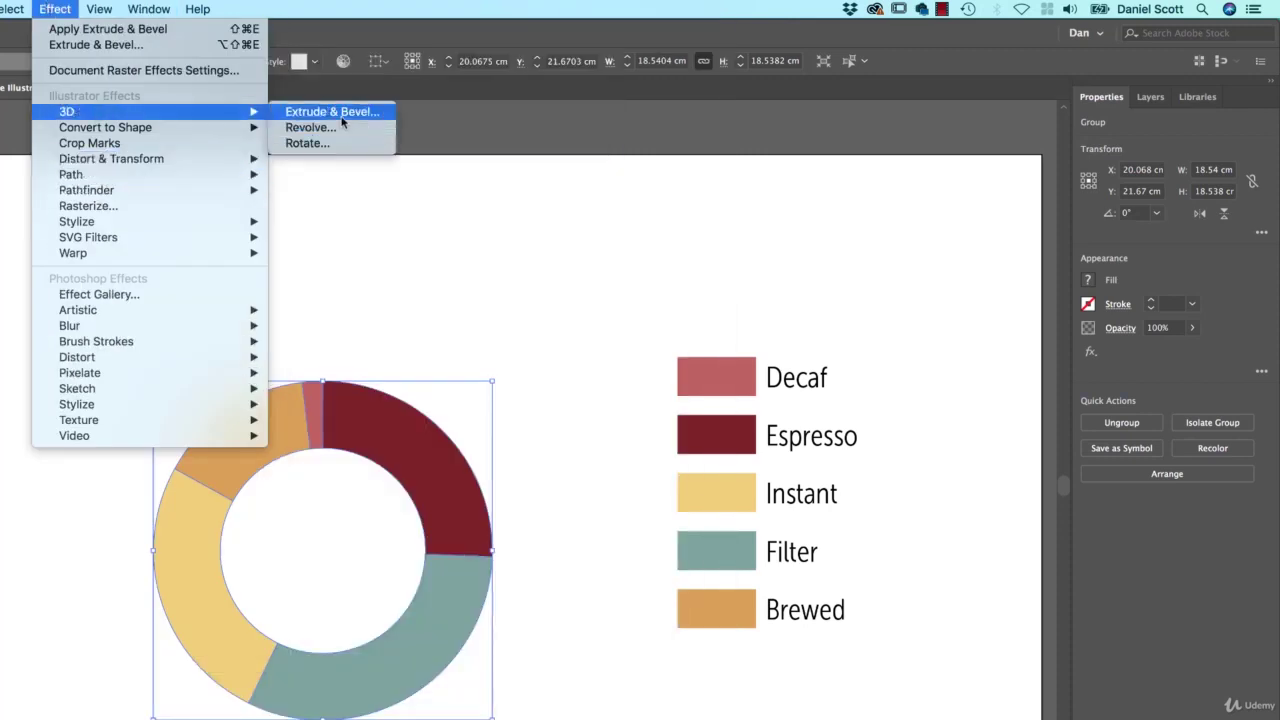
click(341, 118)
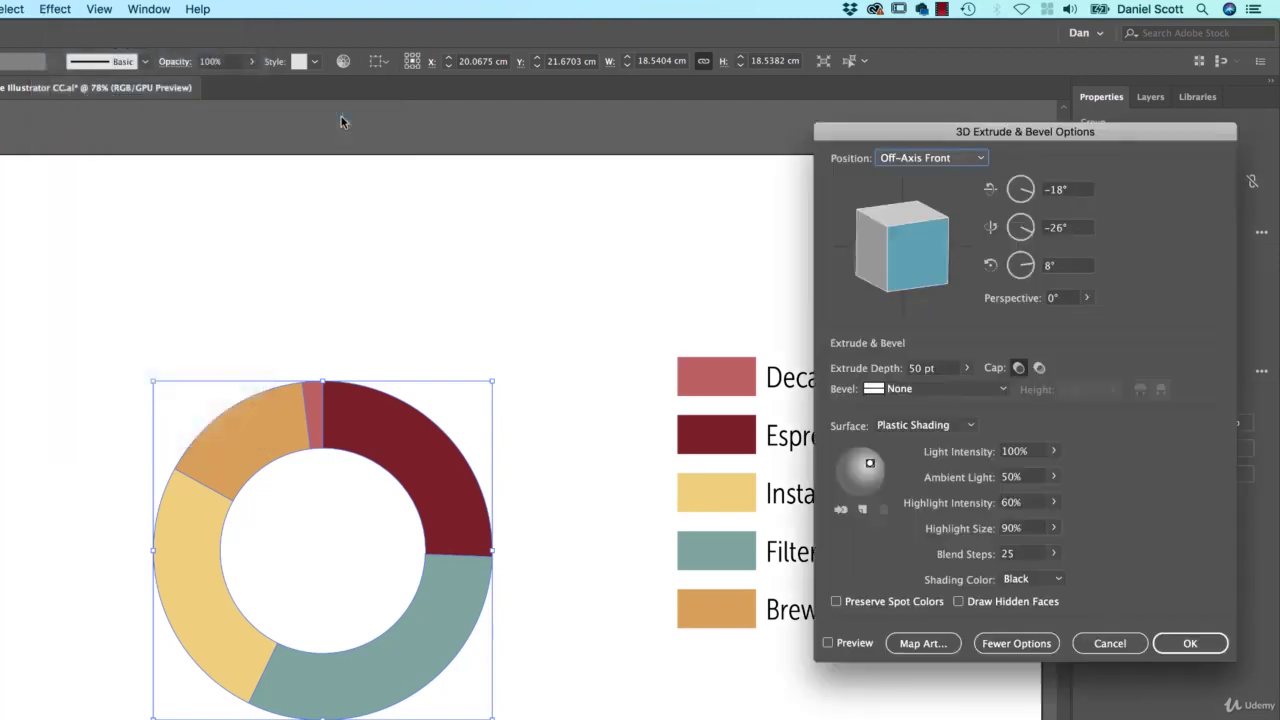
click(829, 643)
drag(926, 288, 900, 264)
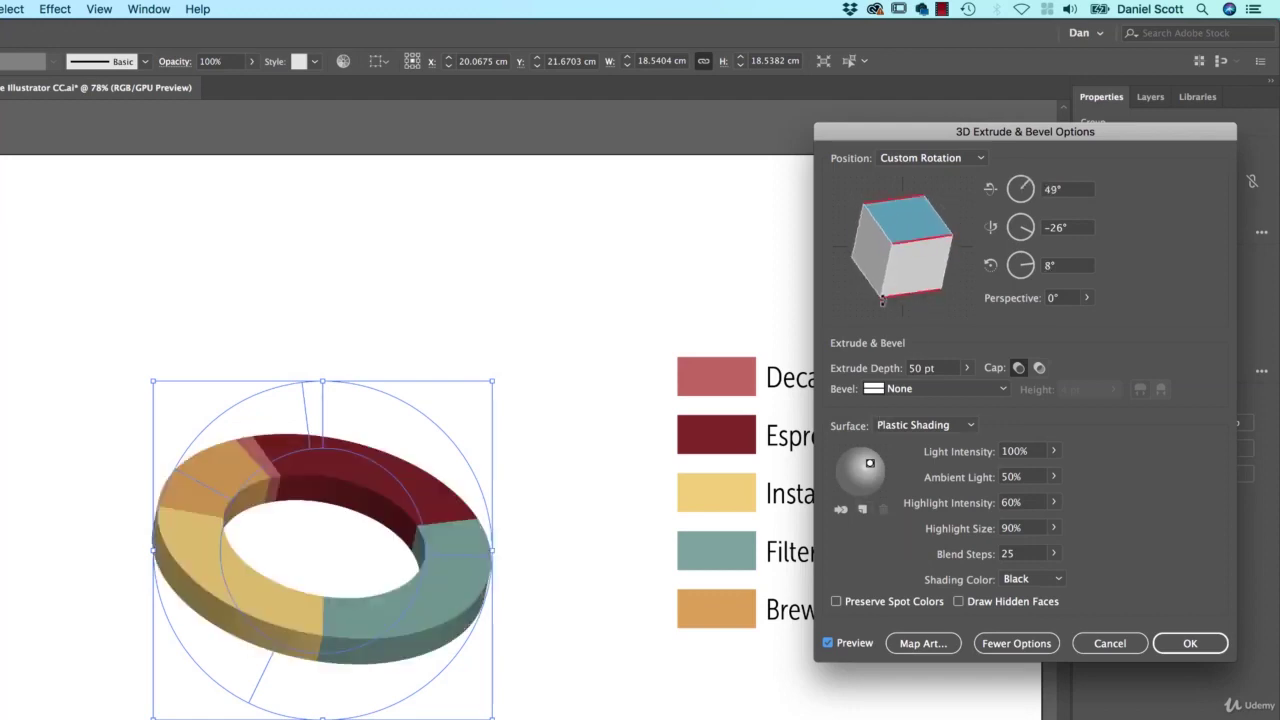
drag(885, 306, 889, 310)
click(1190, 645)
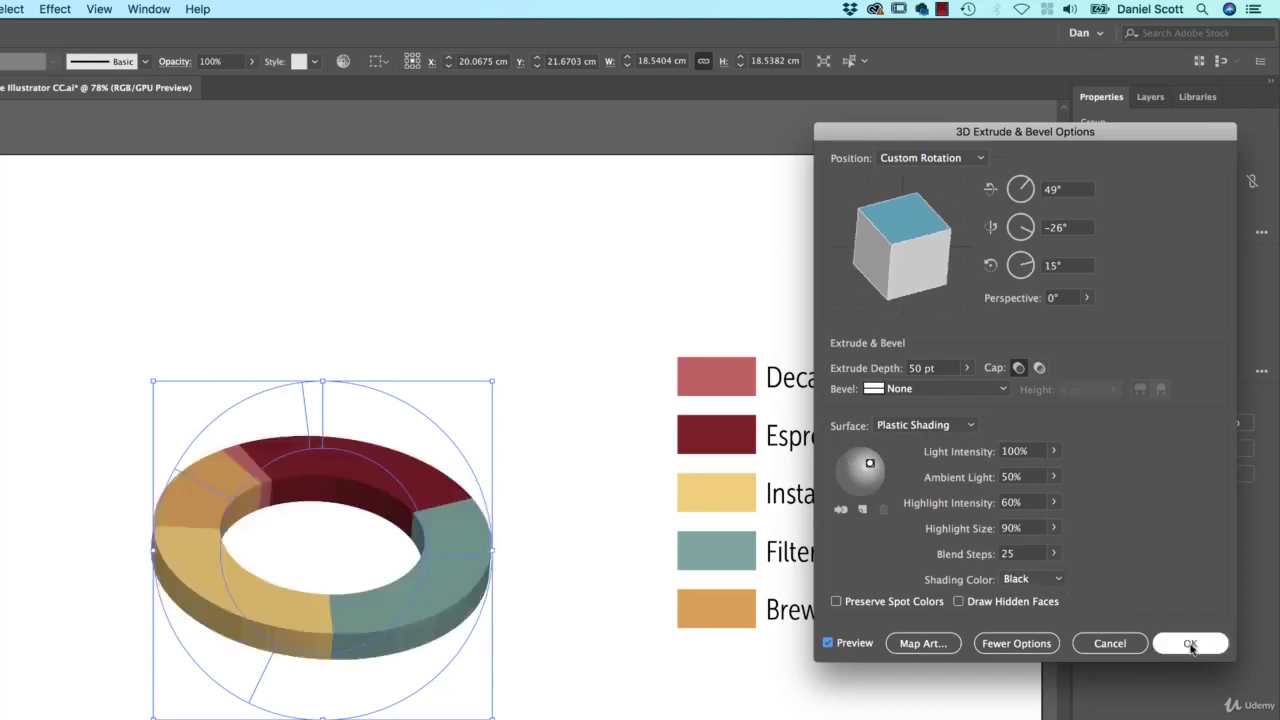
Deselect the extruded donut and switch the document to Outline view.
key(shift+super+a)
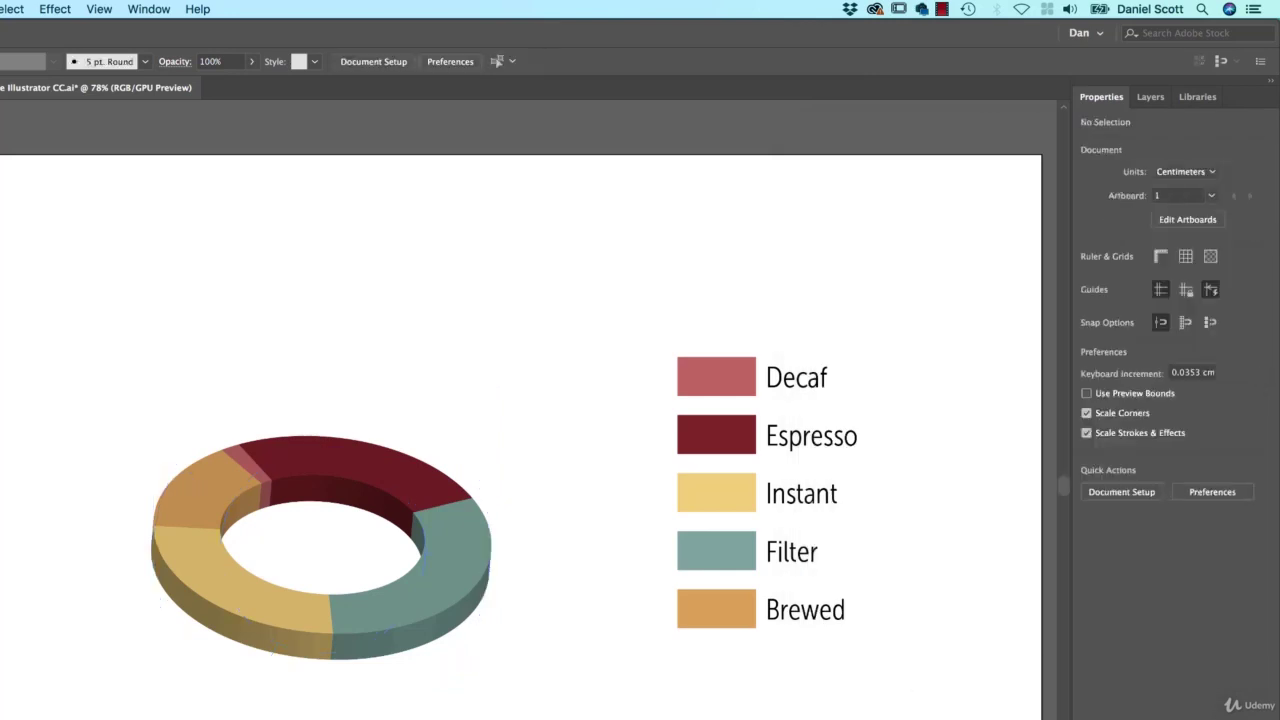
key(super+y)
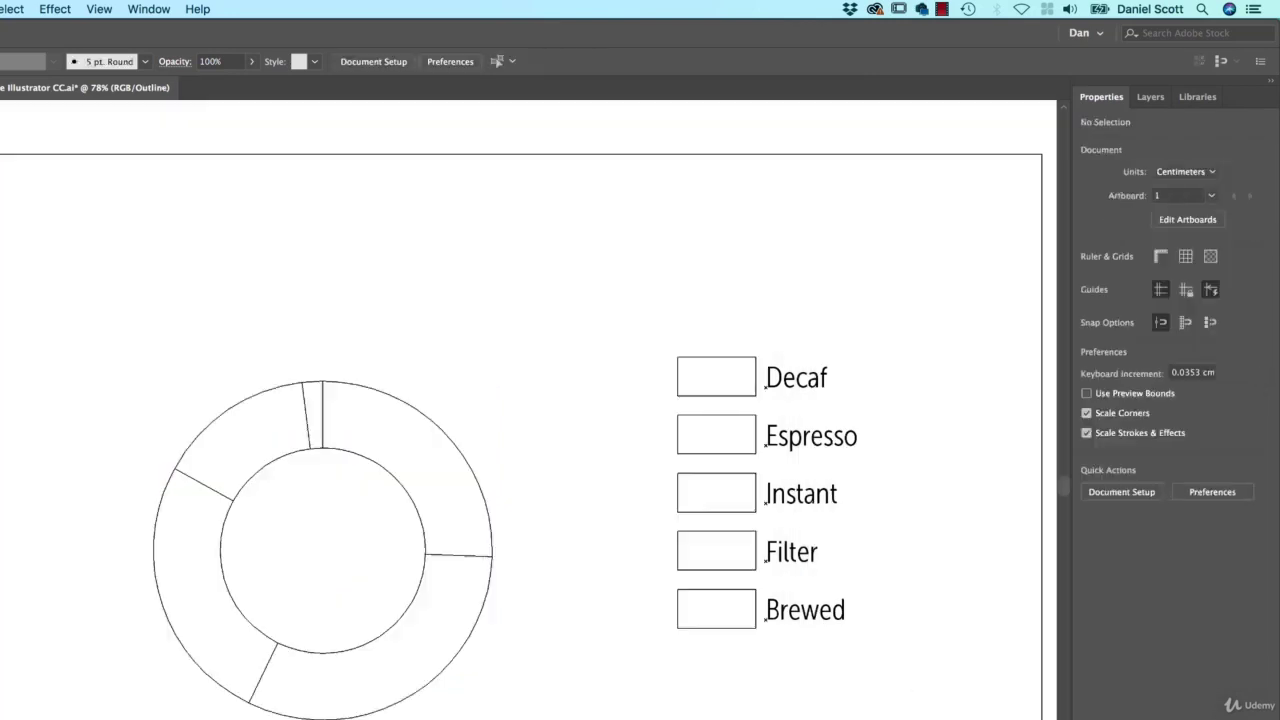
click(99, 8)
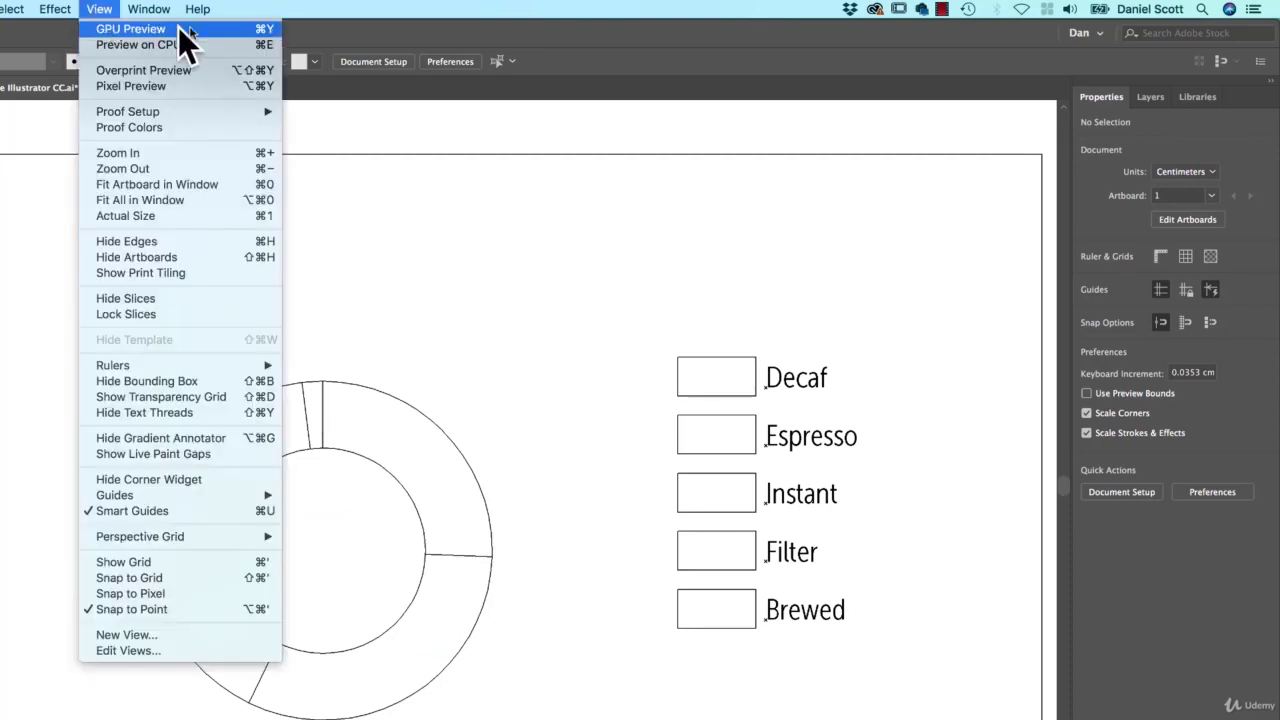
click(444, 196)
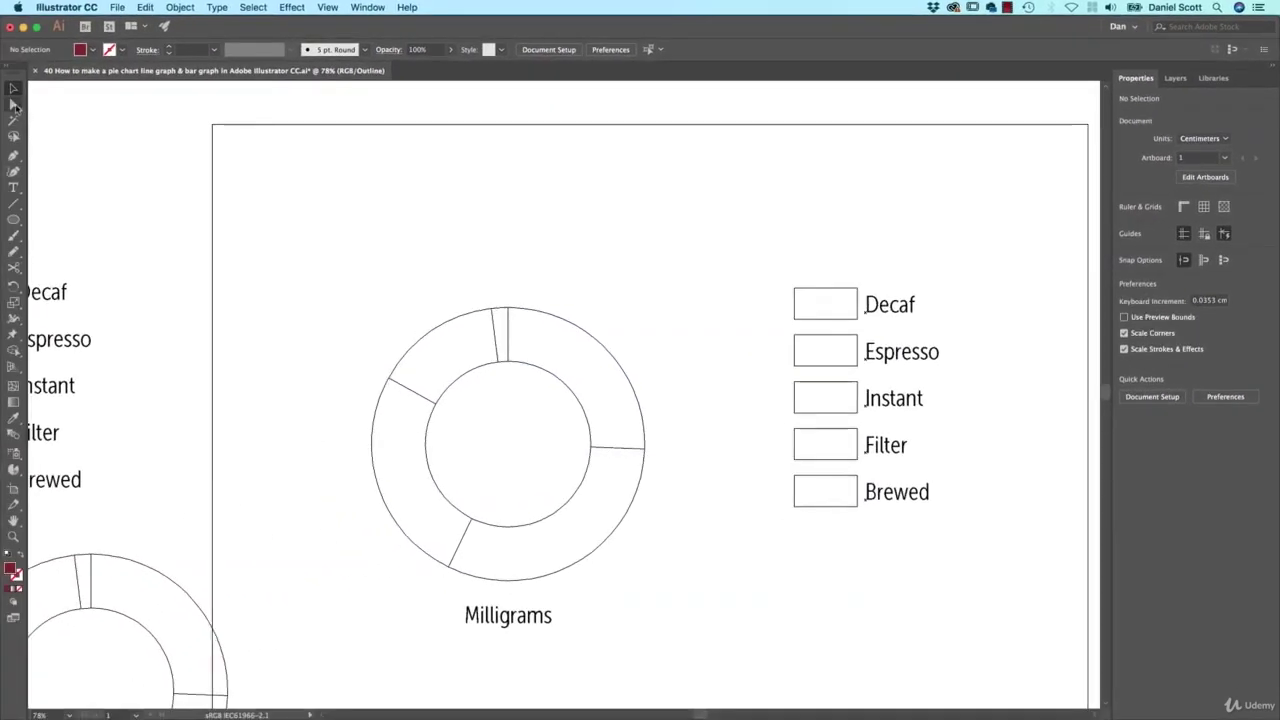
Isolate the donut group and pull the Filter slice diagonally outward to separate it from the ring.
click(611, 531)
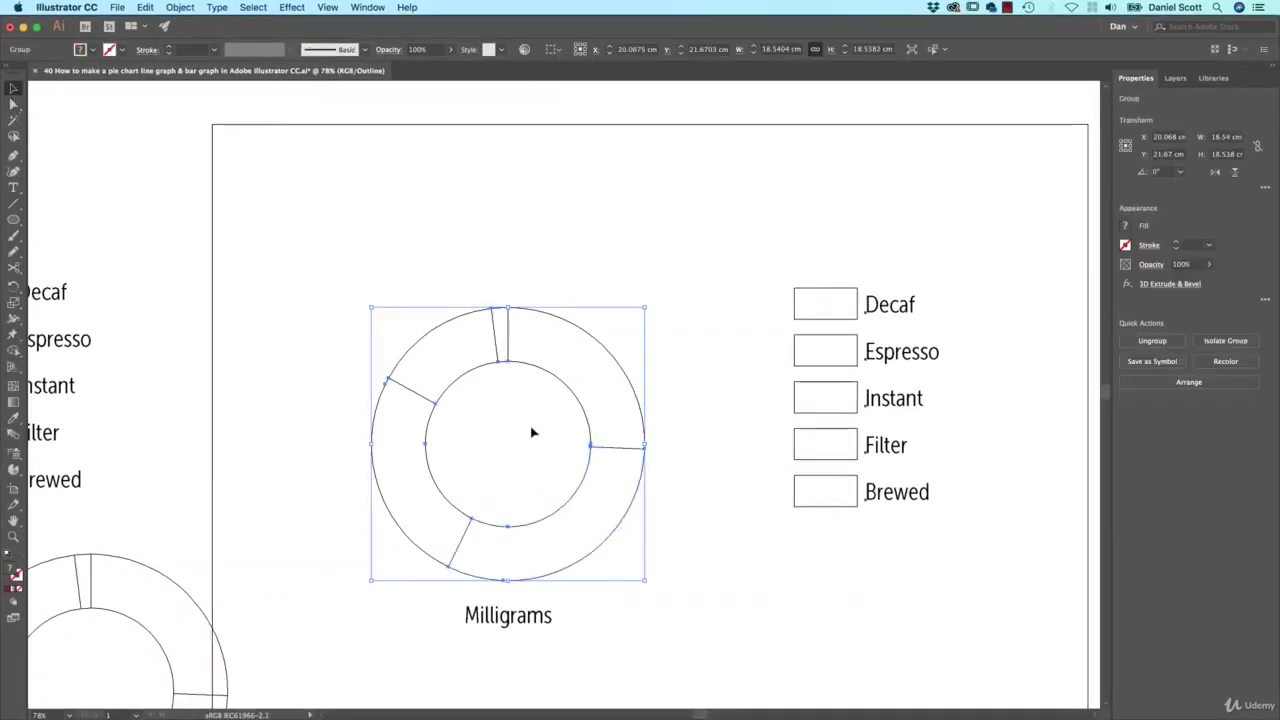
key(k)
click(627, 519)
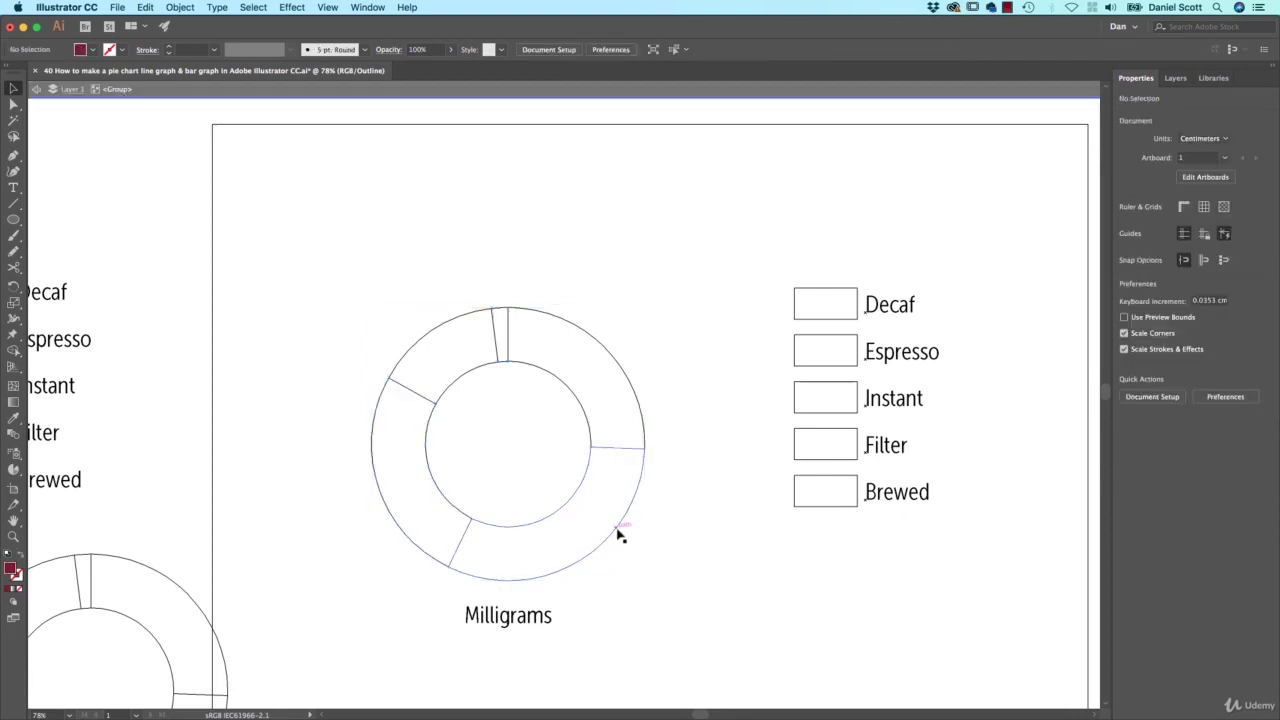
drag(618, 535, 637, 560)
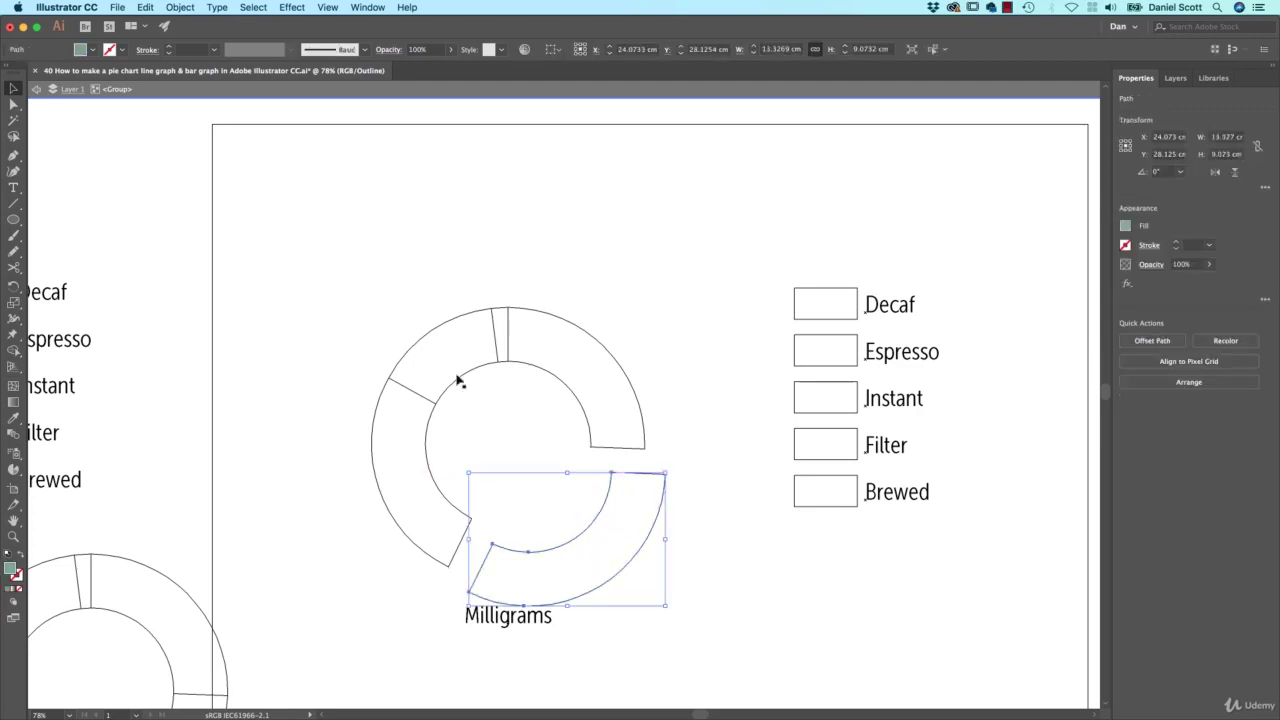
Exit the group isolation and return the document to the GPU Preview.
click(37, 90)
click(37, 90)
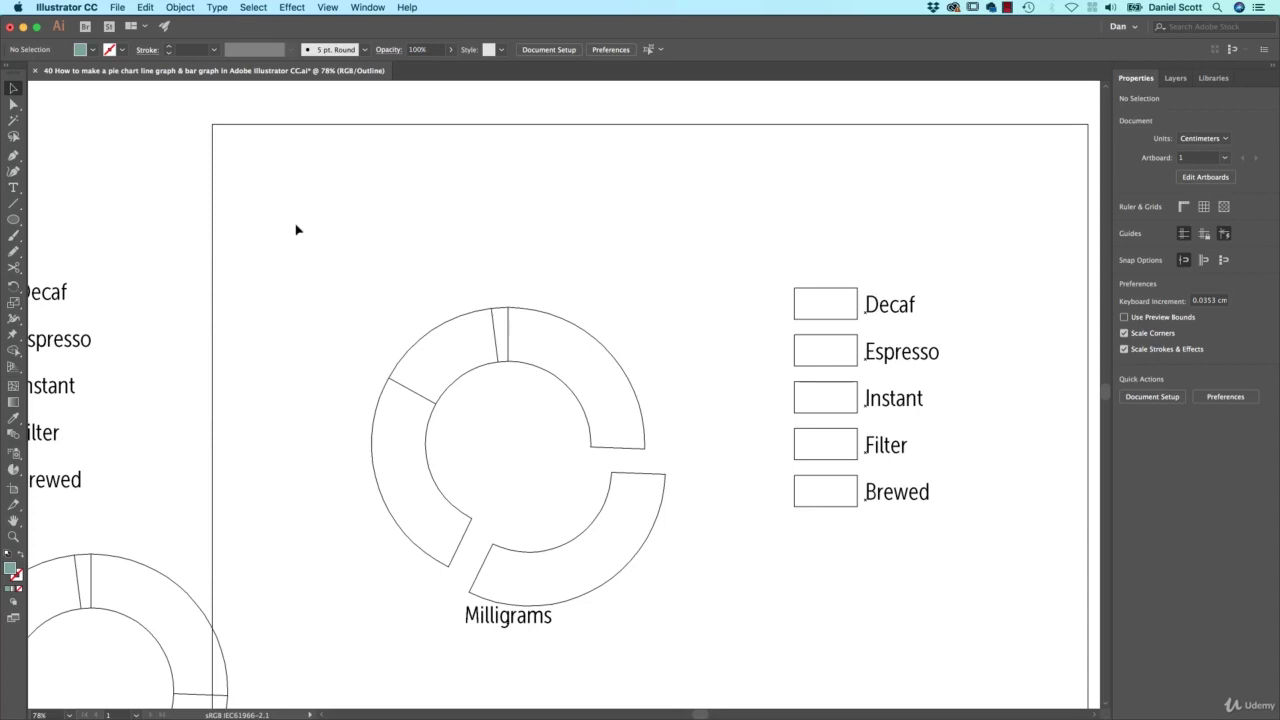
key(super+y)
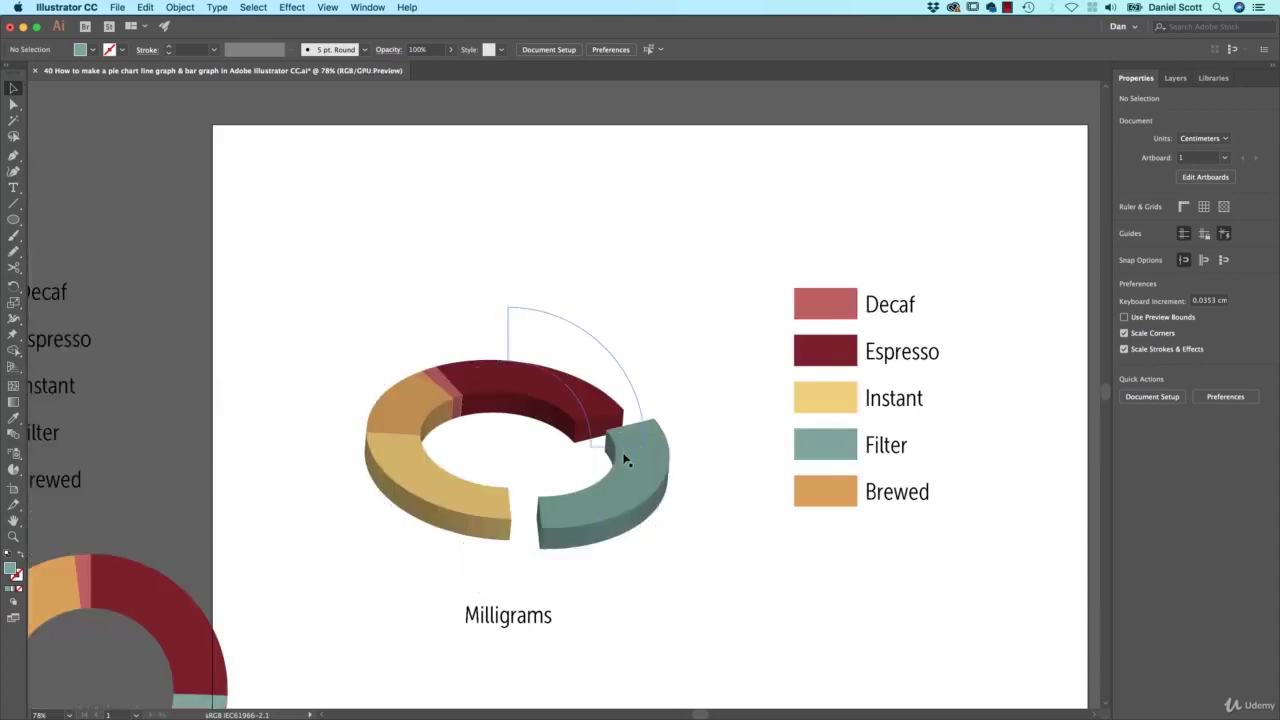
Rotate the extruded donut group counterclockwise by about 26° in total and deselect it.
click(646, 528)
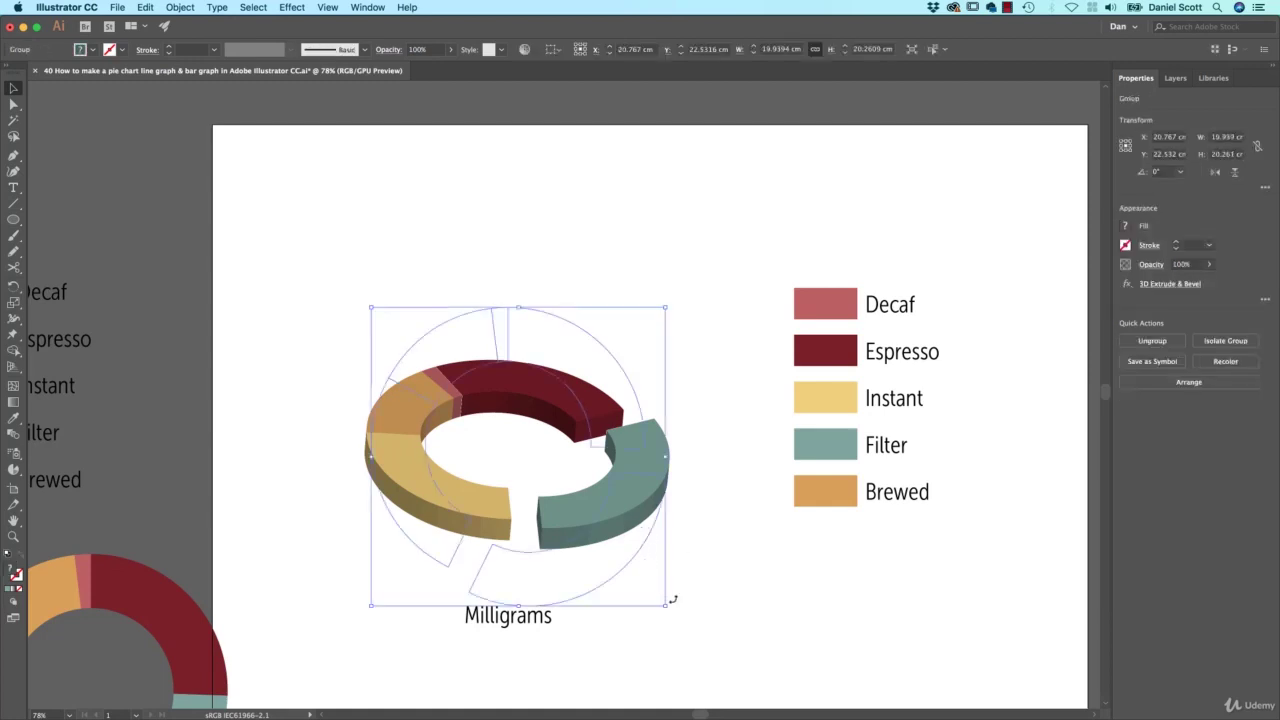
drag(672, 609, 700, 579)
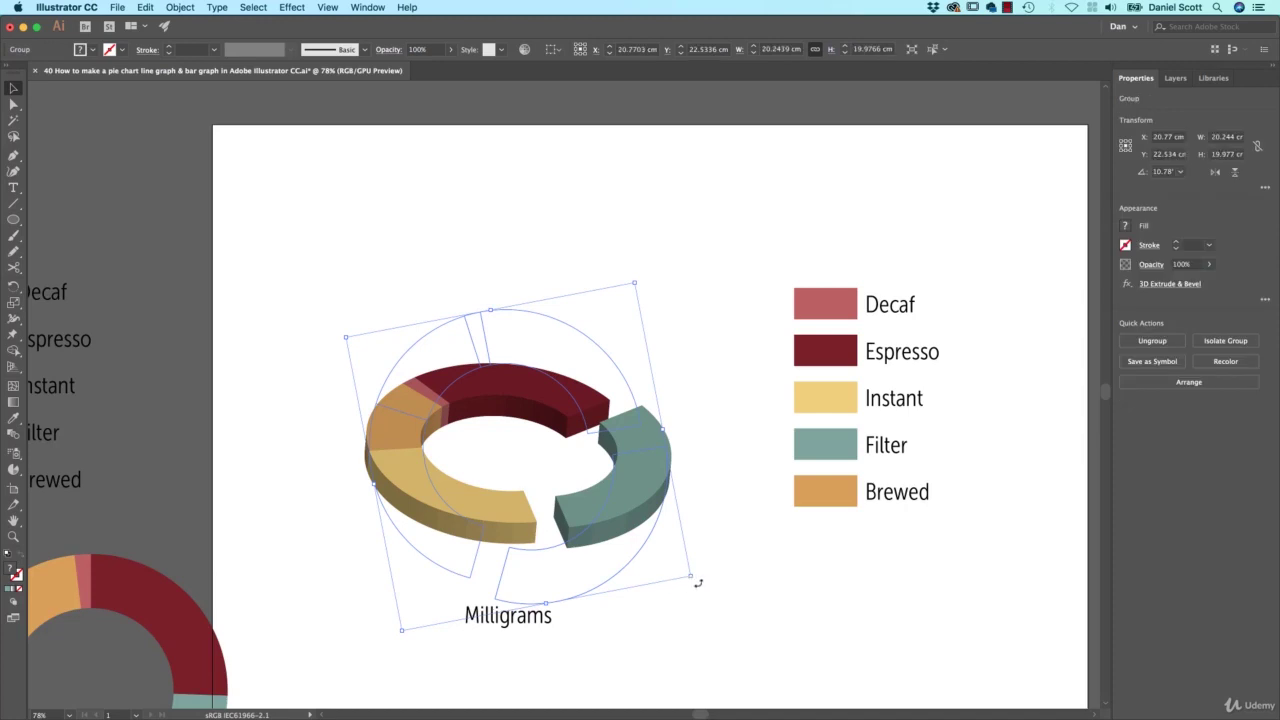
drag(698, 582, 713, 532)
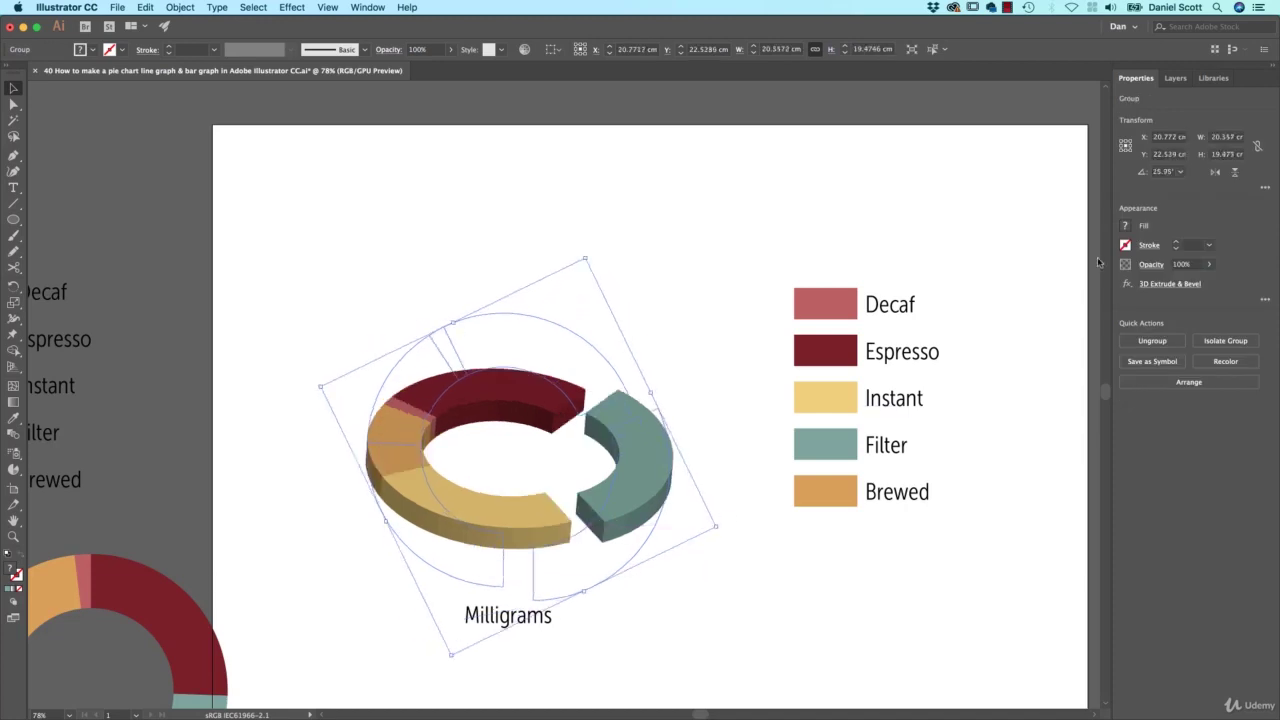
click(737, 612)
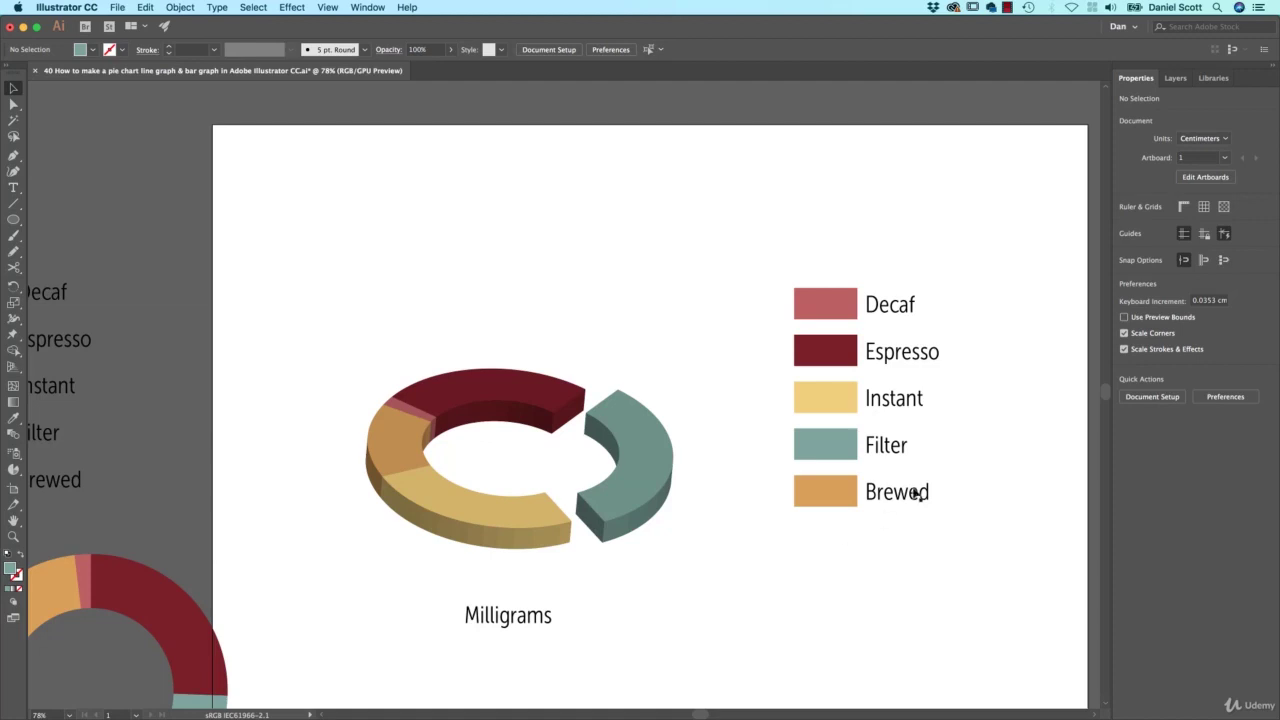
Look at the sample infographic charts placed beside the artboard.
drag(948, 440, 583, 517)
drag(895, 512, 528, 471)
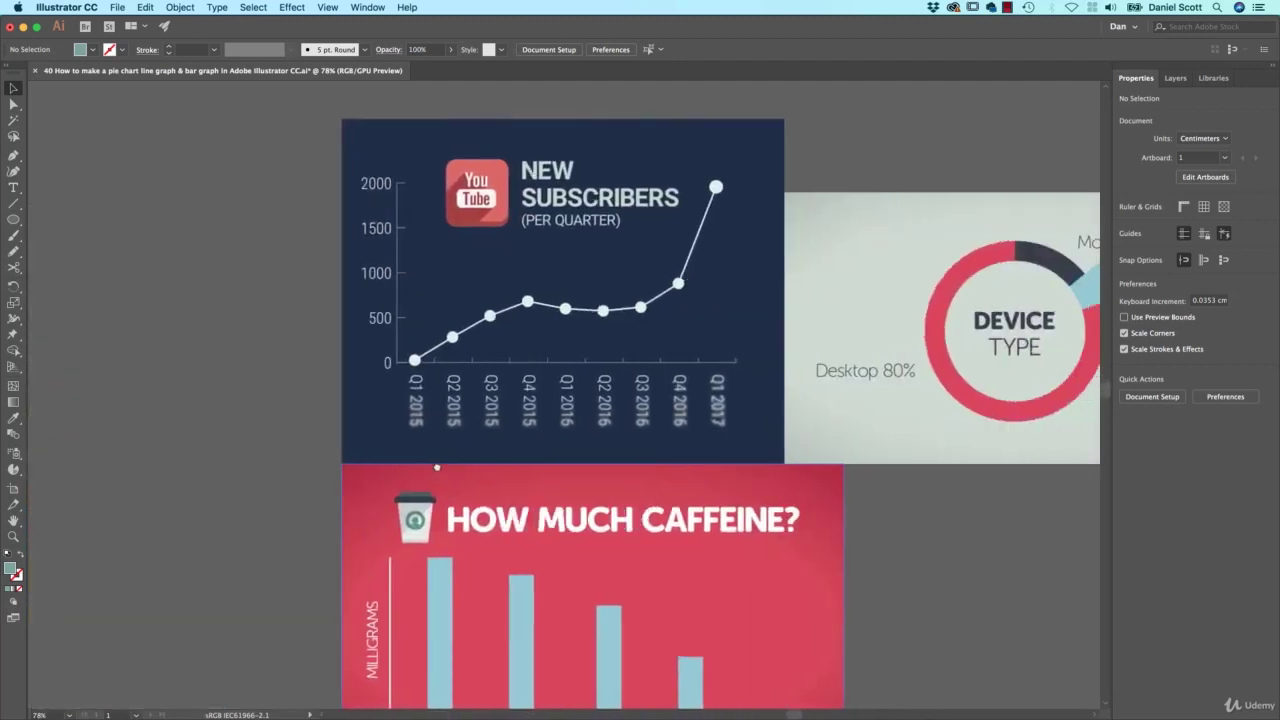